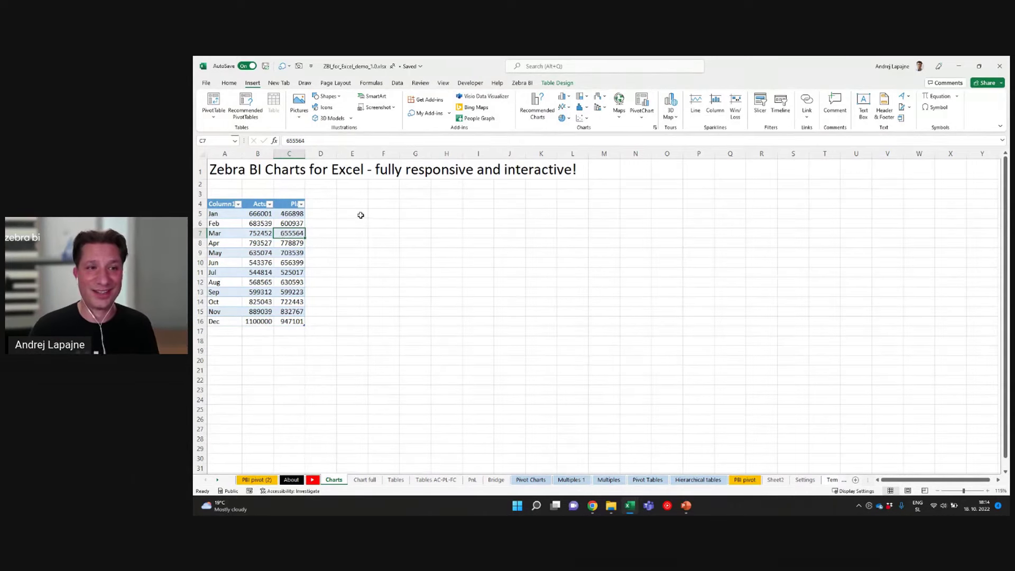
Insert a Zebra BI Charts for Office visual based on the monthly Actual and Plan table, continuing with the free license
left_click(266, 251)
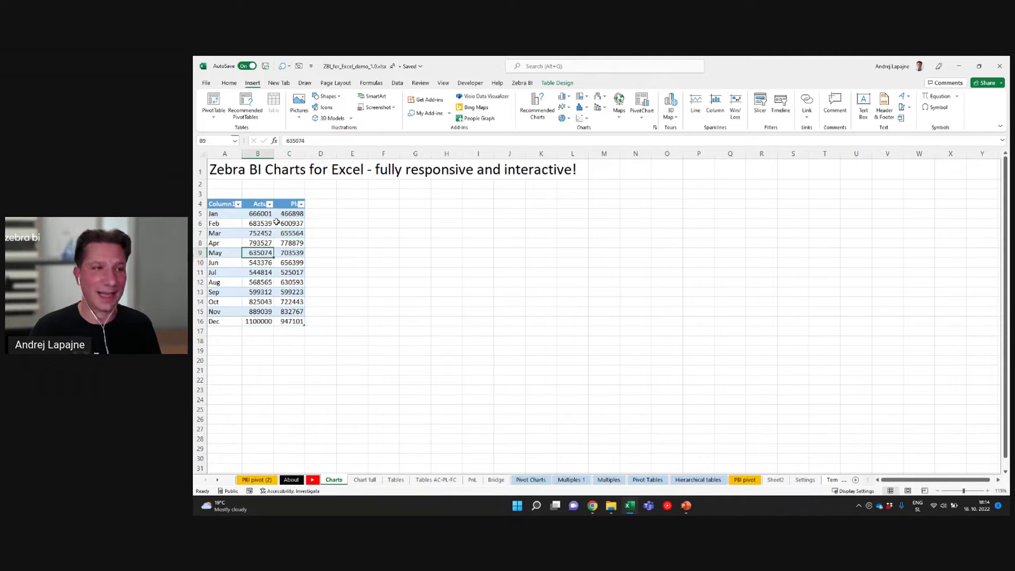
left_click(263, 206)
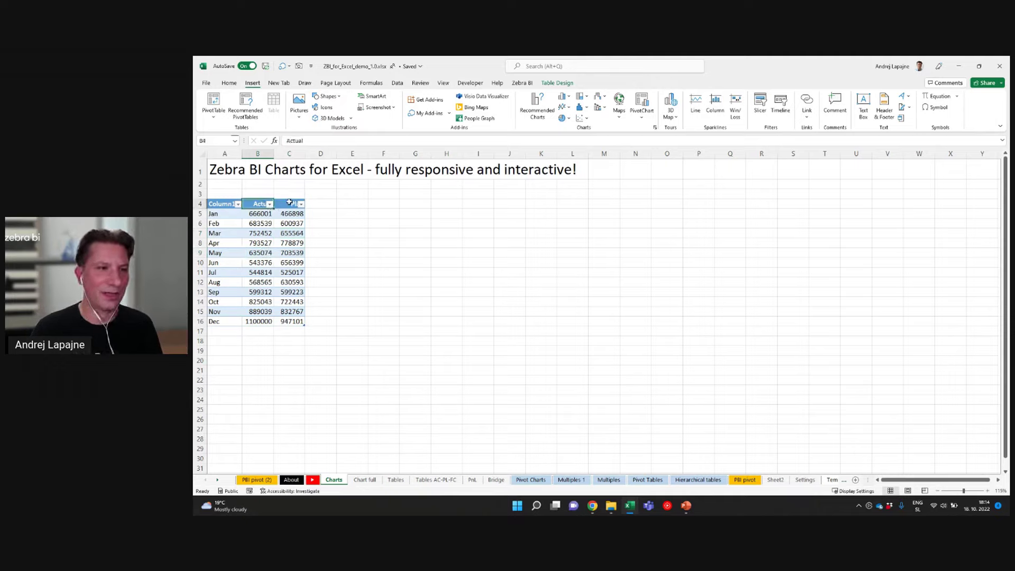
left_click_drag(296, 212, 291, 263)
left_click(259, 243)
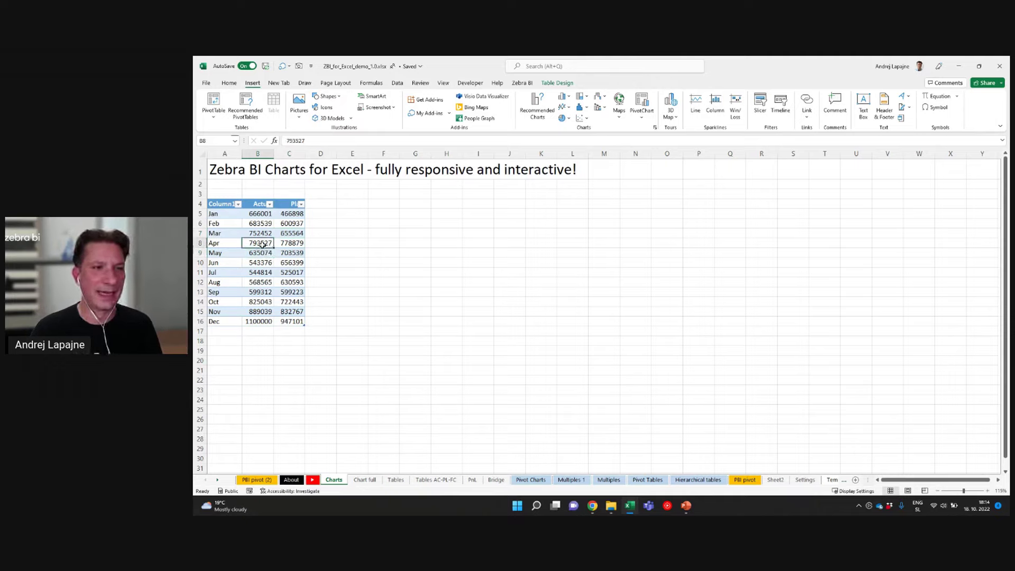
left_click(449, 114)
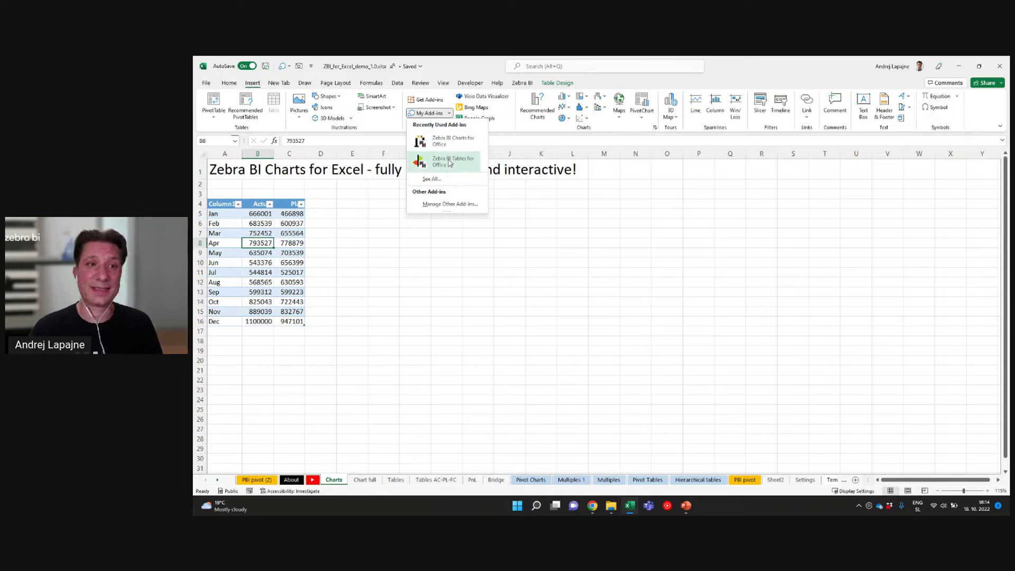
left_click(472, 146)
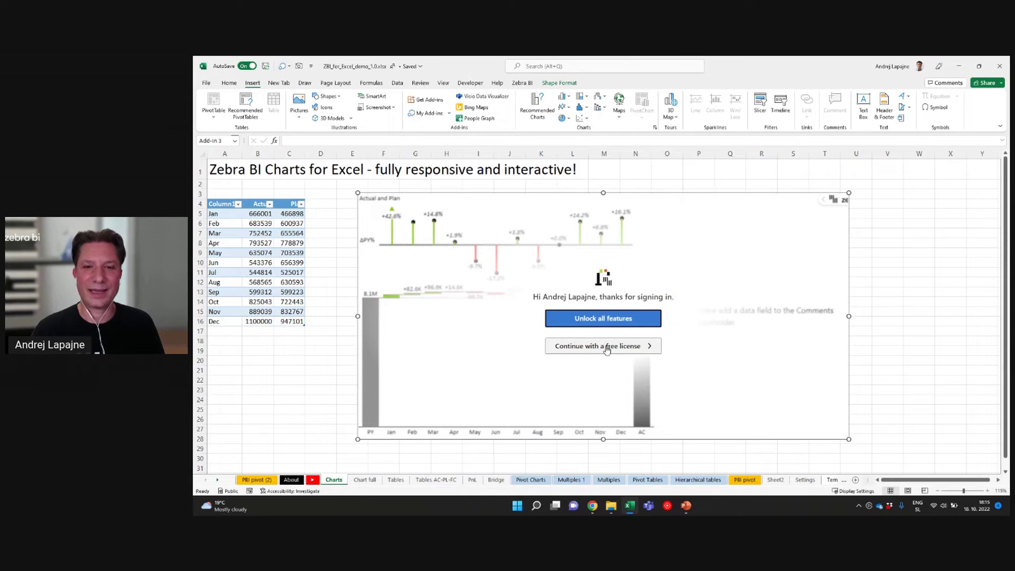
left_click(607, 347)
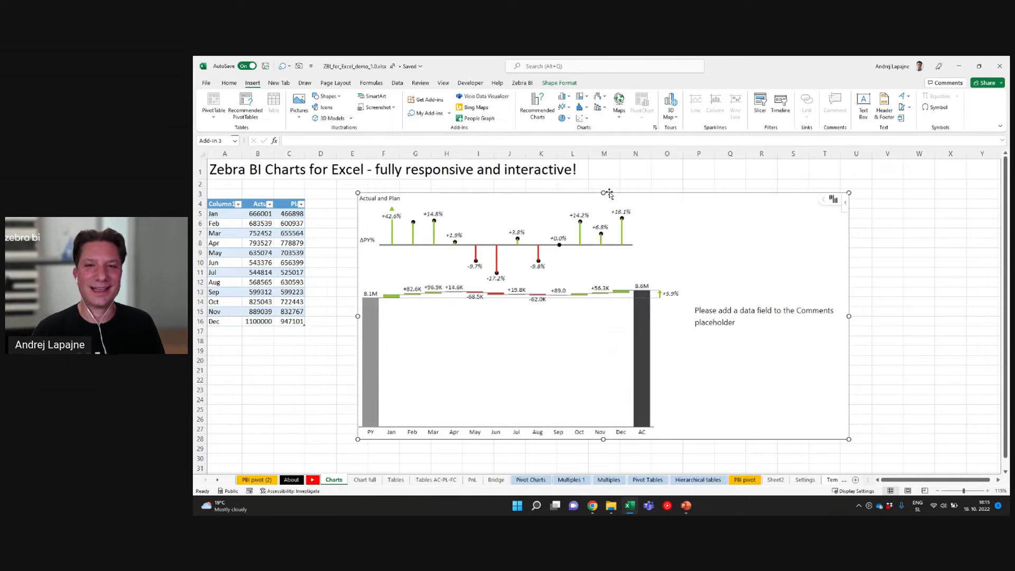
Move the chart closer to the data table and assign the Plan field to the Plan placeholder in the visual settings
left_click_drag(612, 194, 588, 187)
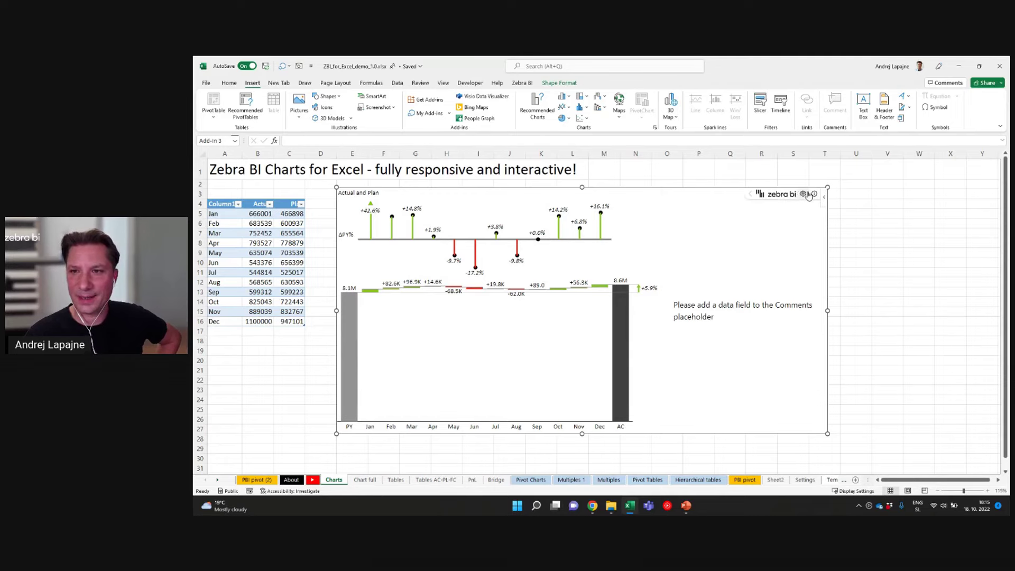
left_click(807, 195)
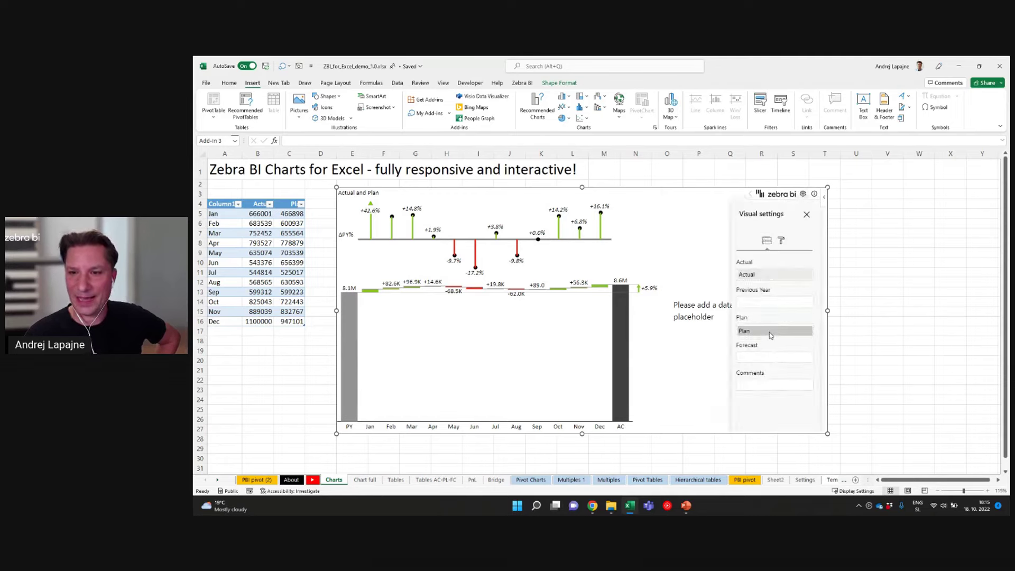
left_click(807, 214)
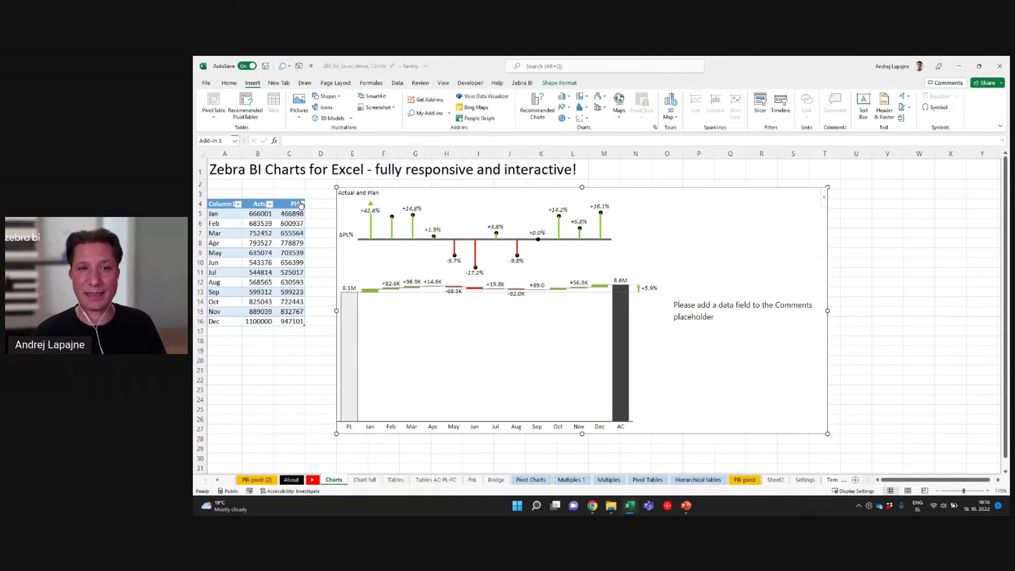
left_click_drag(454, 193, 444, 193)
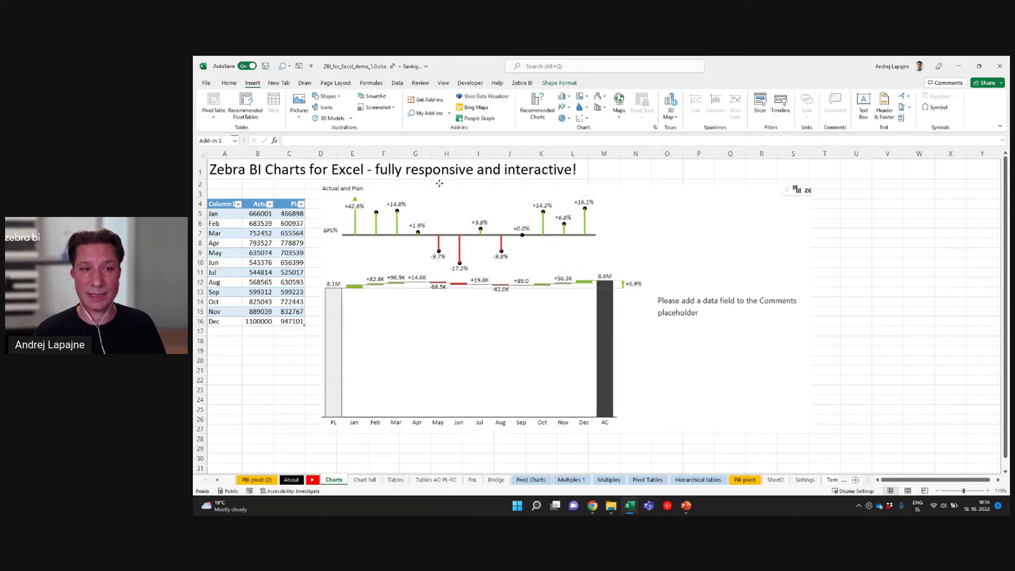
Apply and remove the axis break on the AC column, and display the total variance as both absolute and percentage
mouse_move(614, 364)
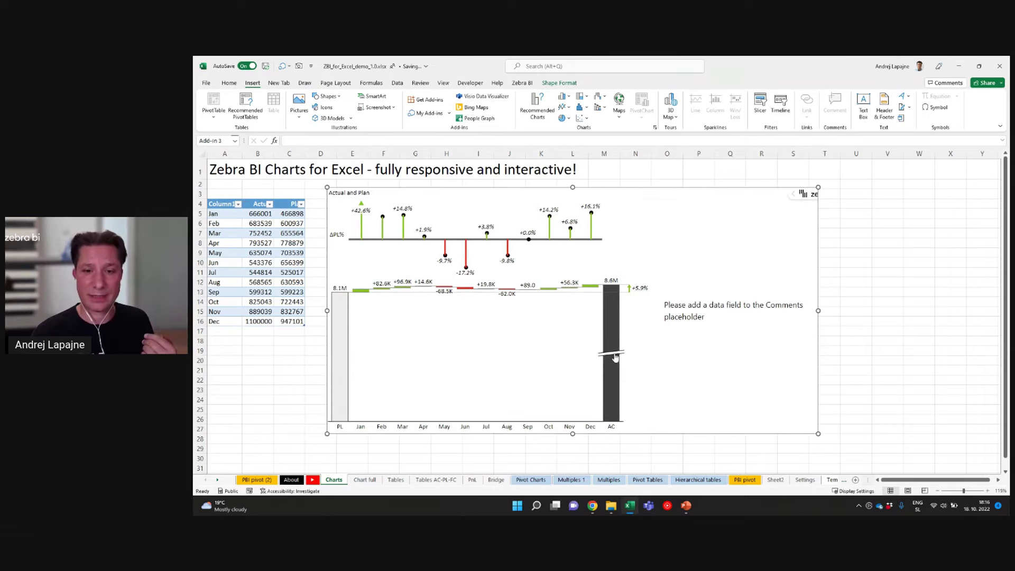
left_click(615, 355)
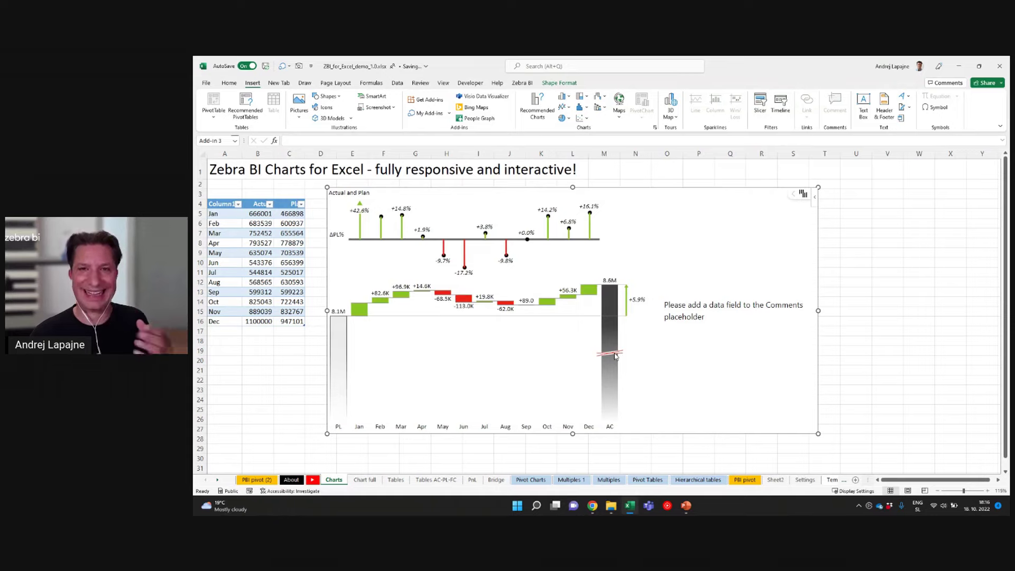
left_click(639, 302)
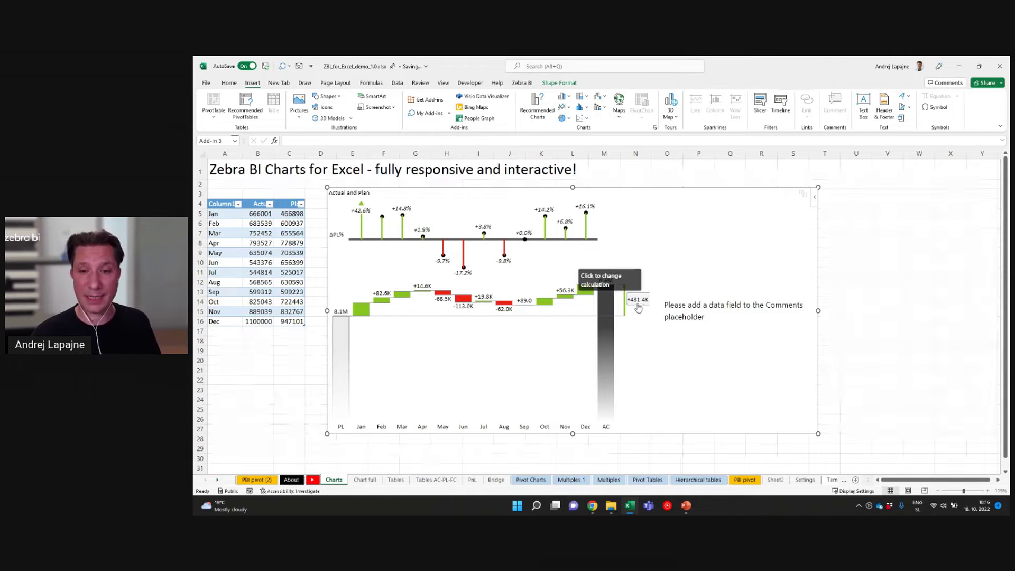
left_click(639, 303)
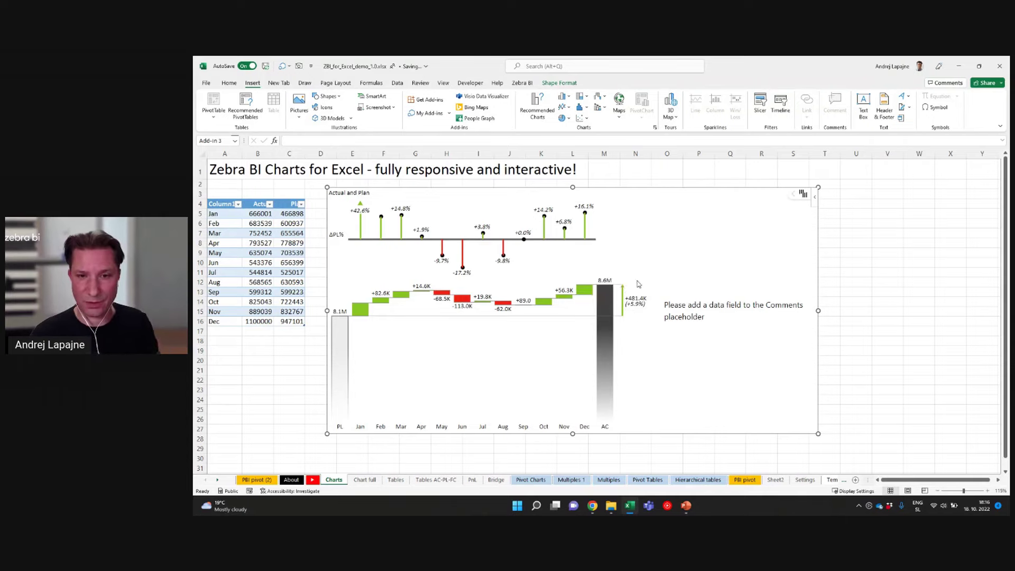
left_click(604, 338)
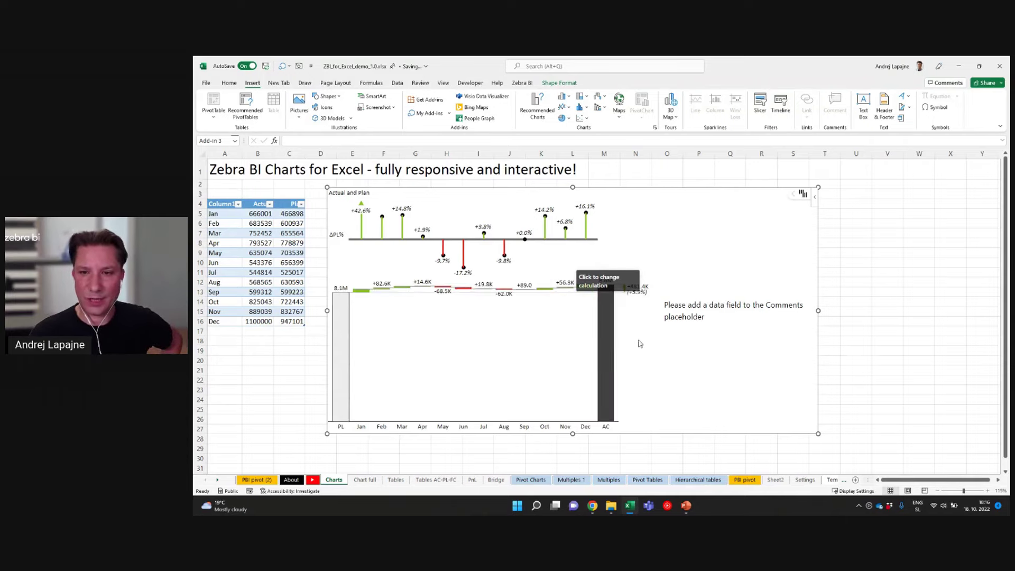
Switch the chart to columns with integrated plan variances and shrink its height to span about rows 13 to 28
left_click(815, 310)
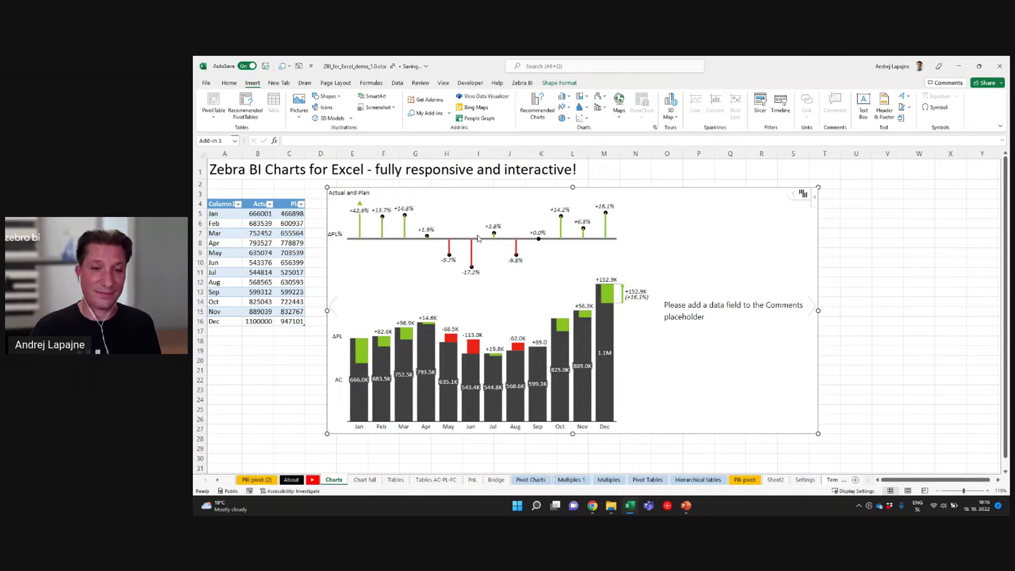
left_click_drag(572, 187, 564, 296)
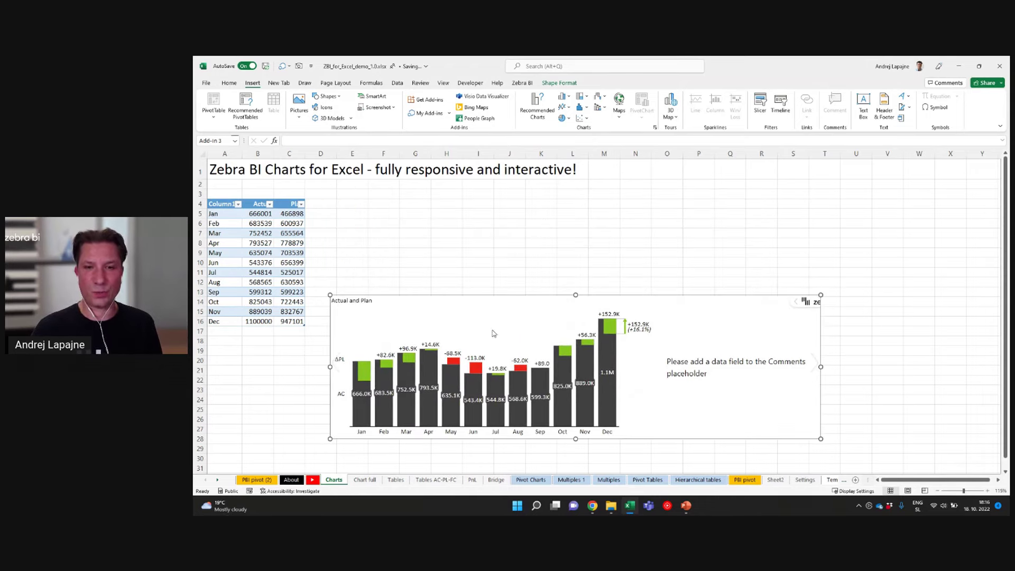
Cycle the monthly variance labels through percentage, combined absolute and percentage, and absolute values
left_click(428, 346)
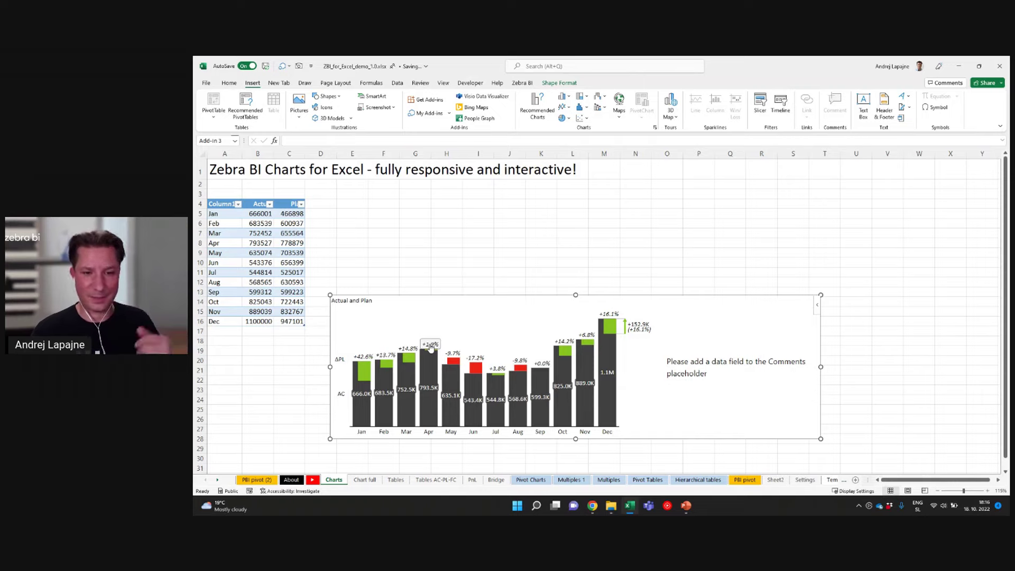
left_click(430, 345)
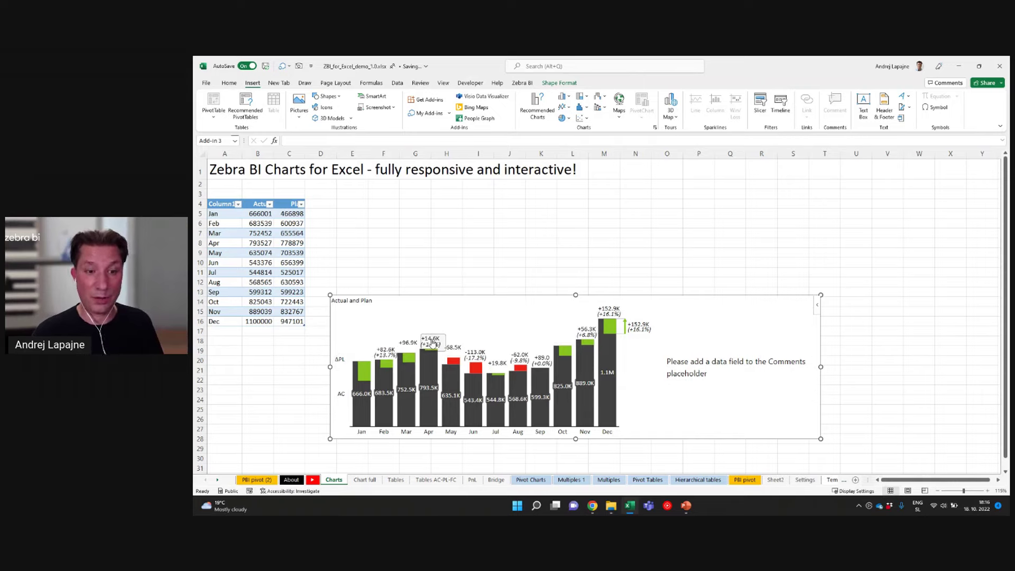
left_click(432, 342)
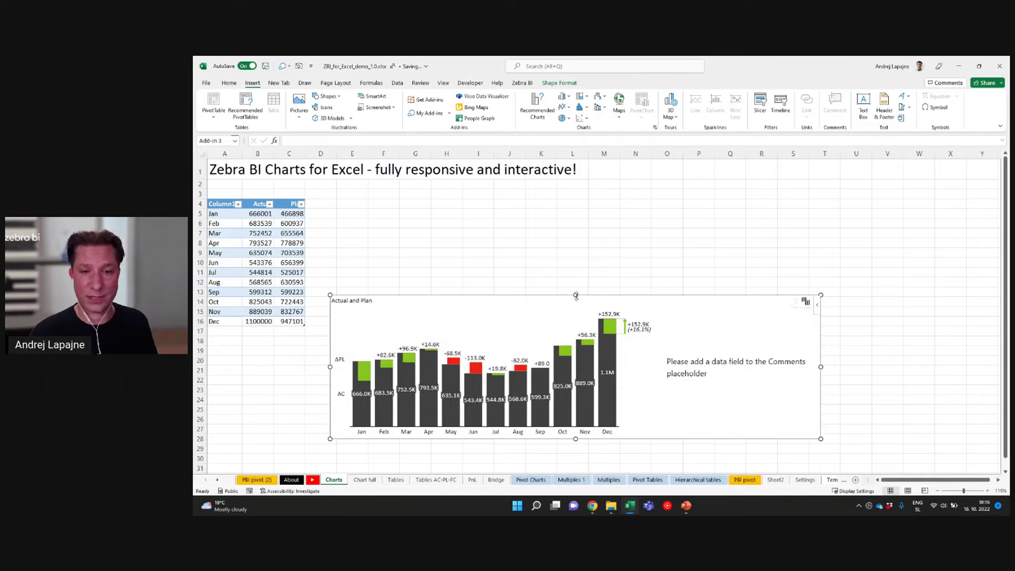
Enlarge the chart vertically in stages until it spans about rows 3 to 30
left_click_drag(575, 296, 583, 250)
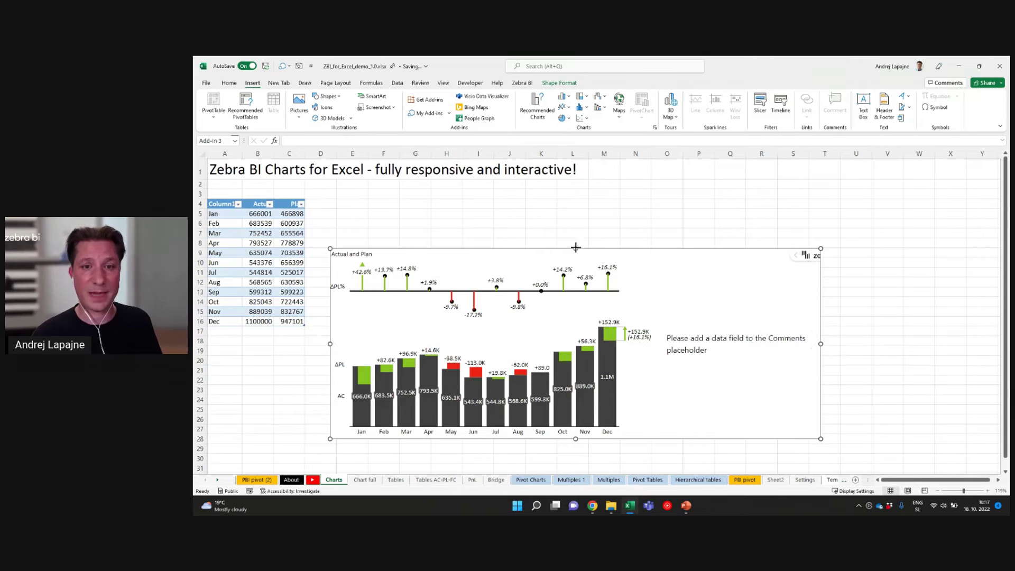
left_click_drag(576, 249, 585, 186)
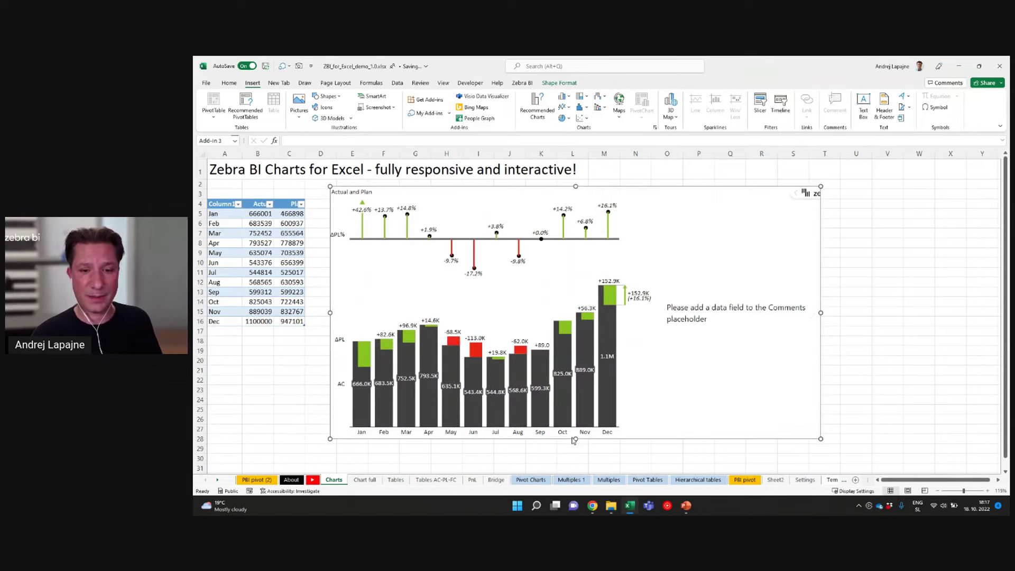
left_click_drag(576, 438, 576, 464)
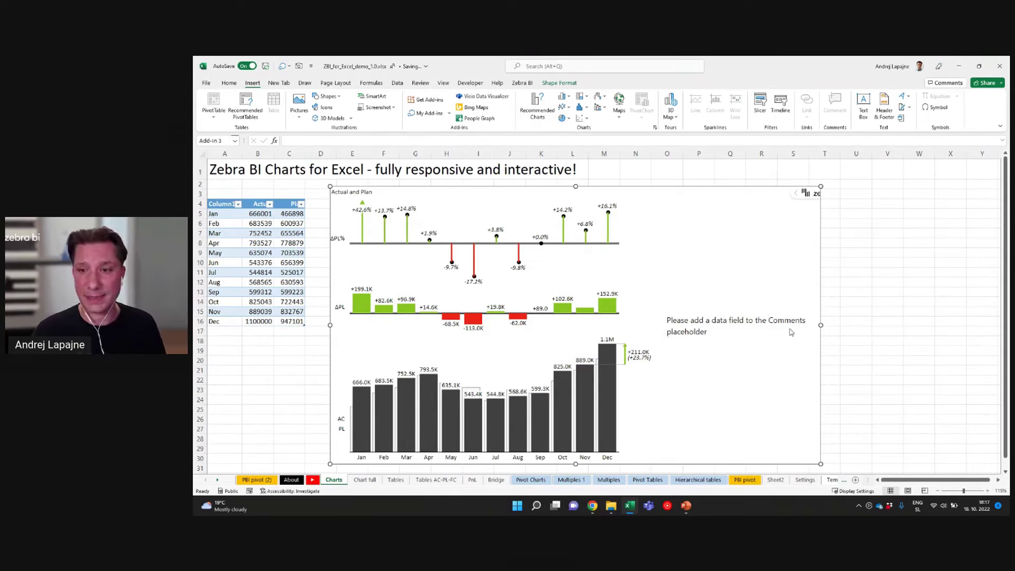
Cycle the chart through the area and line views to the variance waterfall, and nudge it closer to the table
left_click(815, 324)
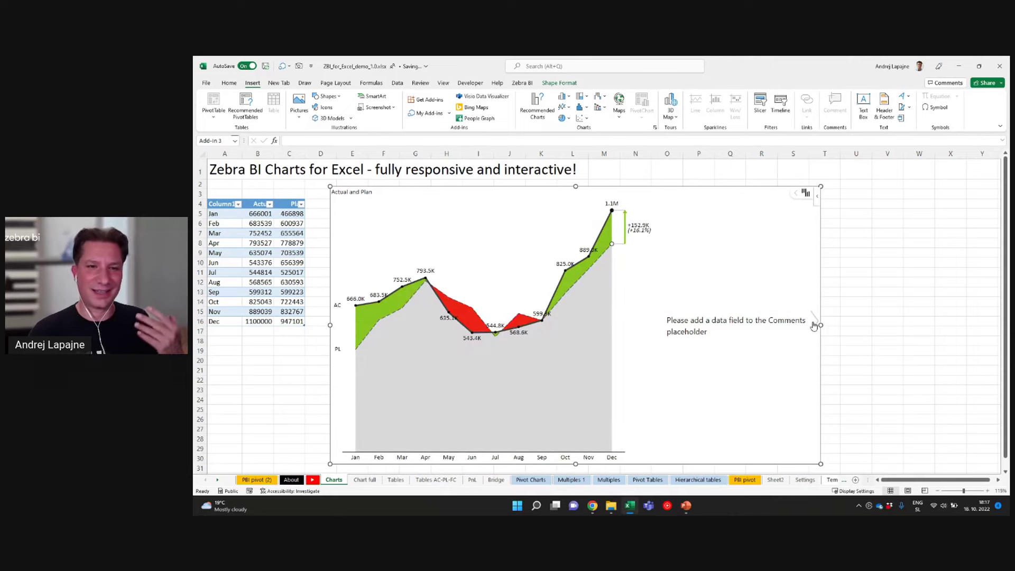
left_click(814, 325)
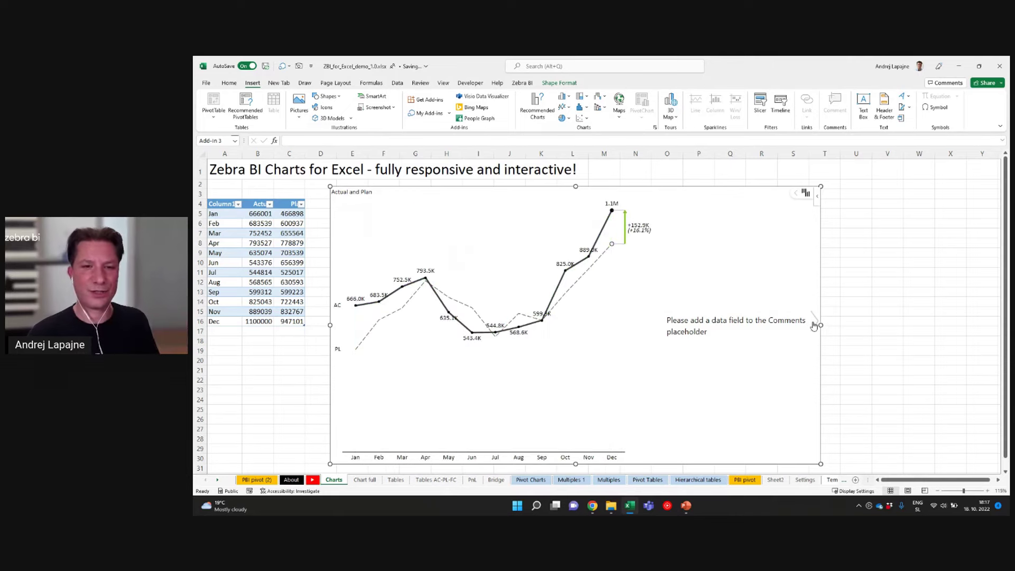
left_click(814, 325)
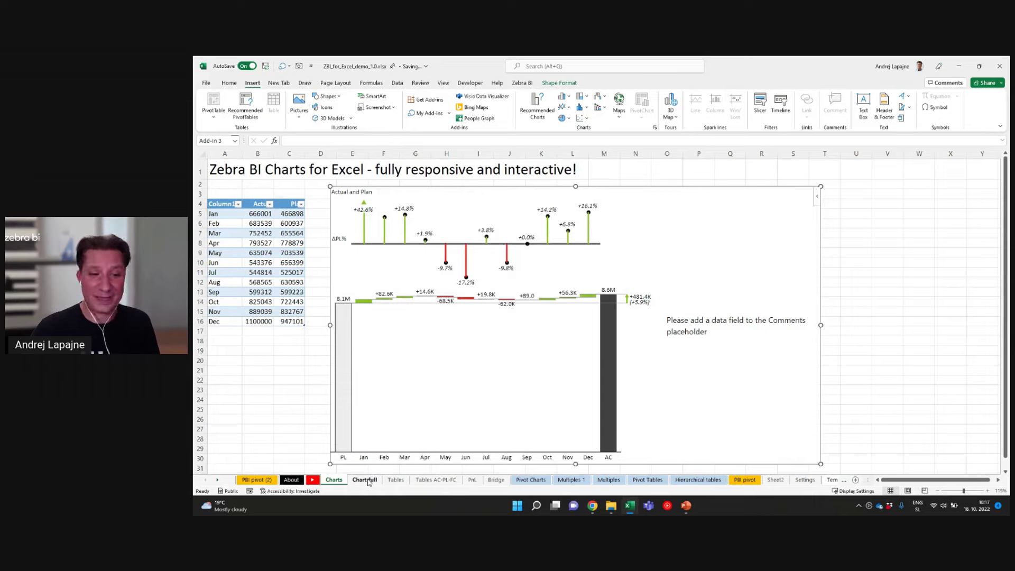
left_click(262, 270)
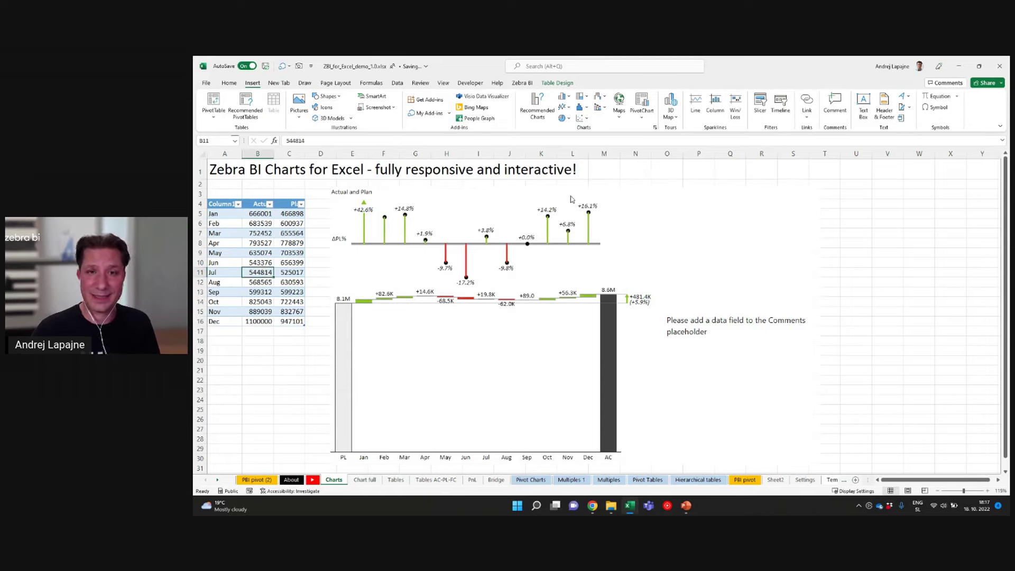
left_click(640, 199)
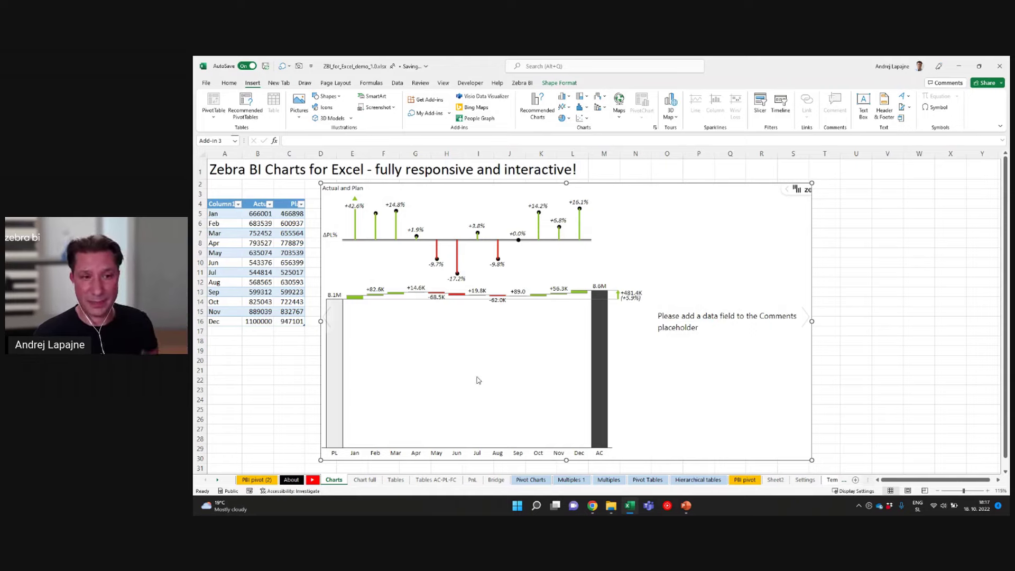
Switch to the Chart full sheet and delete its existing Zebra BI chart
left_click(364, 481)
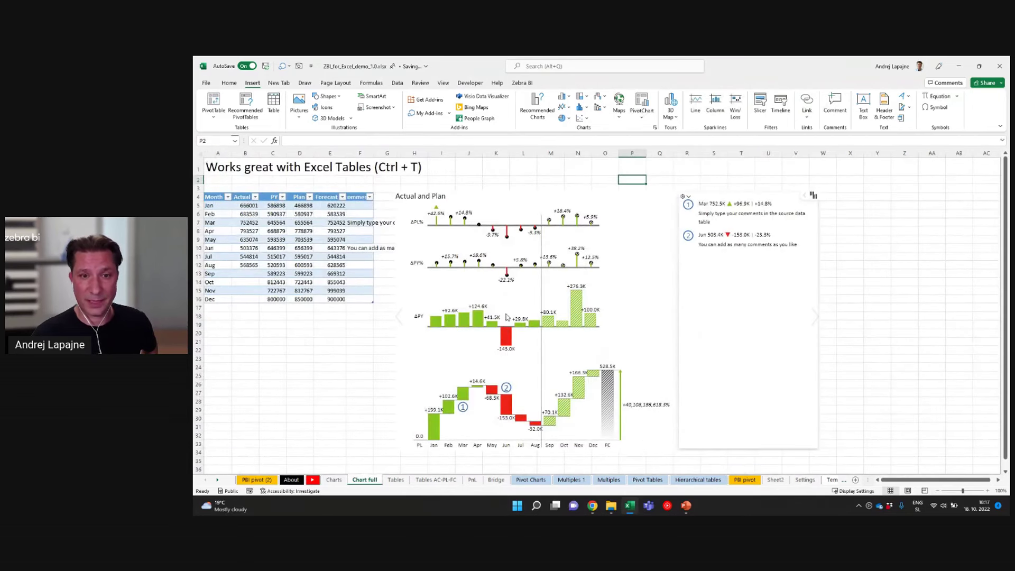
left_click(638, 191)
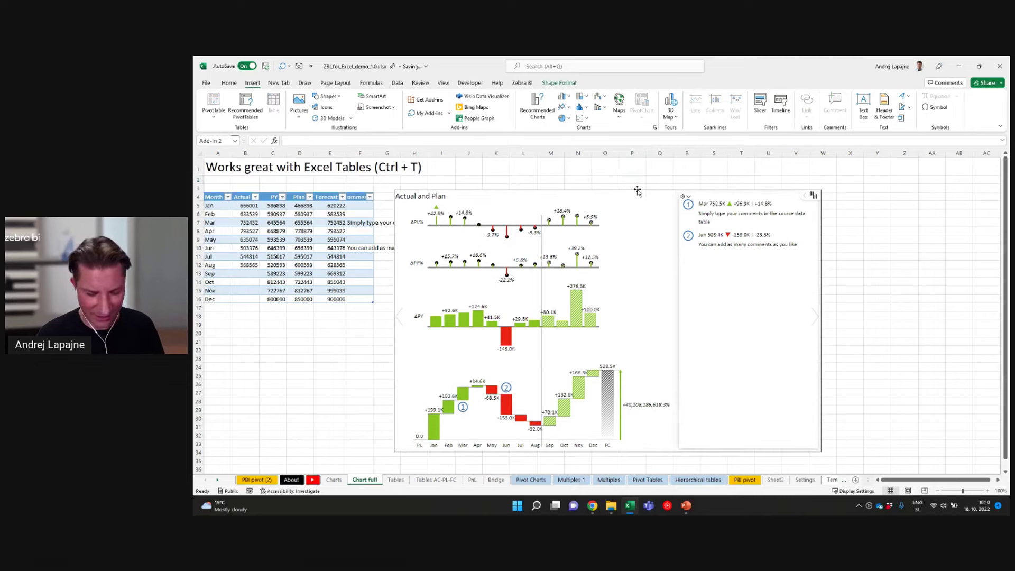
key("Delete")
Widen the comments column and go through the table's Actual, PY, Plan, Forecast and comments columns, ending on May's Plan cell
left_click(276, 214)
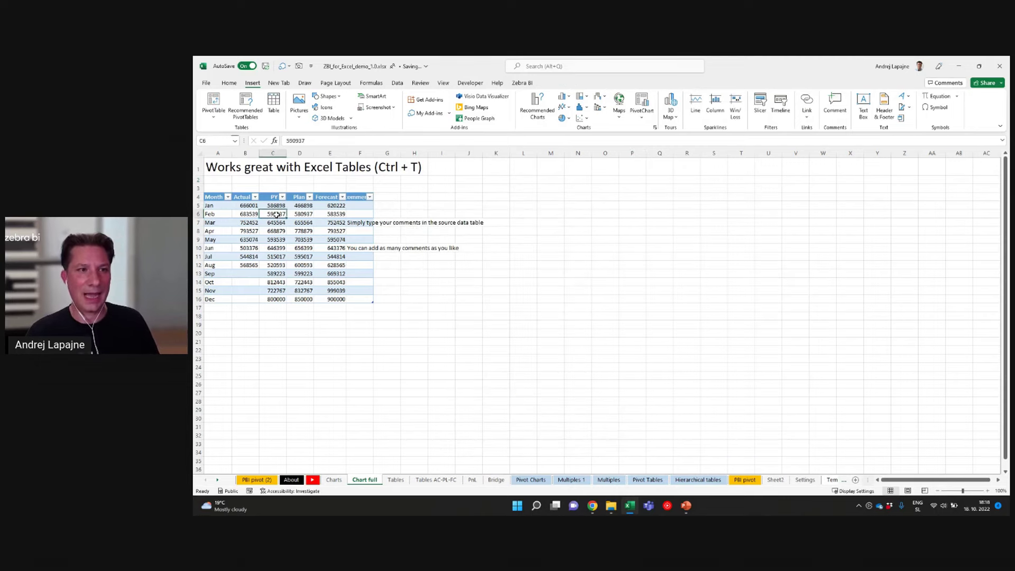
left_click_drag(375, 156, 400, 156)
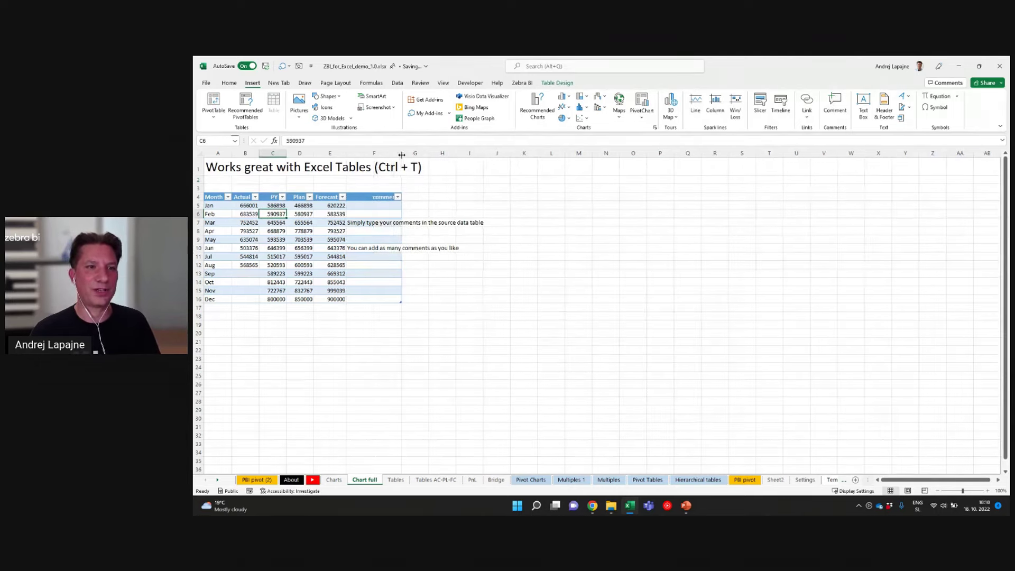
left_click(246, 198)
left_click(281, 223)
left_click(302, 222)
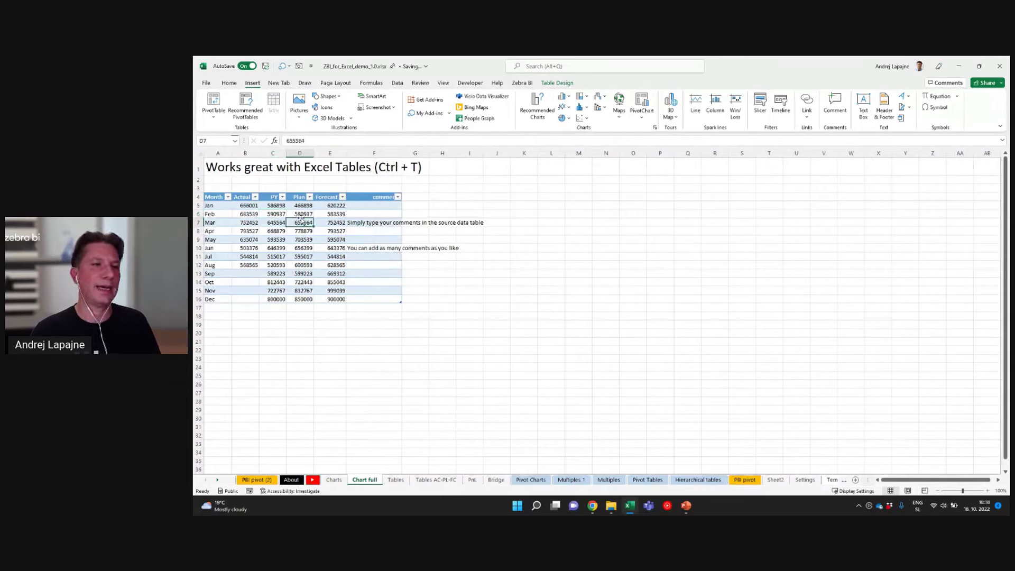
left_click(329, 221)
left_click(365, 221)
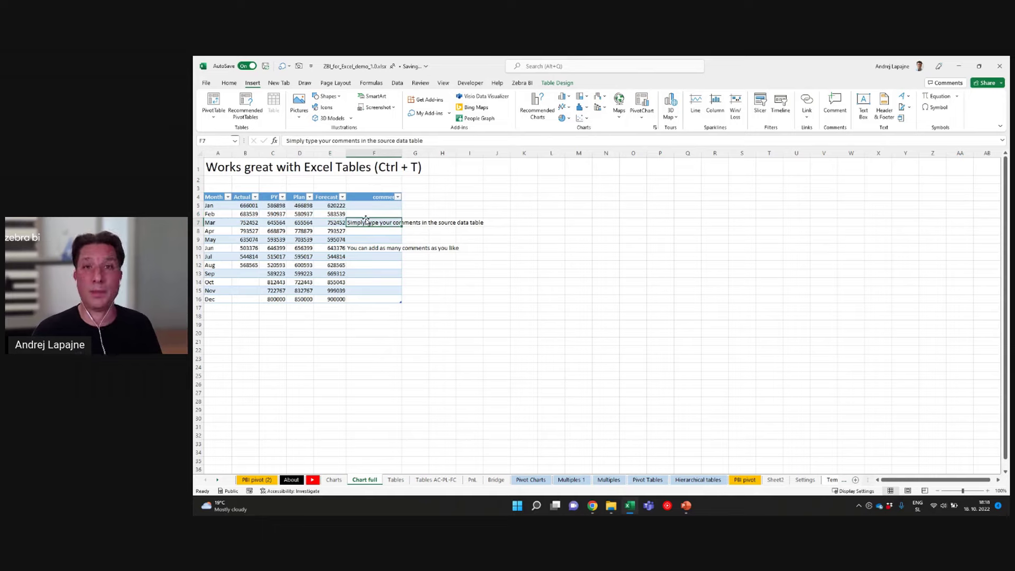
left_click(305, 240)
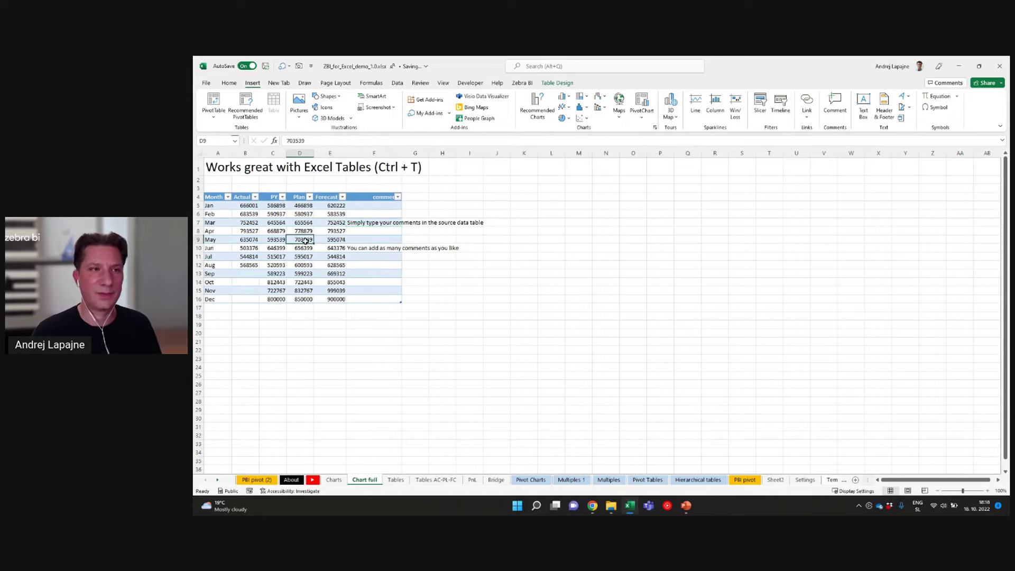
Insert a Zebra BI chart from the table with the free license, enlarge it downward, show the column view, and place it beside the data
left_click(449, 113)
left_click(446, 146)
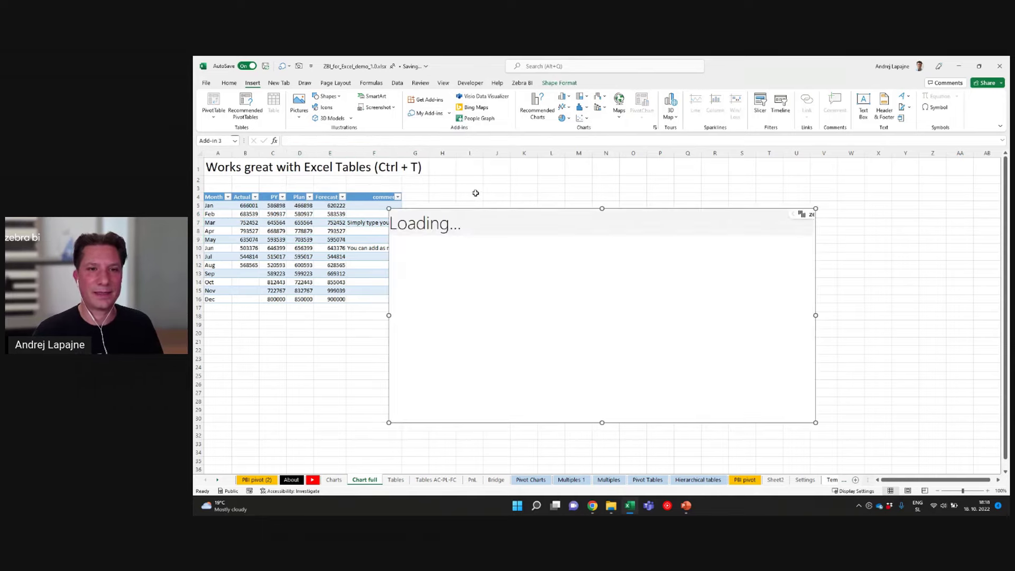
left_click_drag(502, 207, 535, 184)
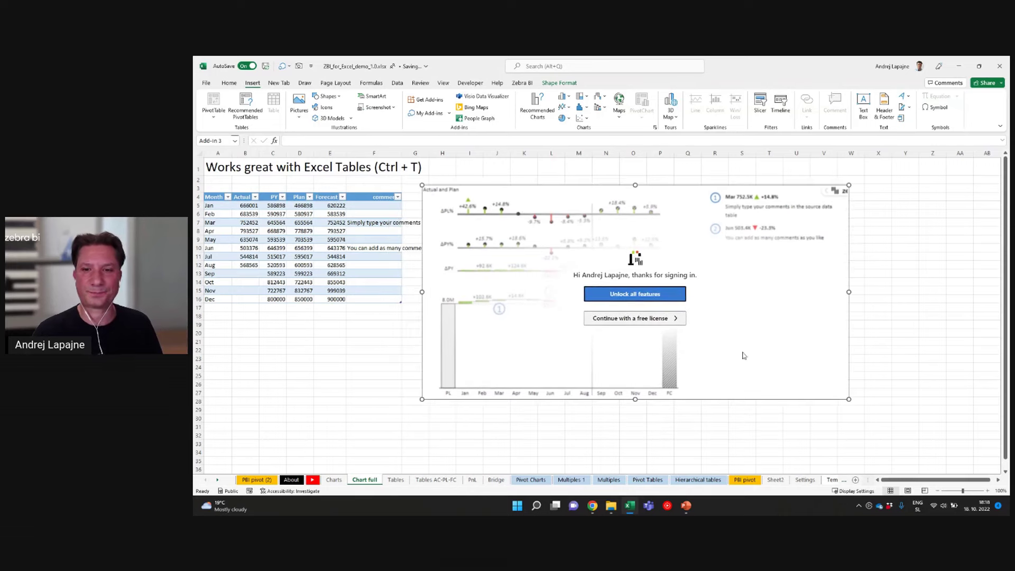
left_click(647, 325)
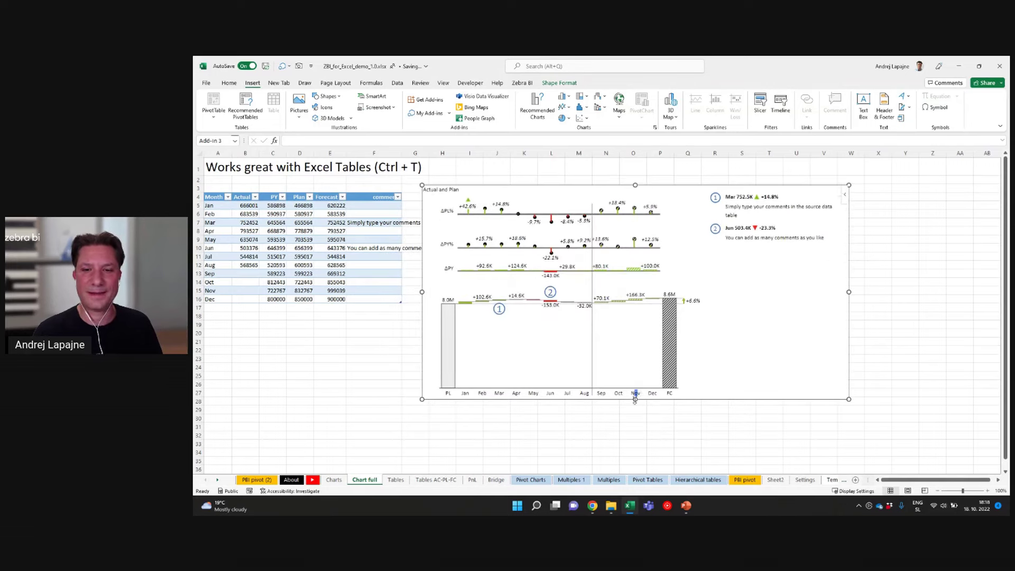
left_click_drag(635, 400, 630, 437)
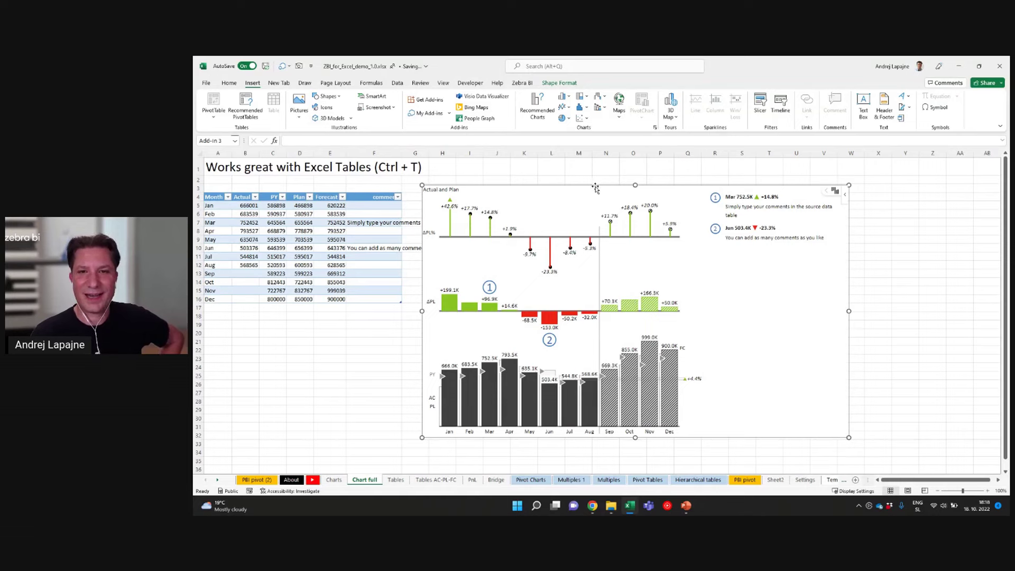
left_click_drag(597, 181, 619, 177)
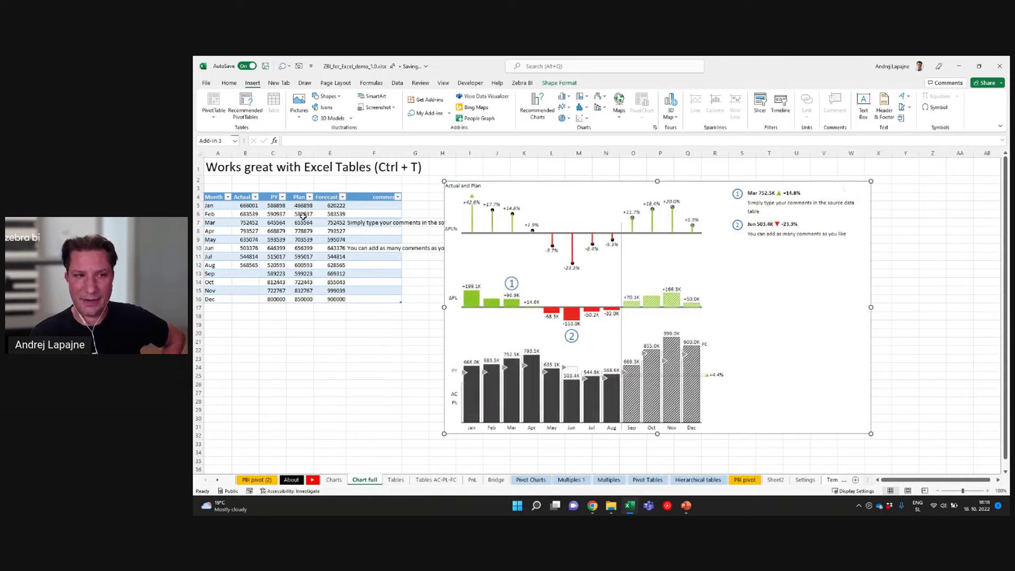
Go through the January to August Actual values and the September to December Forecast values against the chart's columns
left_click_drag(244, 206, 246, 266)
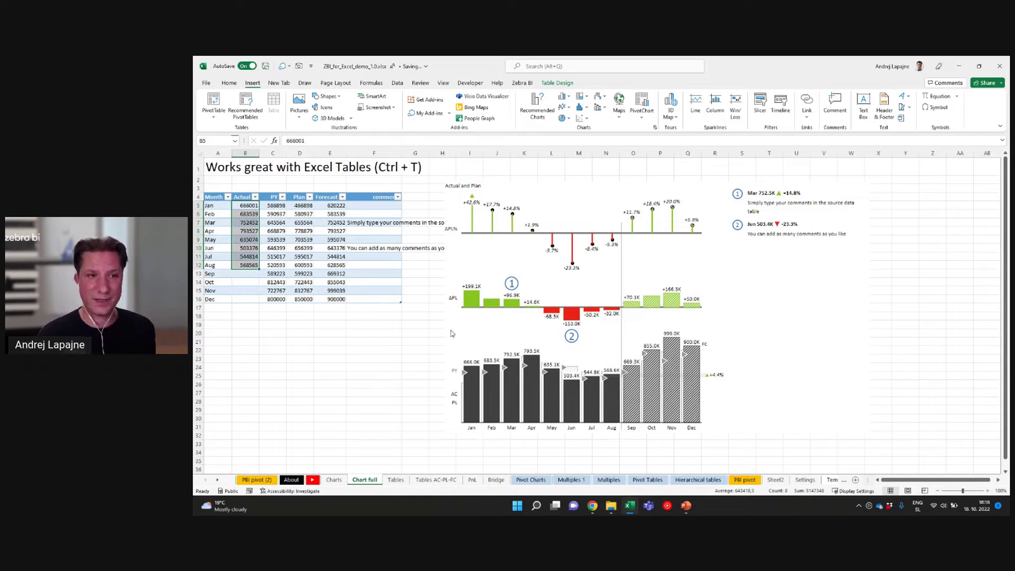
left_click_drag(335, 272, 336, 299)
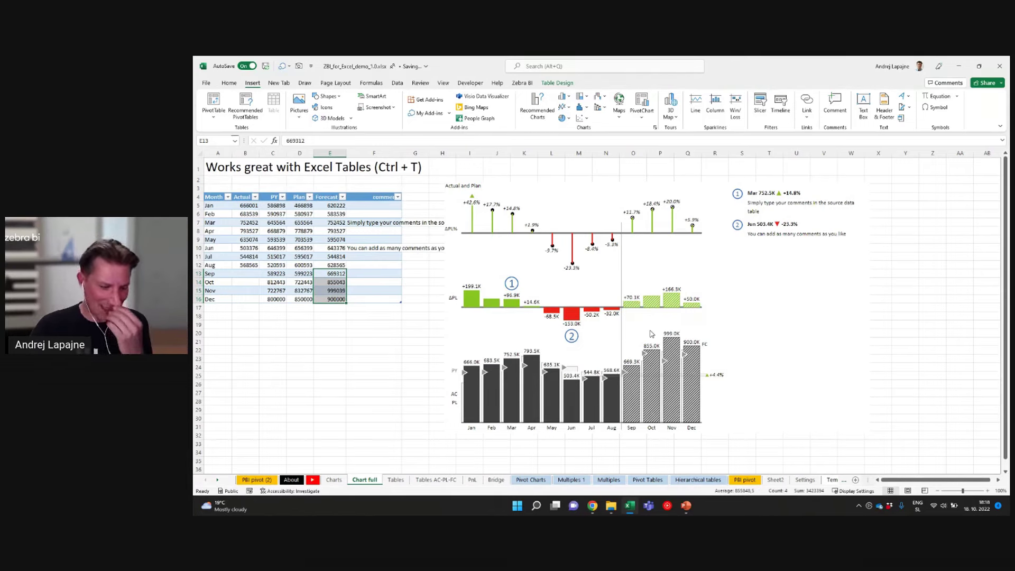
left_click(692, 184)
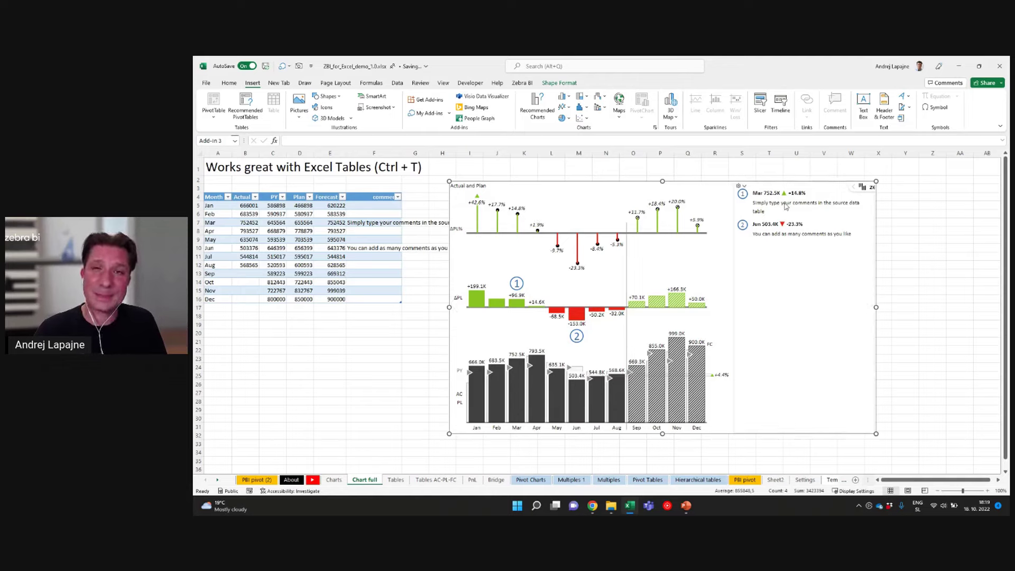
Add the comment "What is goning on here?" to the August row of the table
left_click(359, 266)
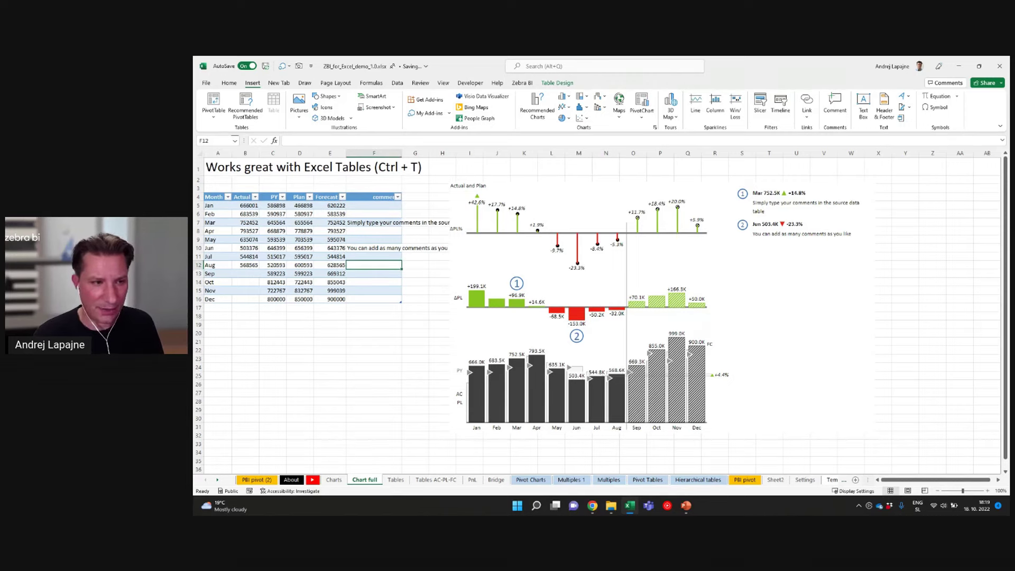
type("A")
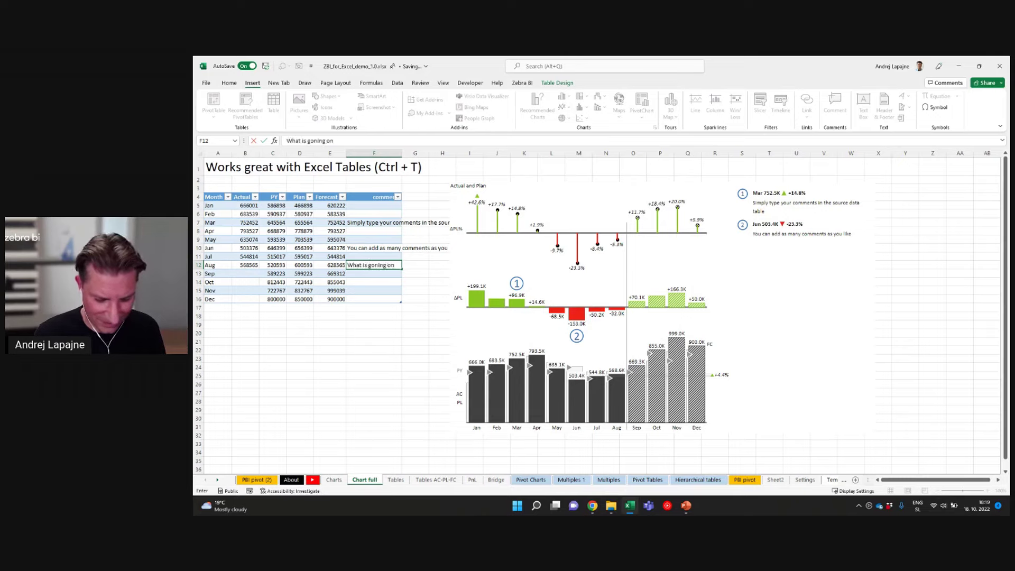
key("Return")
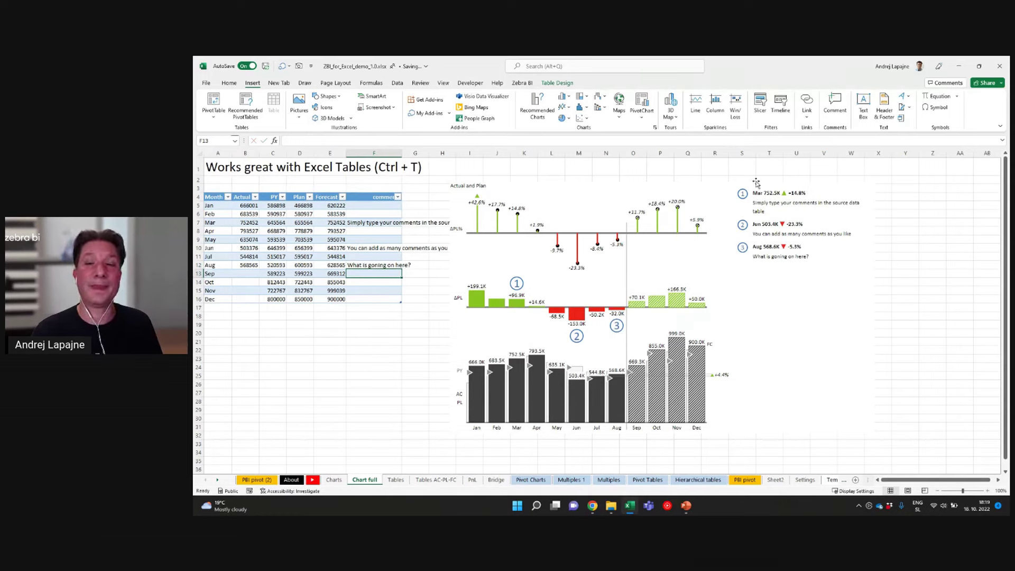
Move the chart slightly up and away from the table, and reposition the divider between the columns and the comments to about column S
left_click(756, 181)
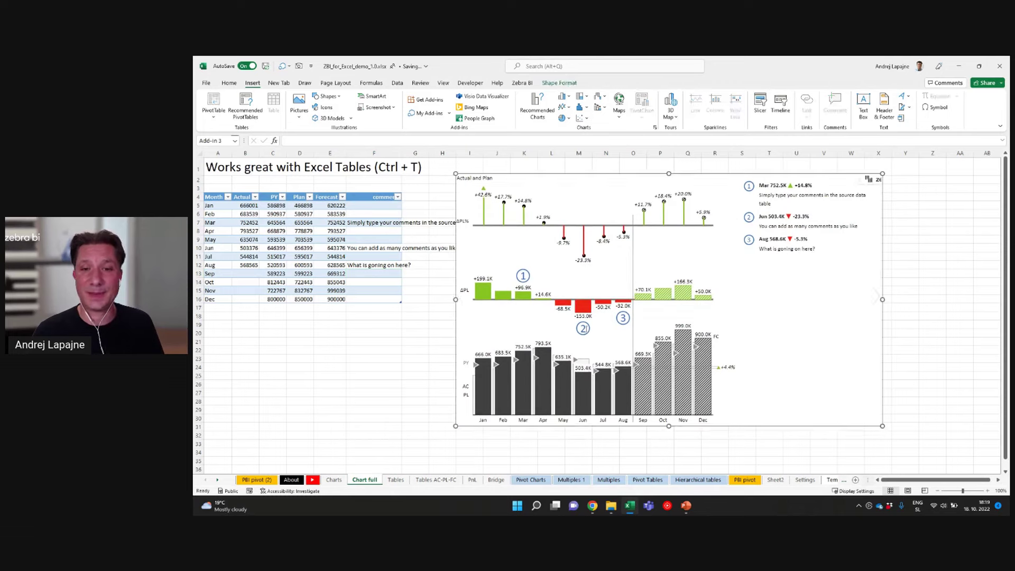
left_click(219, 265)
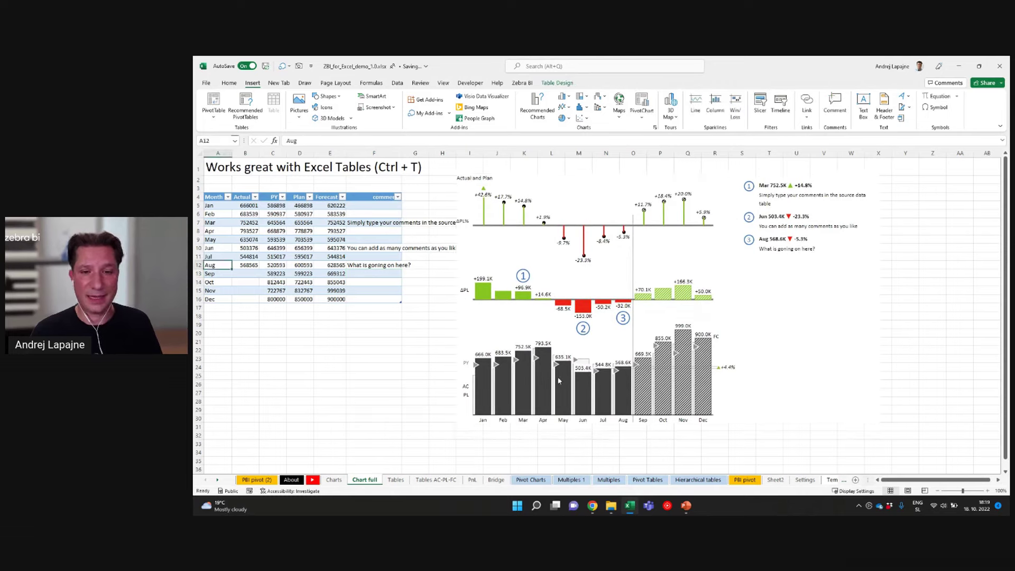
left_click(751, 181)
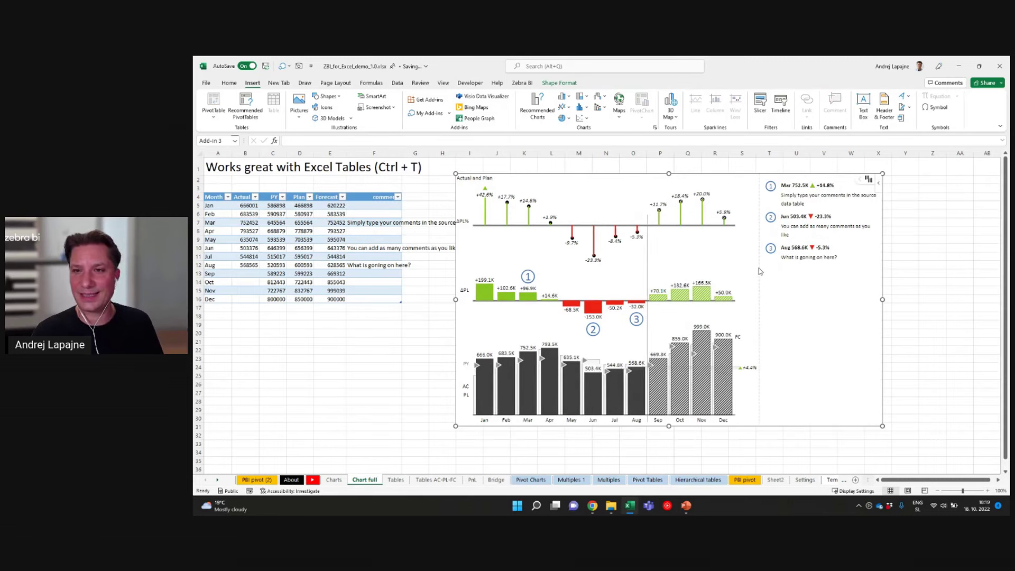
left_click_drag(761, 271, 710, 267)
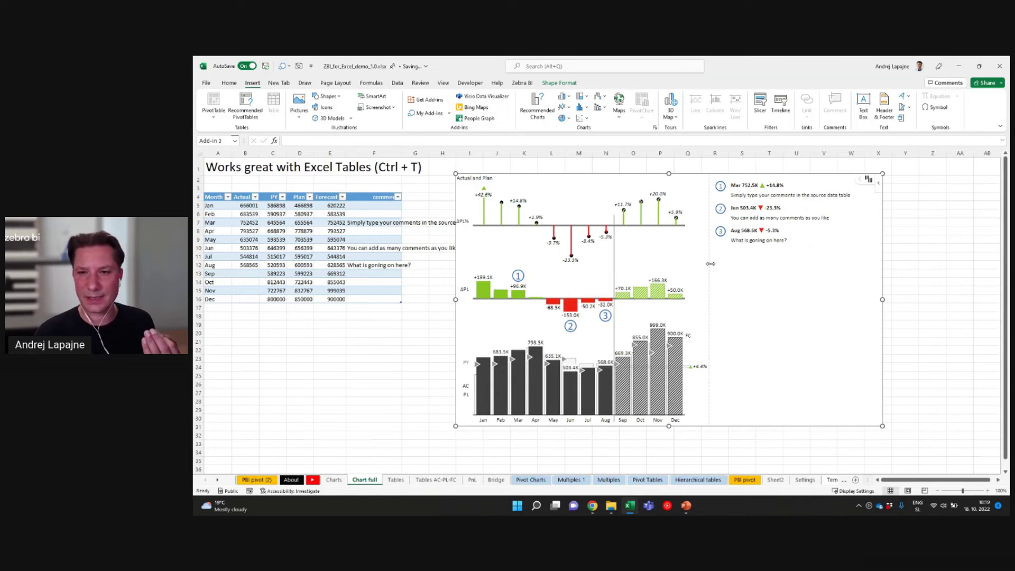
left_click_drag(714, 267, 735, 266)
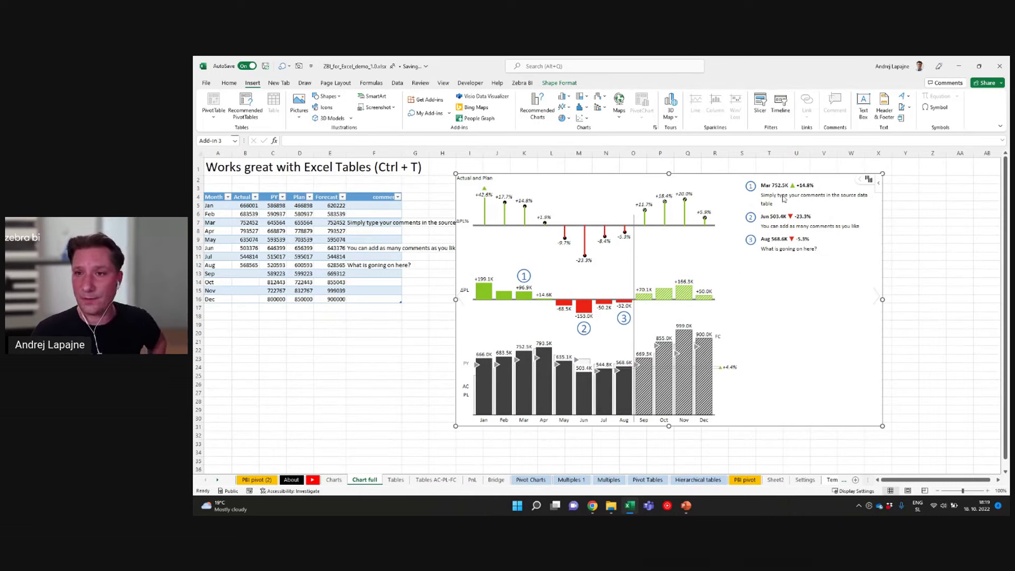
Set the chart's comment box to show Absolute and relative variance, and turn on its shadow
left_click(746, 178)
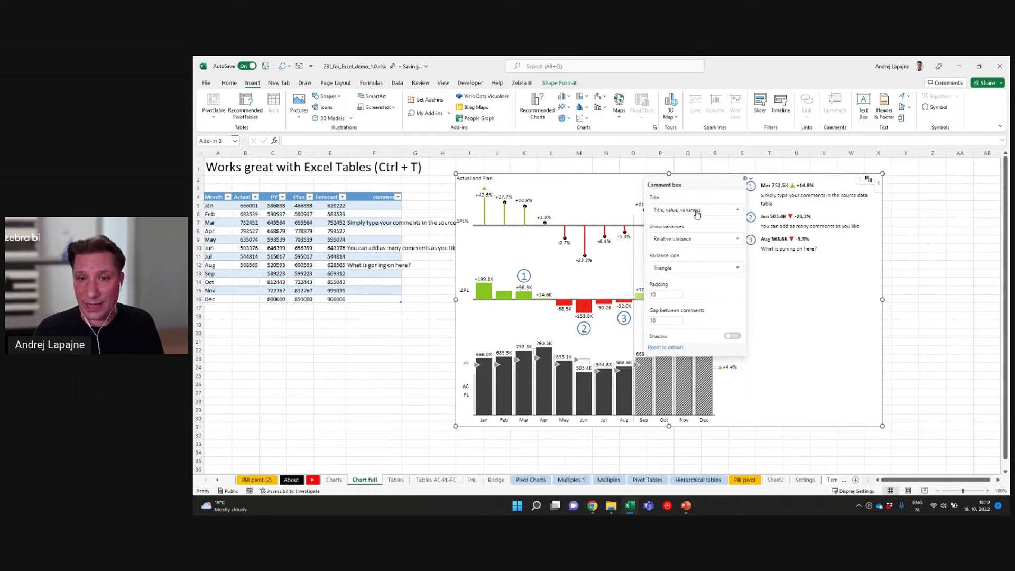
left_click(699, 239)
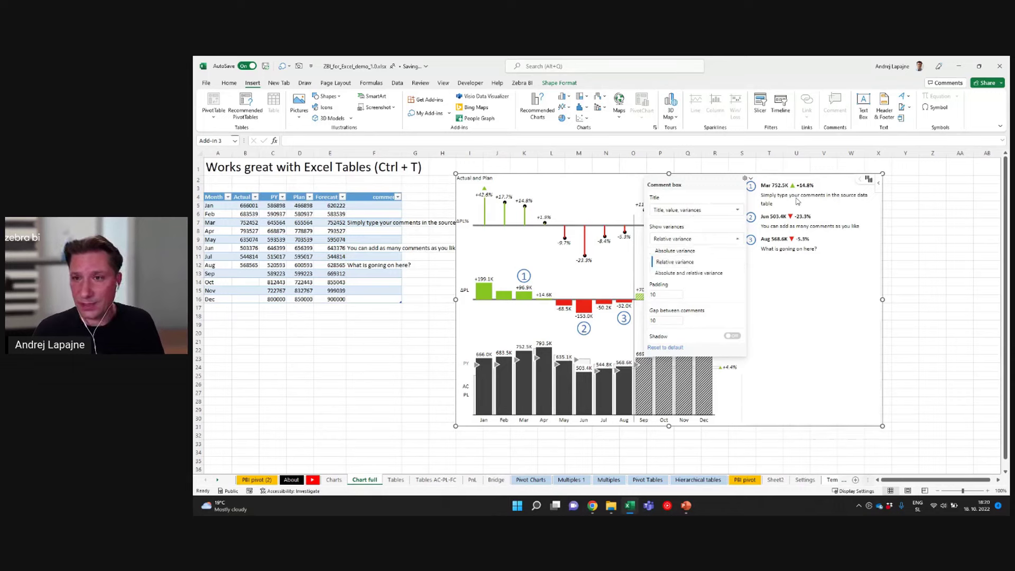
left_click(687, 272)
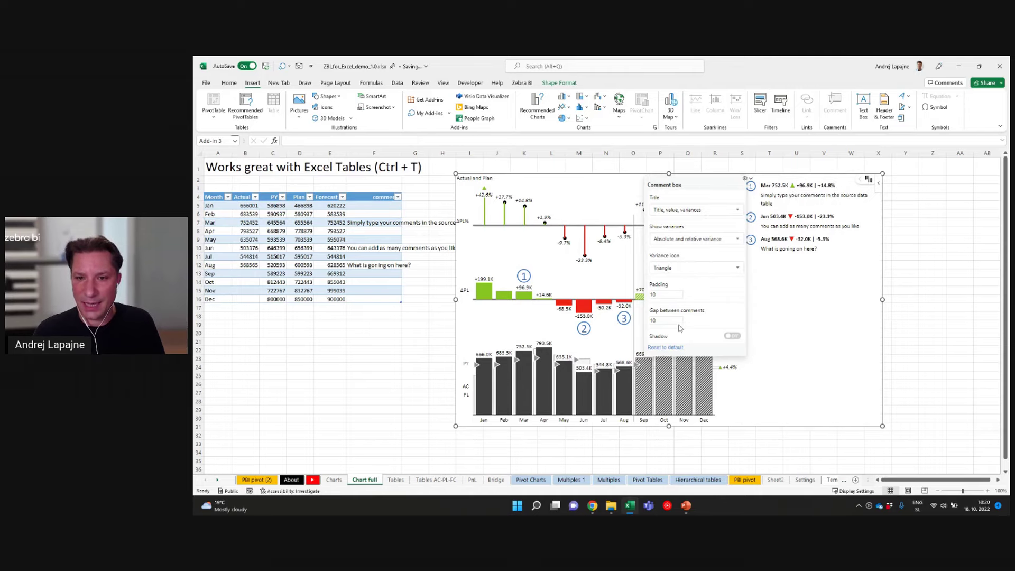
left_click(733, 337)
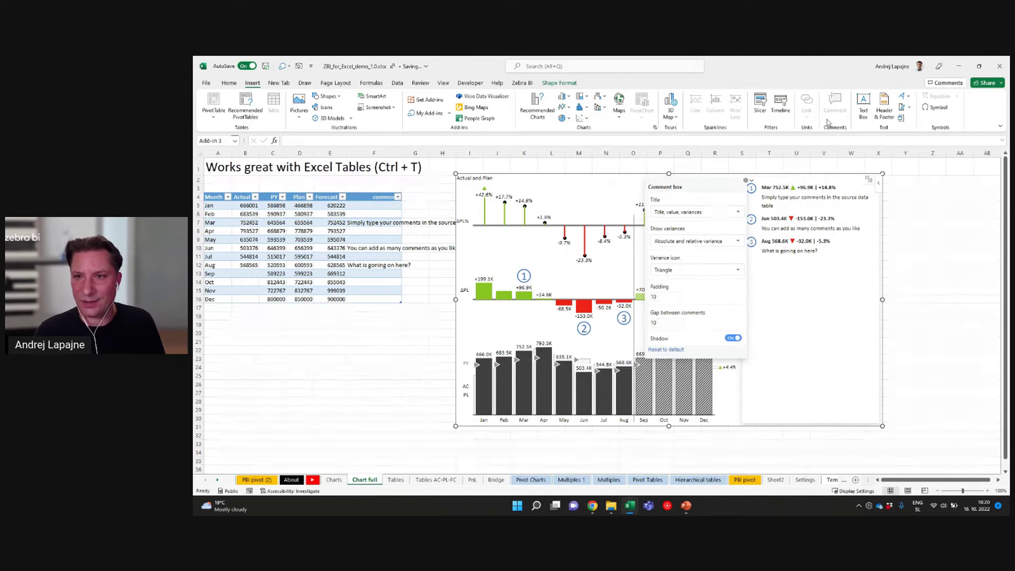
left_click(906, 236)
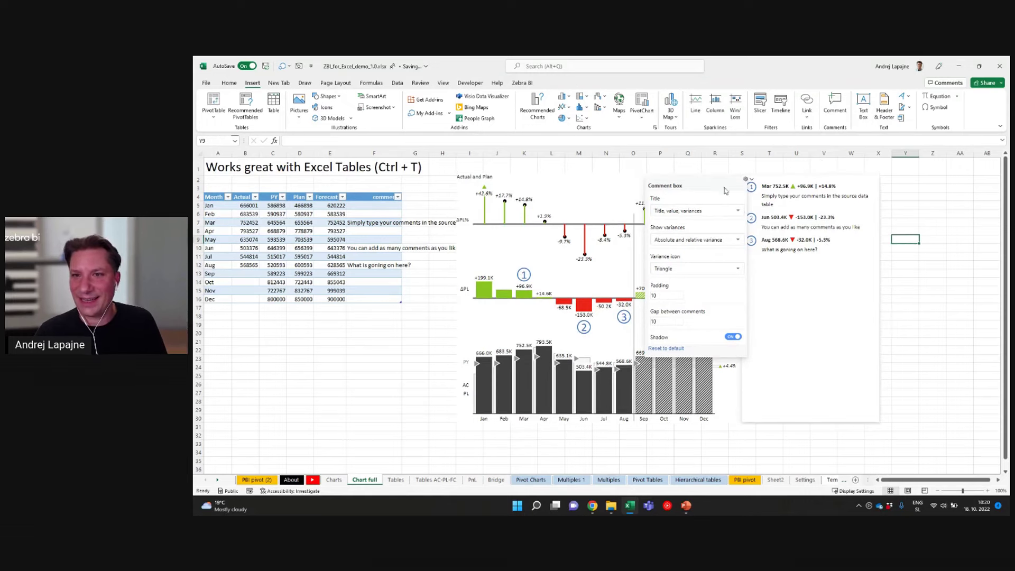
left_click(769, 252)
left_click(905, 256)
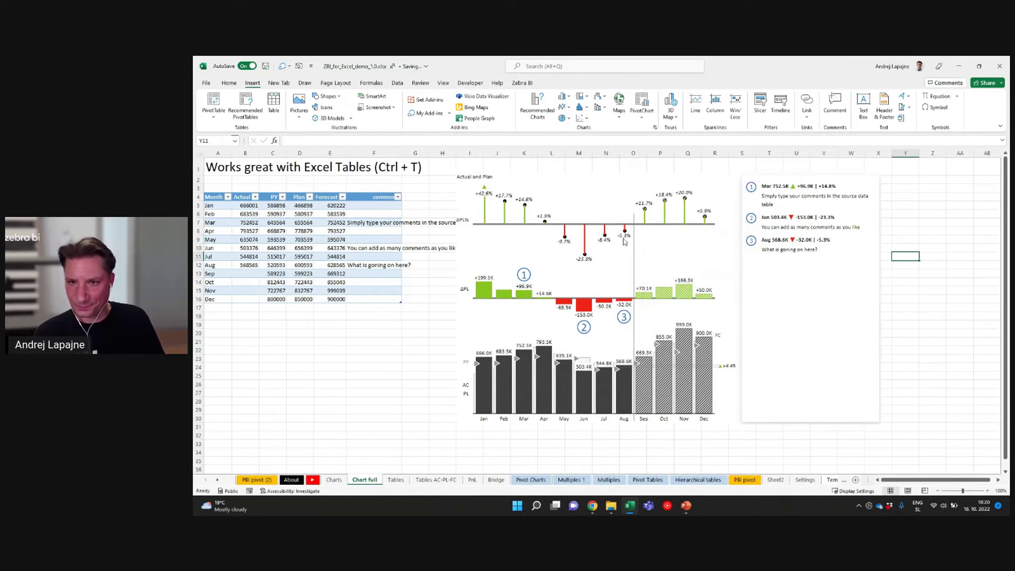
Increase the font size of the chart title "Actual and Plan" to 15
left_click(540, 190)
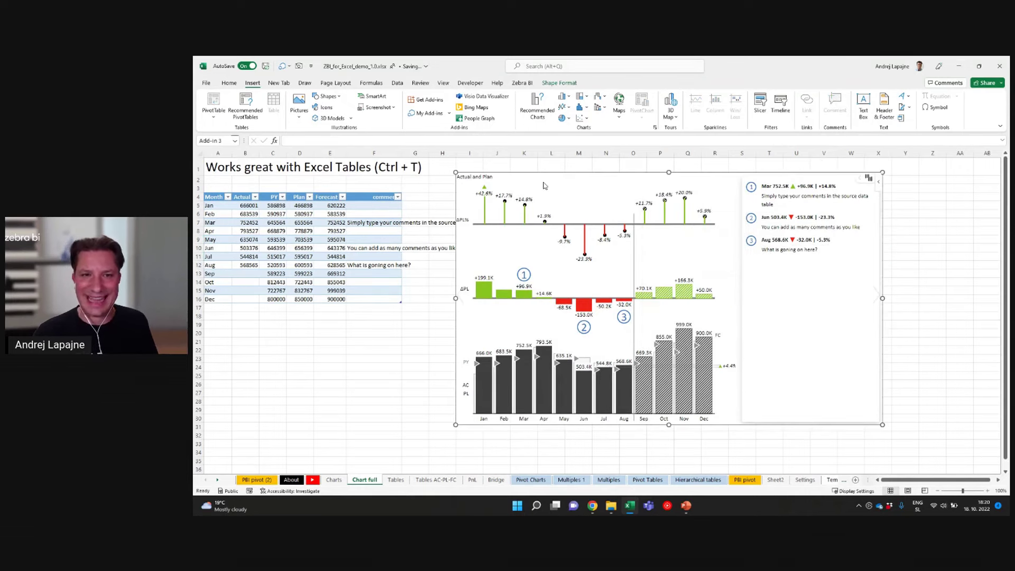
left_click(512, 178)
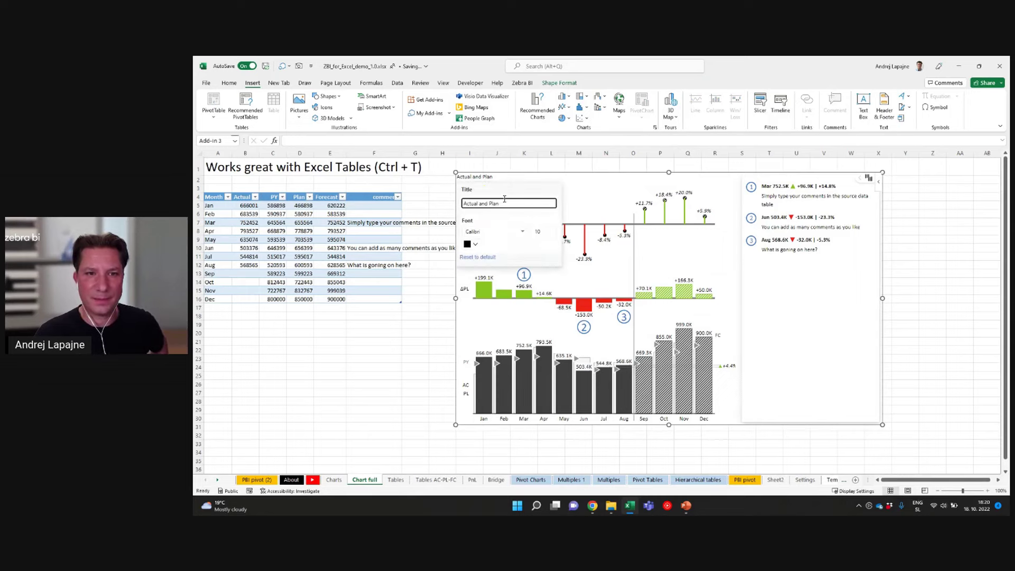
left_click(553, 229)
left_click(552, 229)
left_click(552, 230)
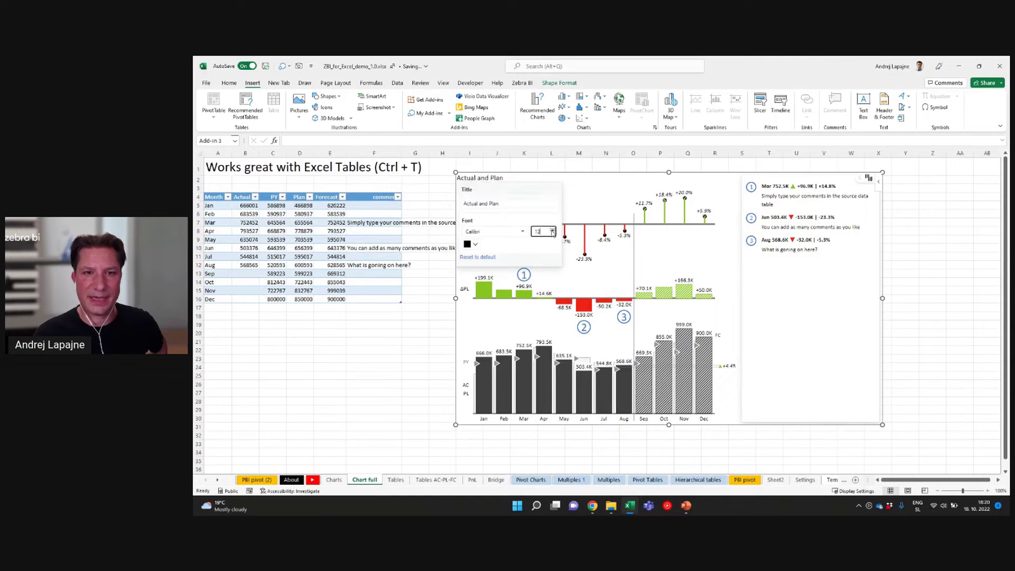
left_click(553, 230)
left_click(552, 230)
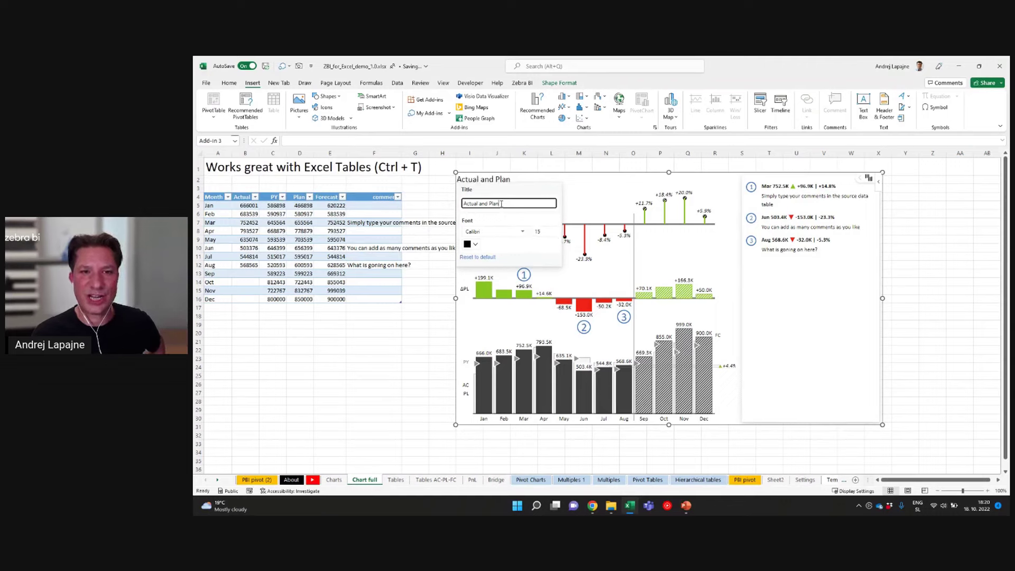
left_click(570, 189)
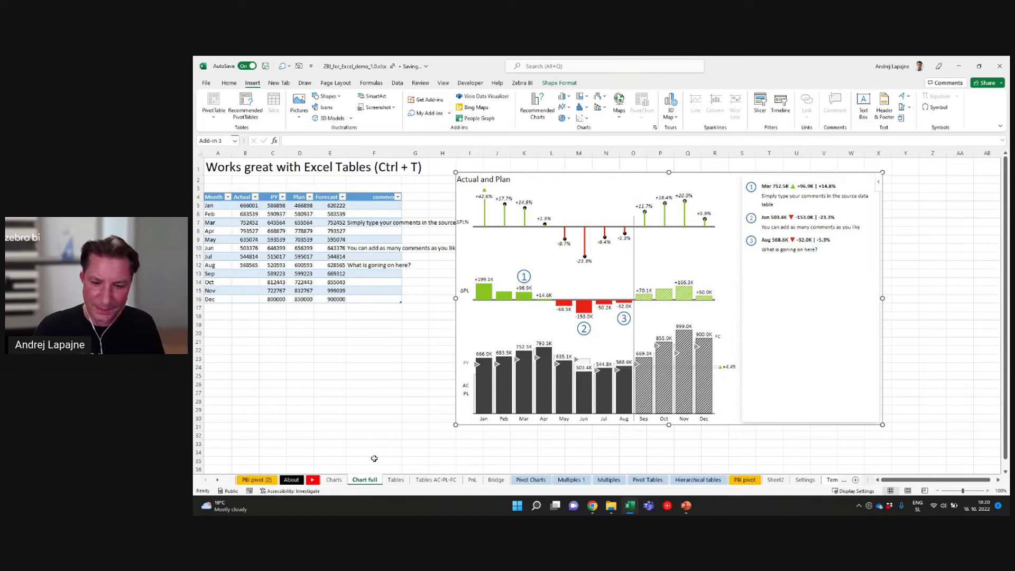
Switch to the Tables sheet and delete its existing Zebra BI visual
left_click(396, 480)
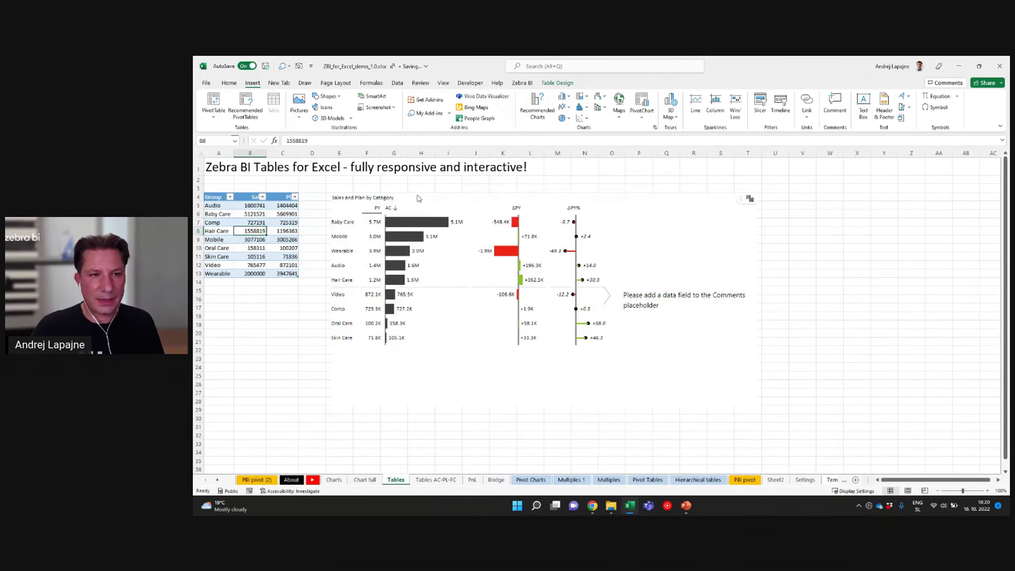
left_click_drag(421, 194, 436, 192)
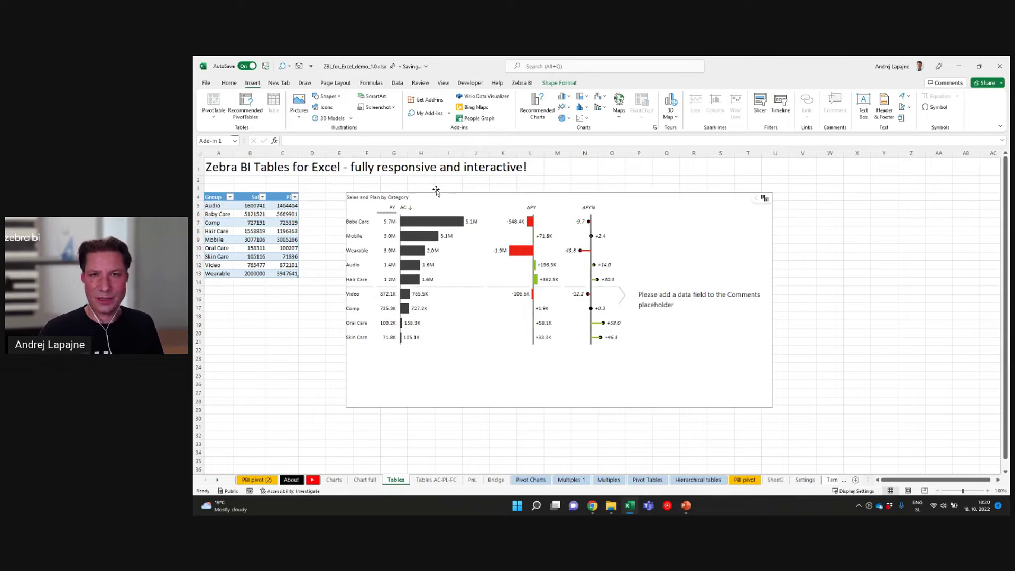
key("Delete")
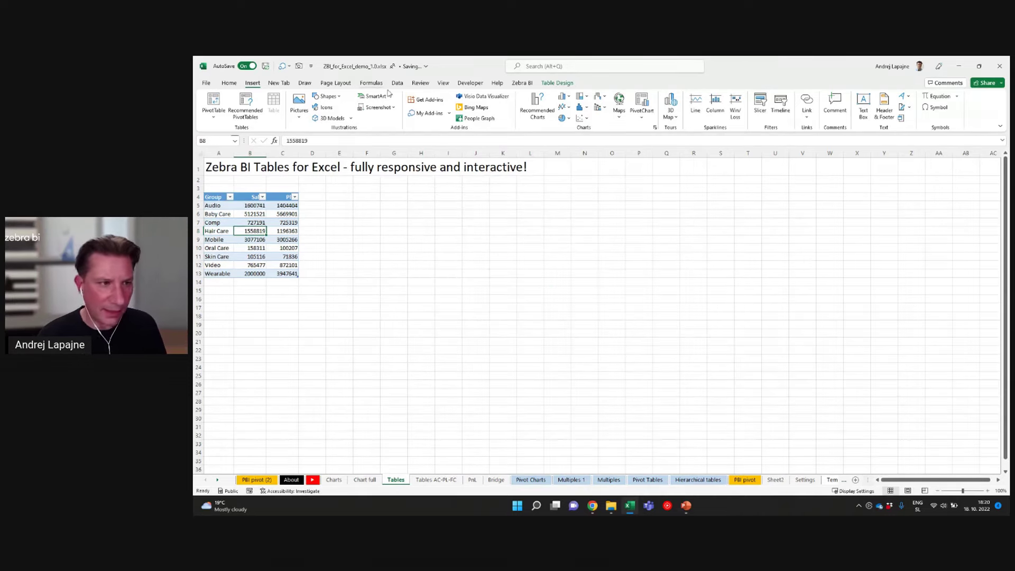
Insert a Zebra BI Tables visual from the product group table, place it beside the data, and continue with the free license
left_click(253, 222)
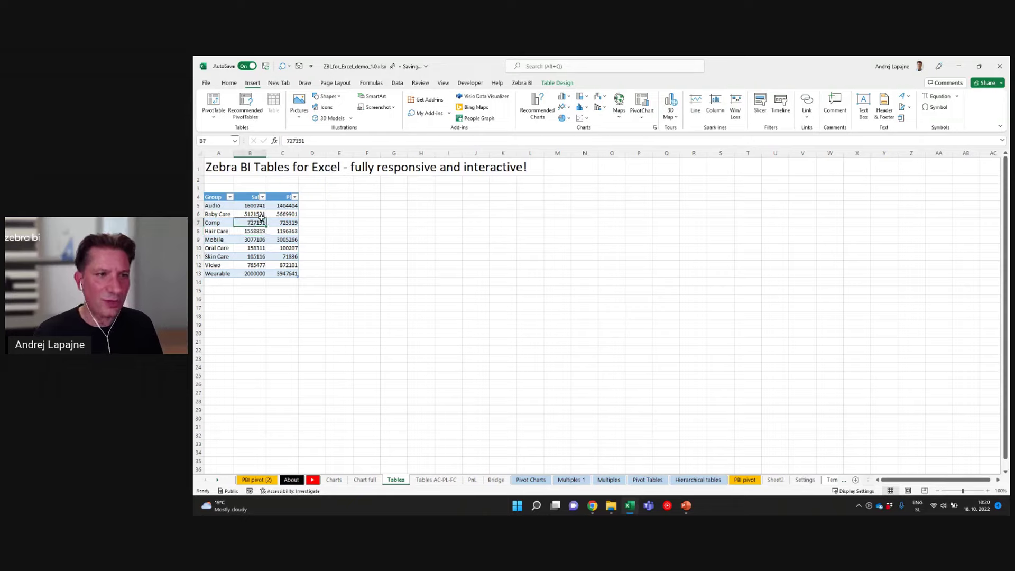
left_click(449, 114)
left_click(461, 163)
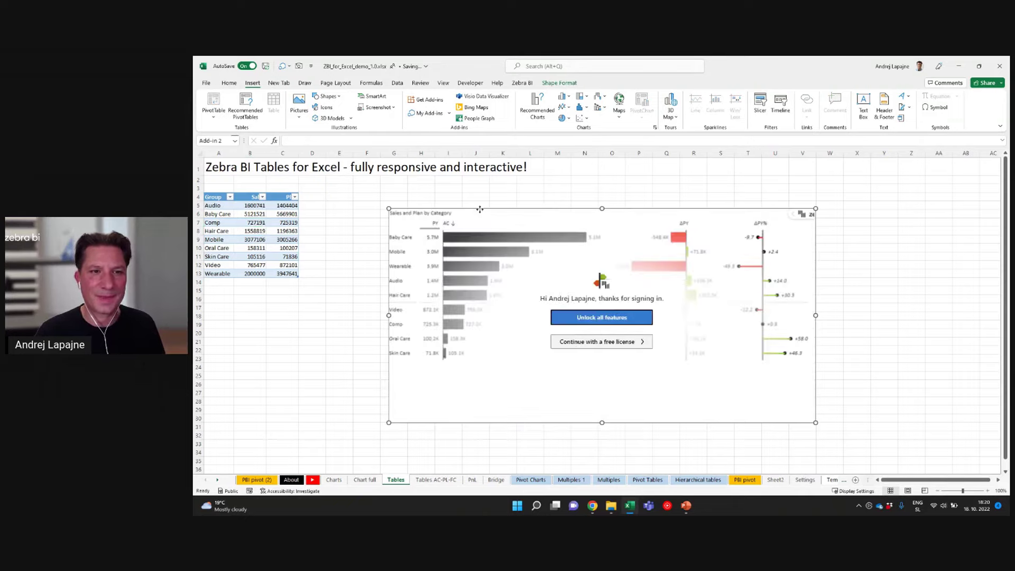
left_click_drag(480, 209, 435, 194)
left_click(549, 326)
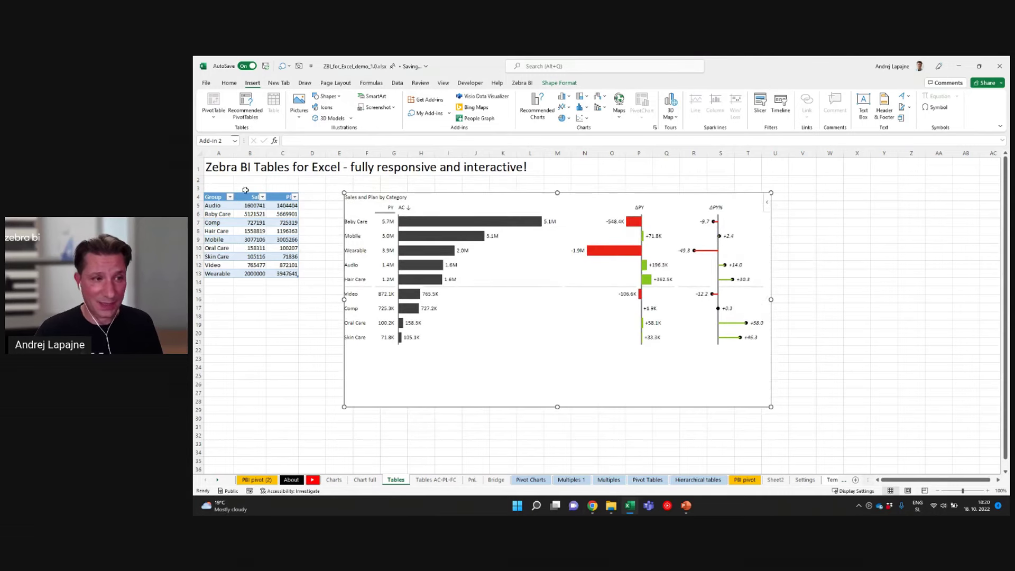
Widen the Group column and move the Zebra BI visual back closer to the data table
left_click_drag(234, 154, 251, 157)
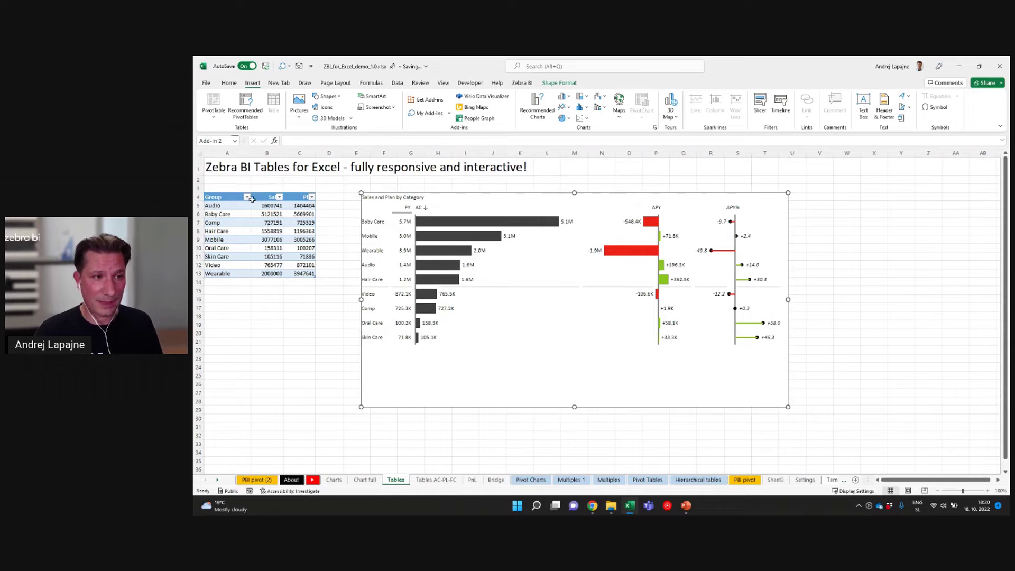
left_click_drag(492, 194, 477, 189)
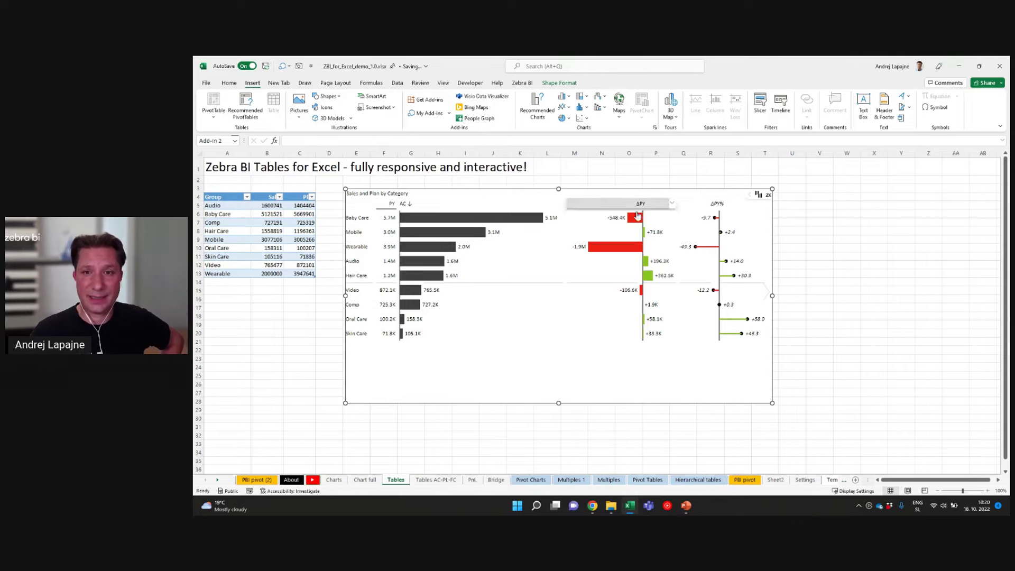
Sort the product group visual by the AC column in ascending order and back to descending order
left_click(272, 214)
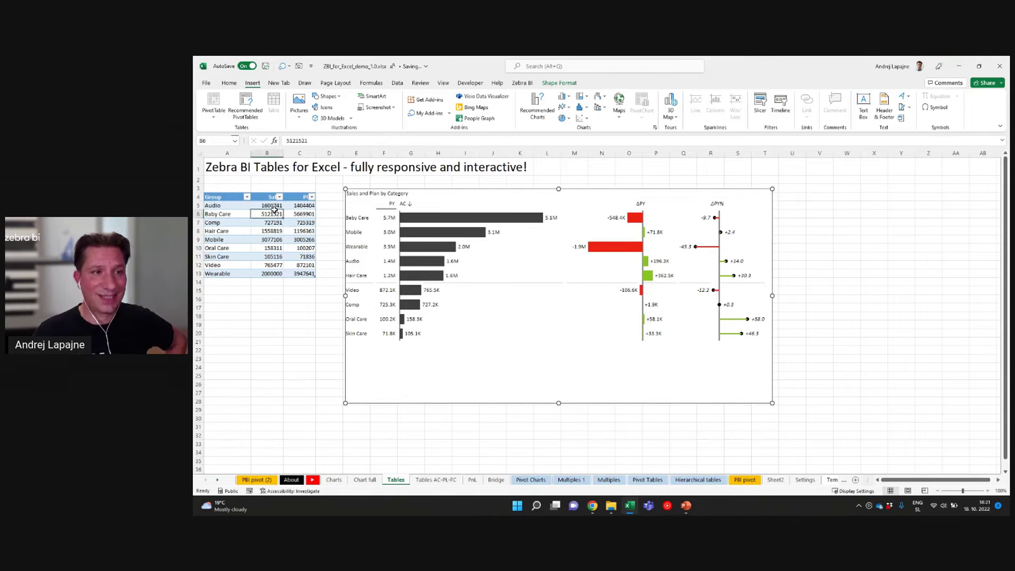
left_click(431, 206)
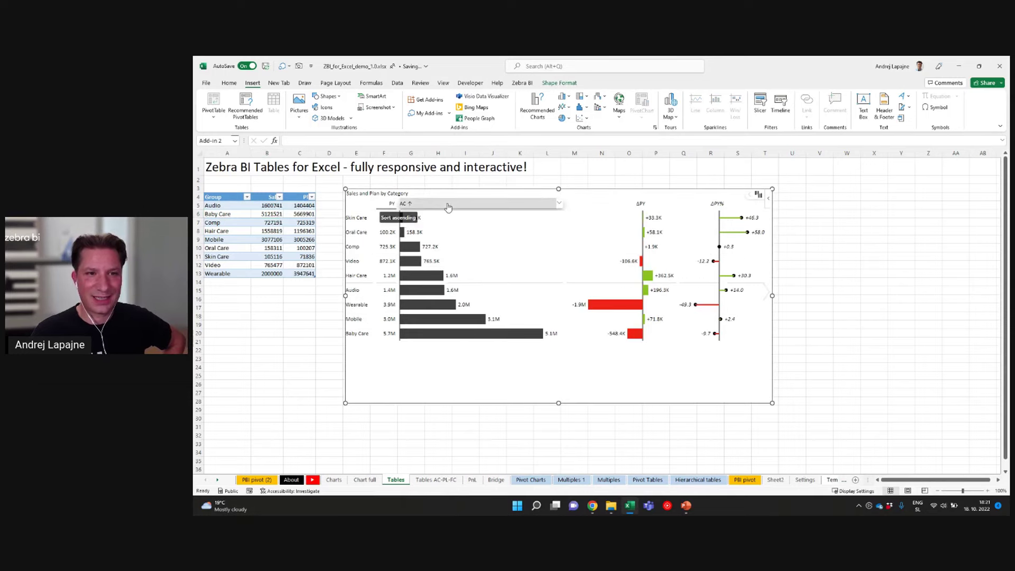
left_click(448, 208)
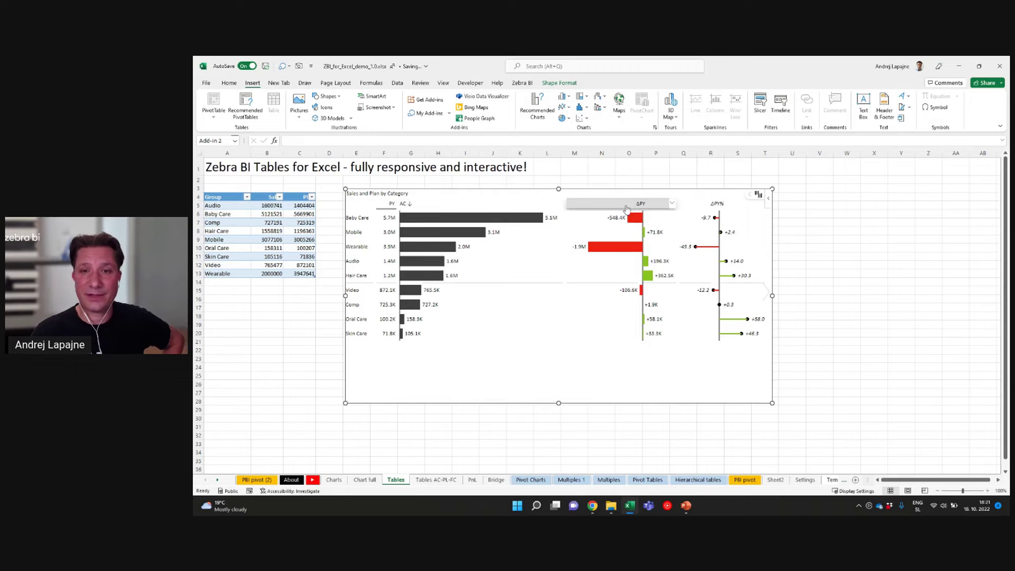
Sort the visual by ΔPY and by ΔPY% in both directions, and return to descending AC order
left_click(628, 208)
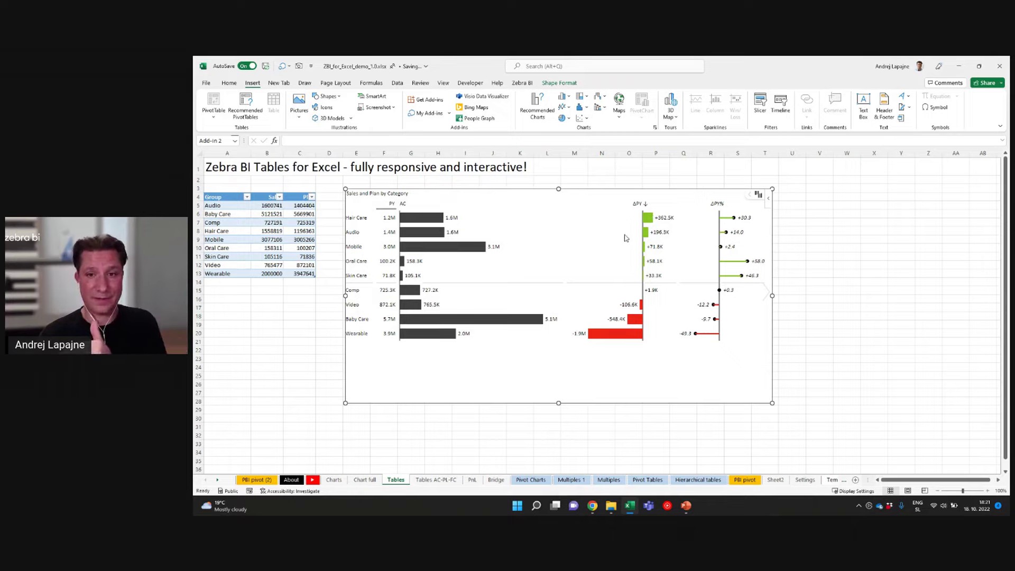
left_click(640, 204)
left_click(725, 205)
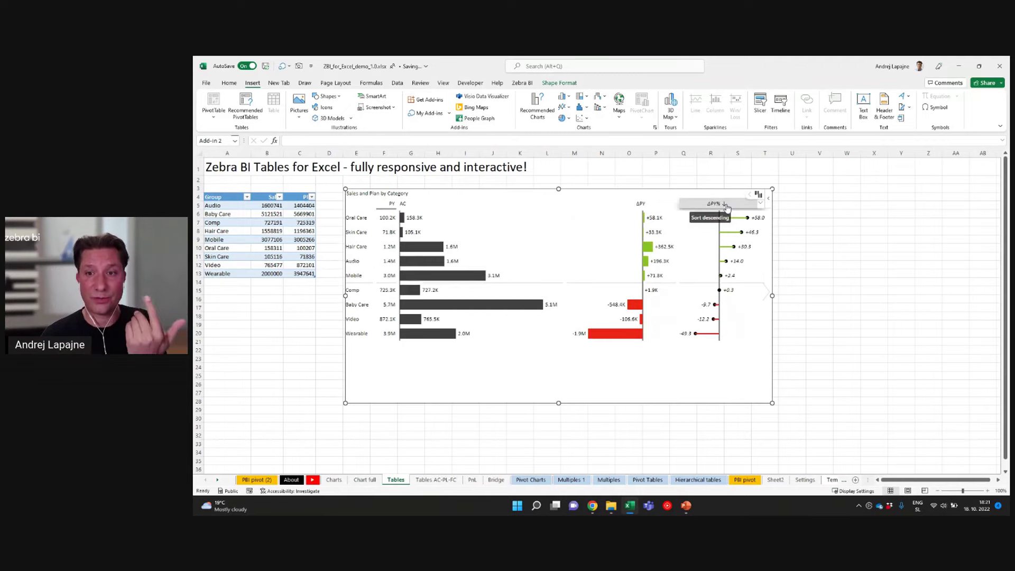
left_click(726, 205)
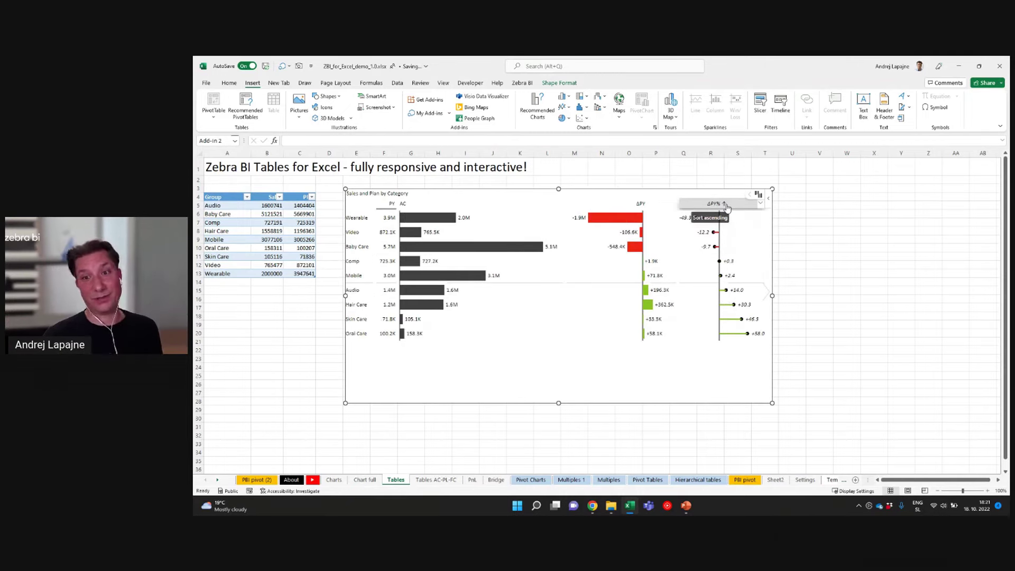
left_click(474, 205)
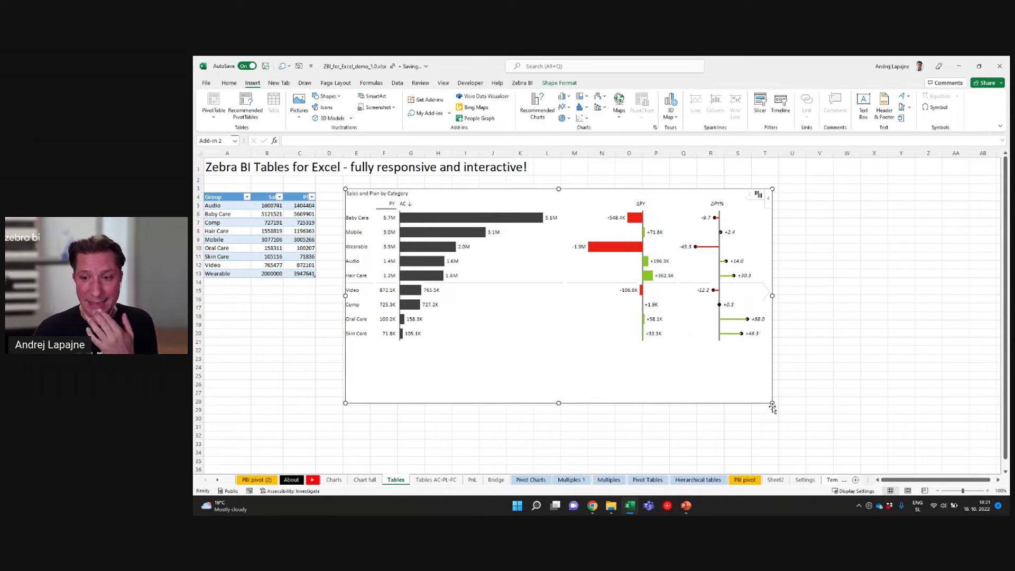
Shrink the visual until its variances stack on the bars, nudge it, and widen it again to about column S
left_click_drag(768, 400, 481, 362)
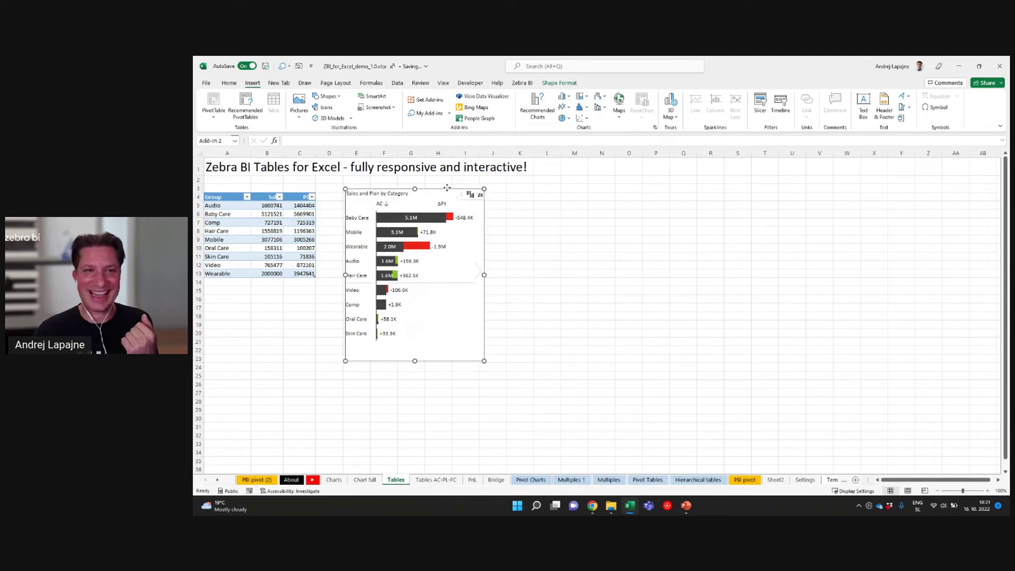
left_click_drag(446, 187, 453, 191)
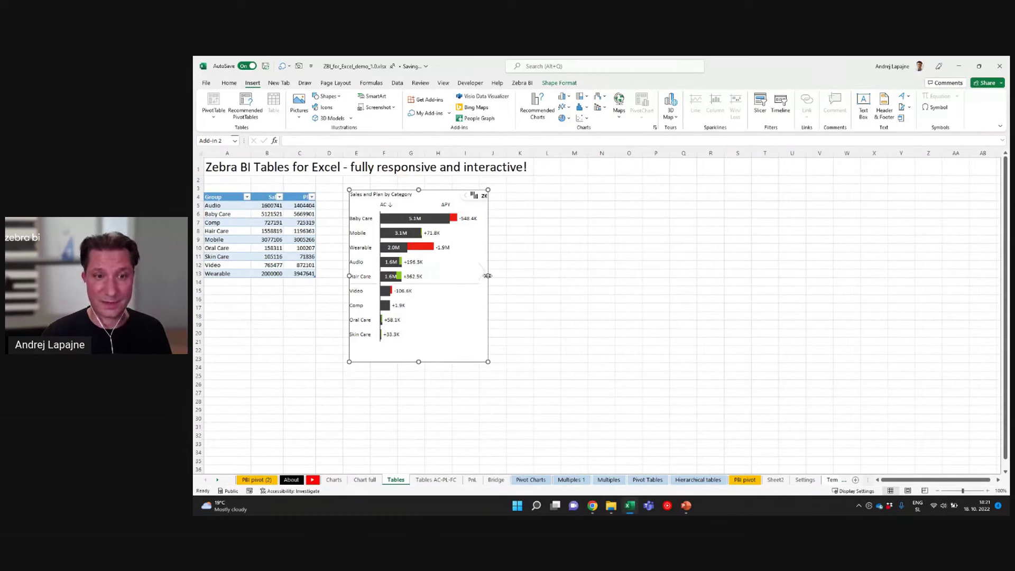
left_click_drag(487, 271, 522, 271)
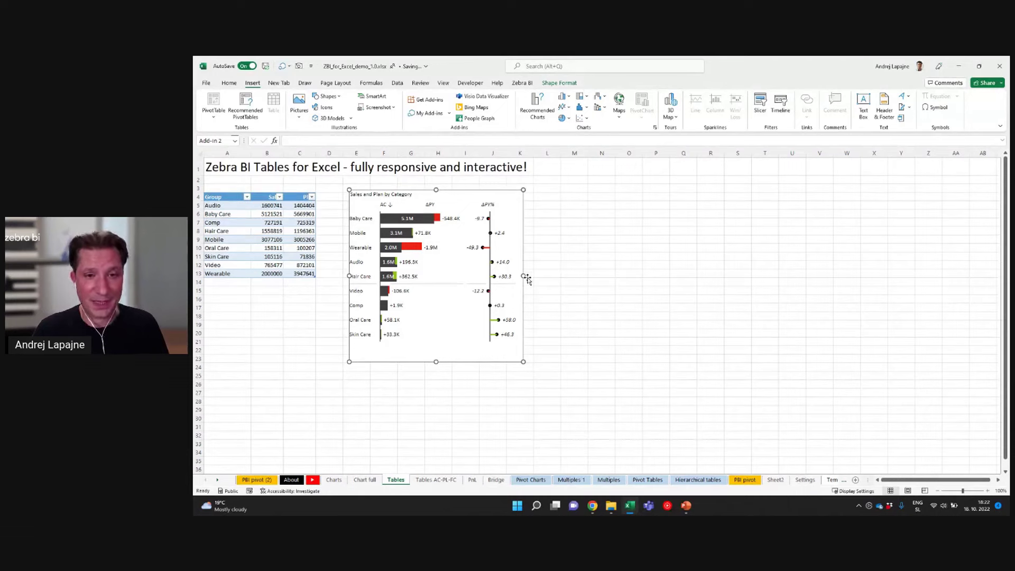
left_click_drag(525, 276, 752, 276)
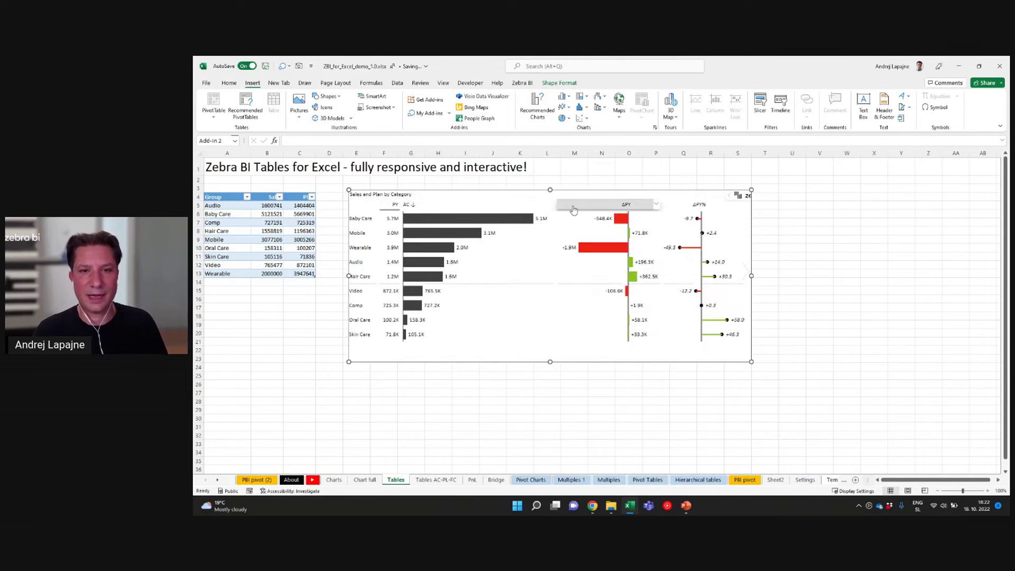
Place the ΔPY% column ahead of ΔPY, and swap the two columns back
left_click_drag(698, 204, 604, 204)
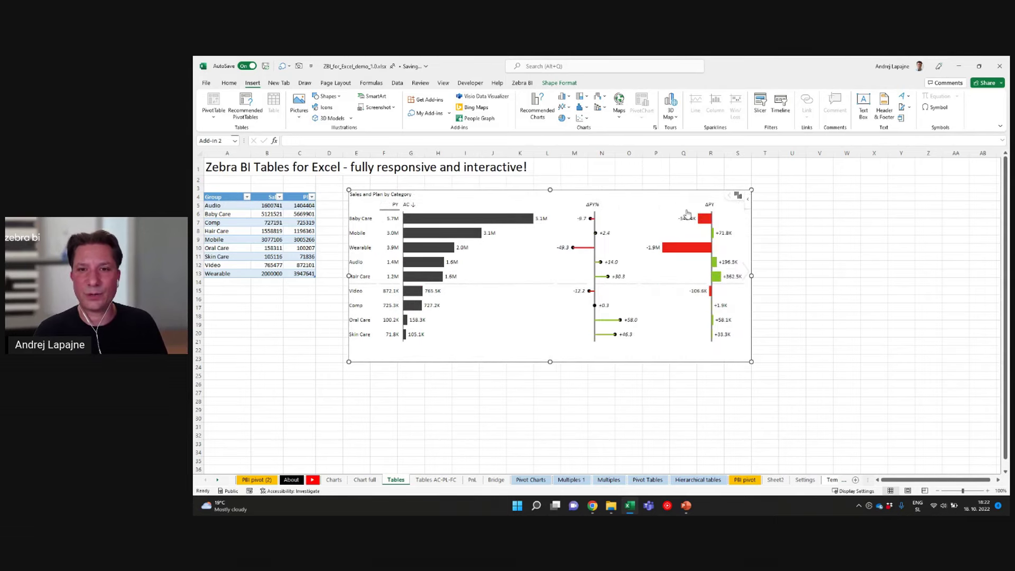
left_click_drag(706, 206, 608, 205)
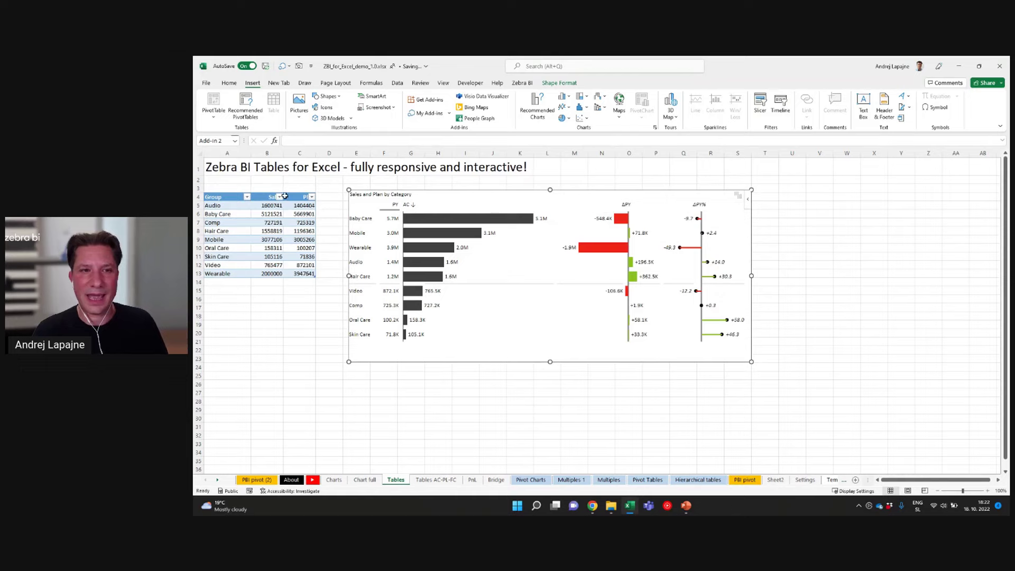
Add a border in a custom colour around the PY column of the visual
left_click(395, 204)
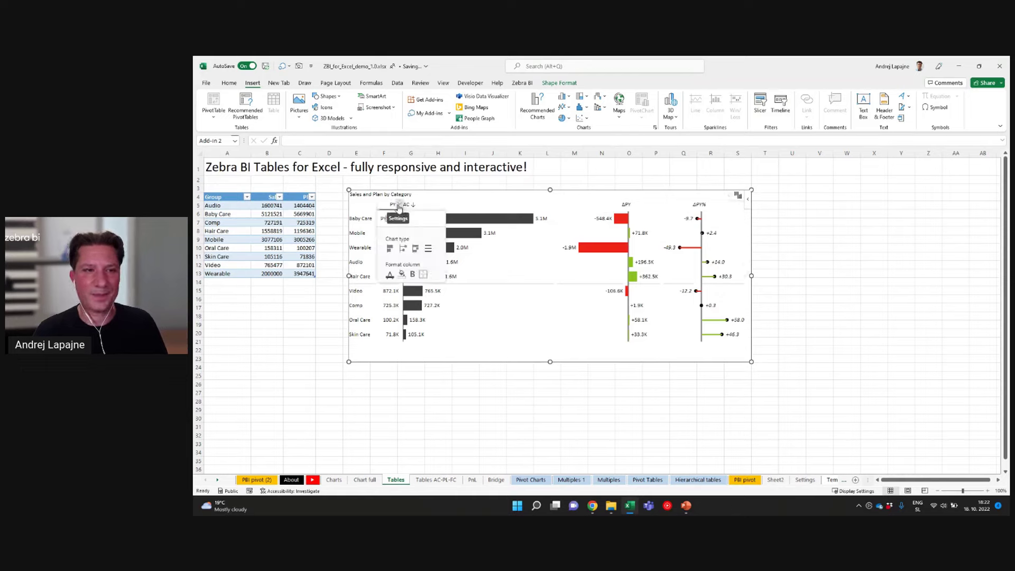
left_click(423, 274)
mouse_move(470, 291)
left_mouse_down()
mouse_move(500, 239)
mouse_move(522, 241)
mouse_move(492, 293)
mouse_move(524, 241)
left_mouse_up()
left_click(504, 317)
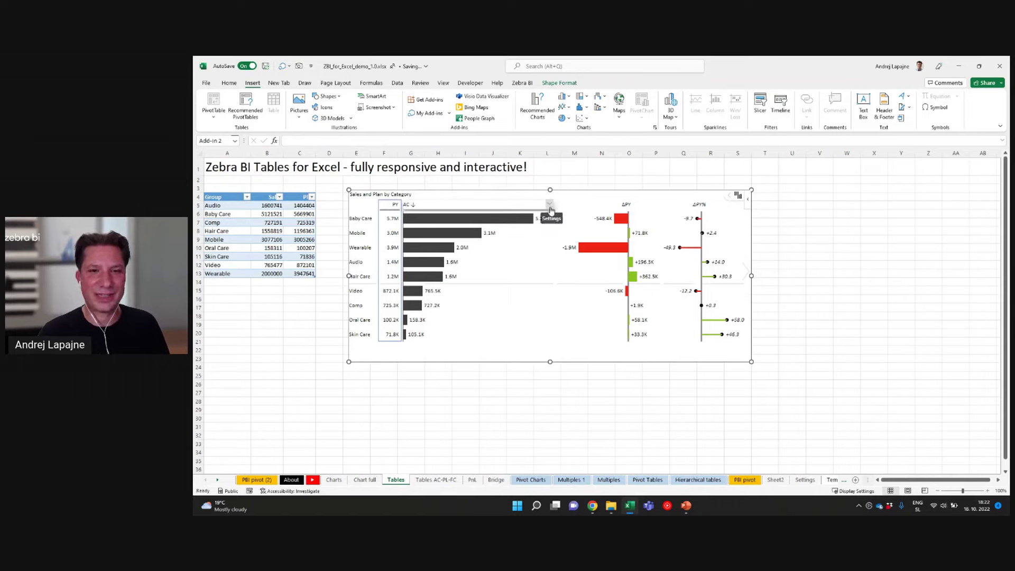
Try the lollipop and waterfall chart types on the AC column, and settle on bars overlapping the PY bars
left_click(550, 210)
left_click(440, 252)
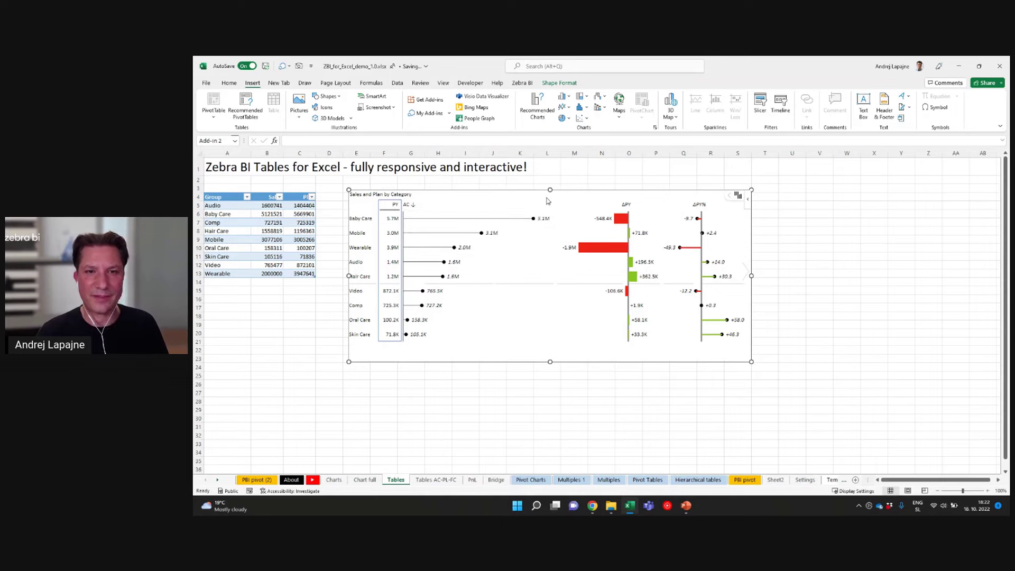
left_click(550, 209)
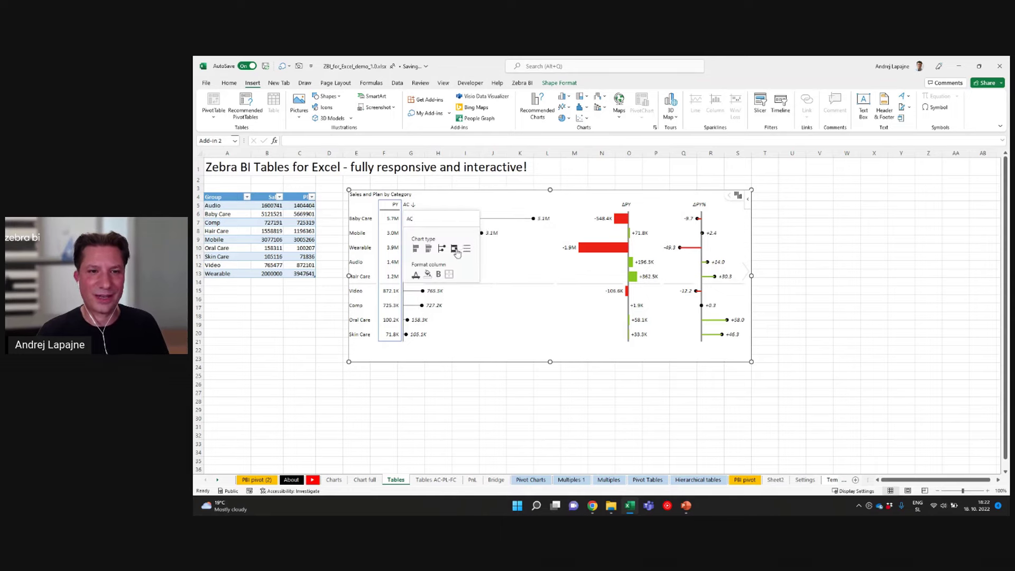
left_click(455, 251)
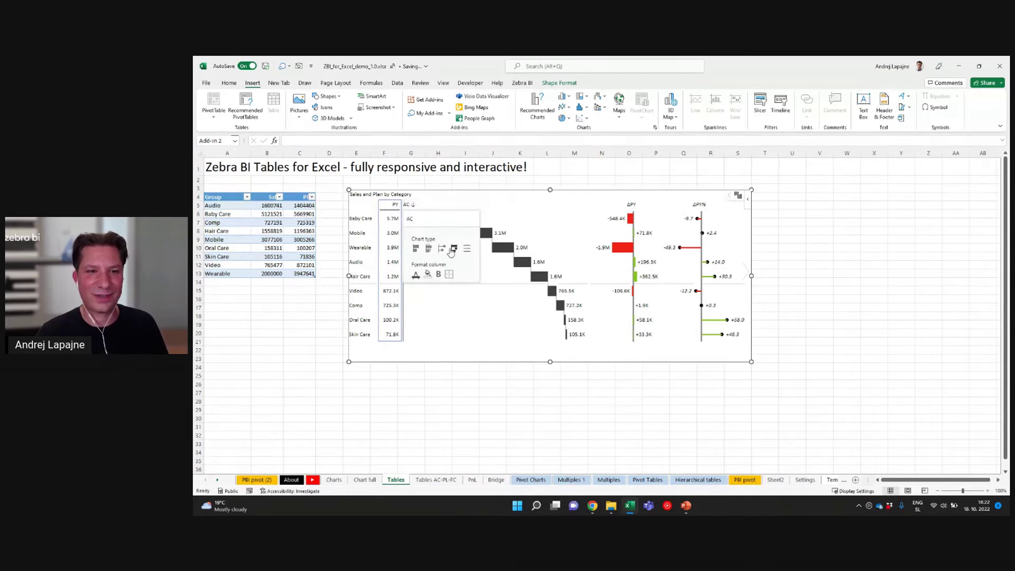
left_click(429, 249)
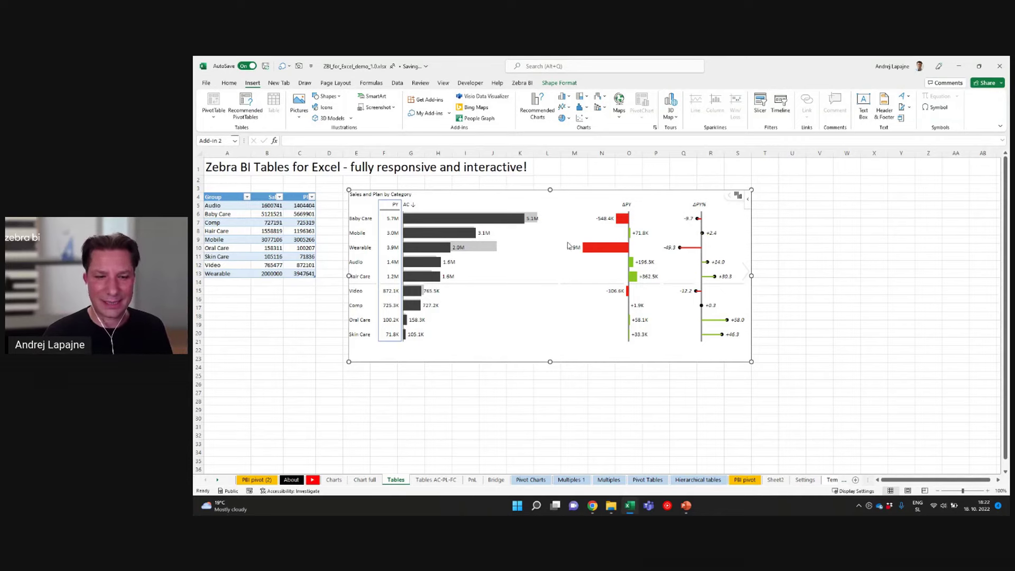
On the Tables AC-PL-FC sheet, look at the Audio and Mobile comment cells and move the visual slightly away from the data table
left_click(441, 482)
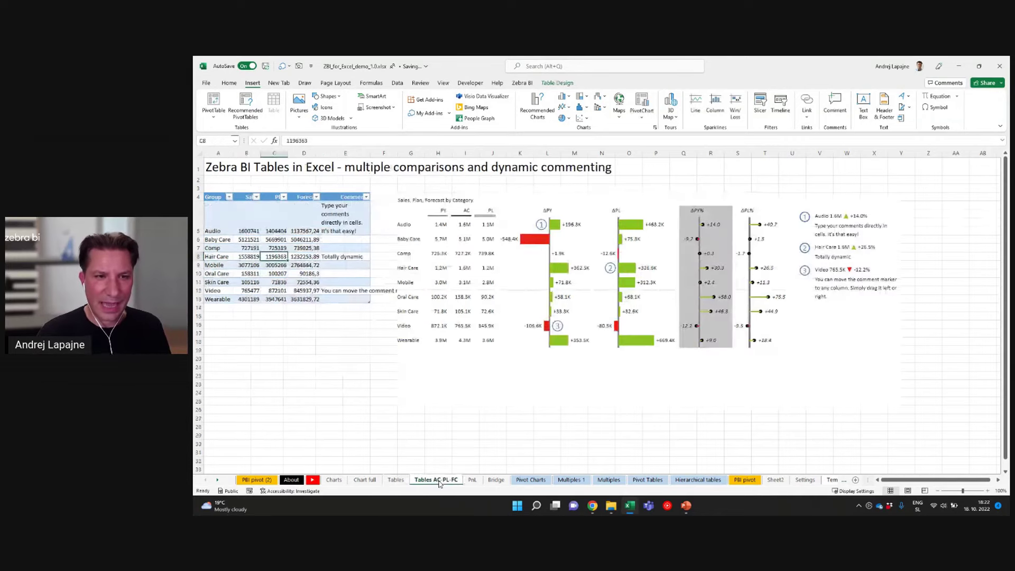
left_click(619, 200)
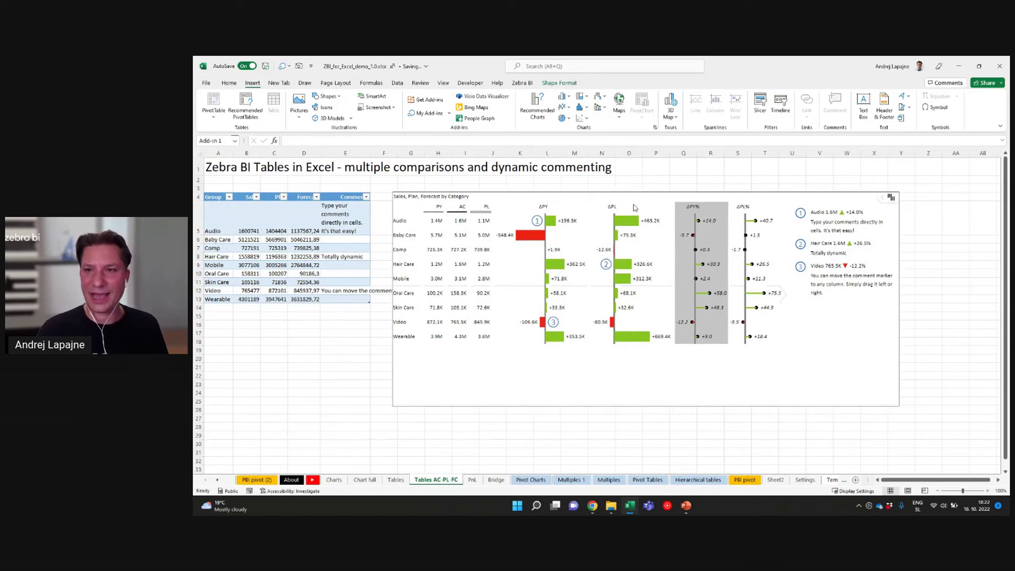
left_click(349, 224)
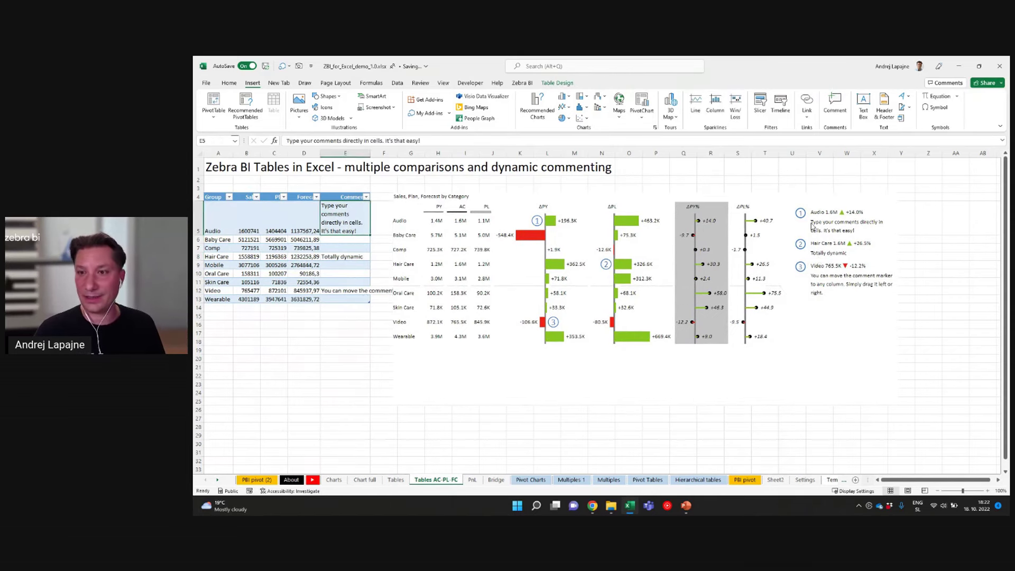
left_click(804, 193)
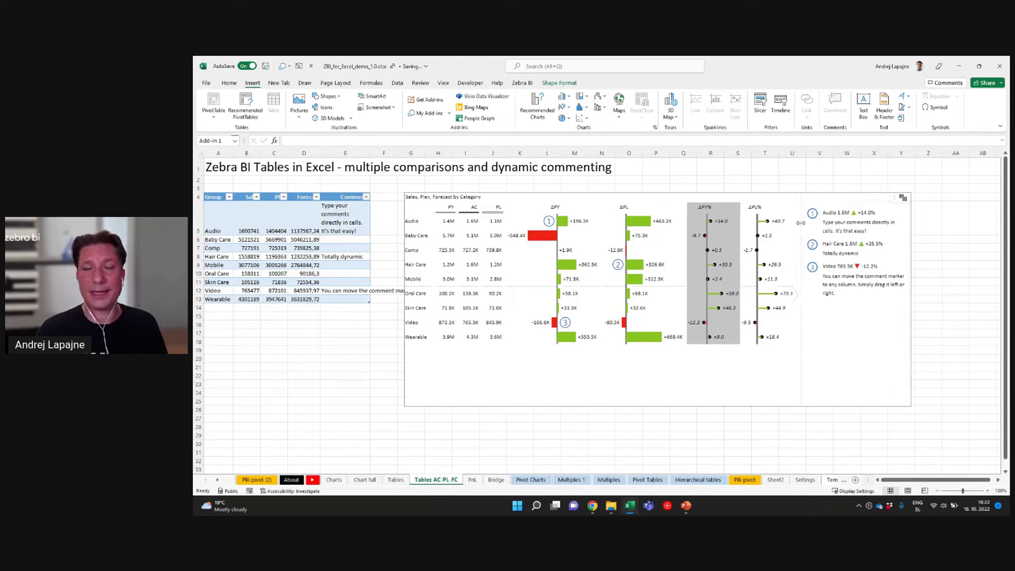
left_click(333, 265)
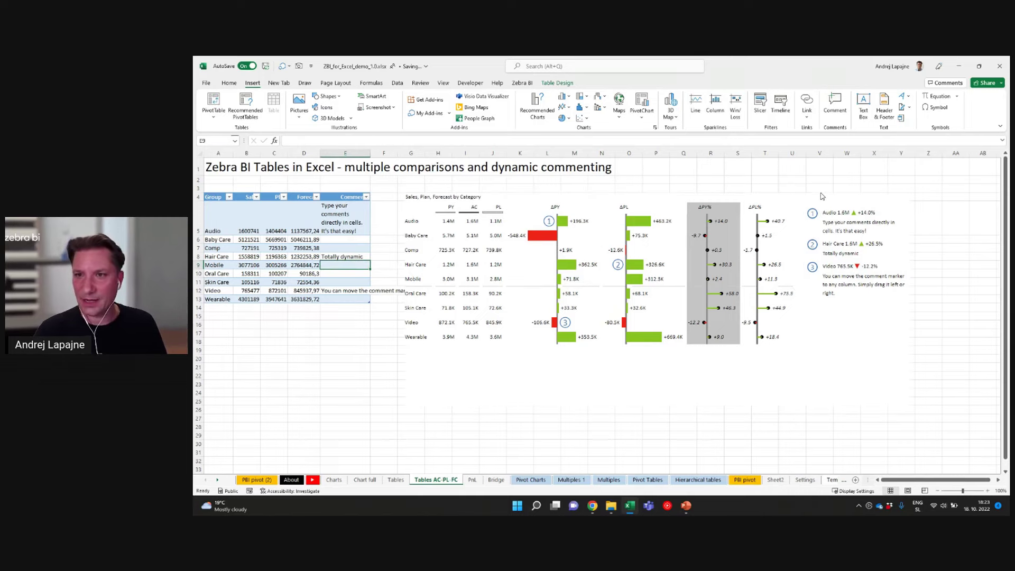
left_click(799, 196)
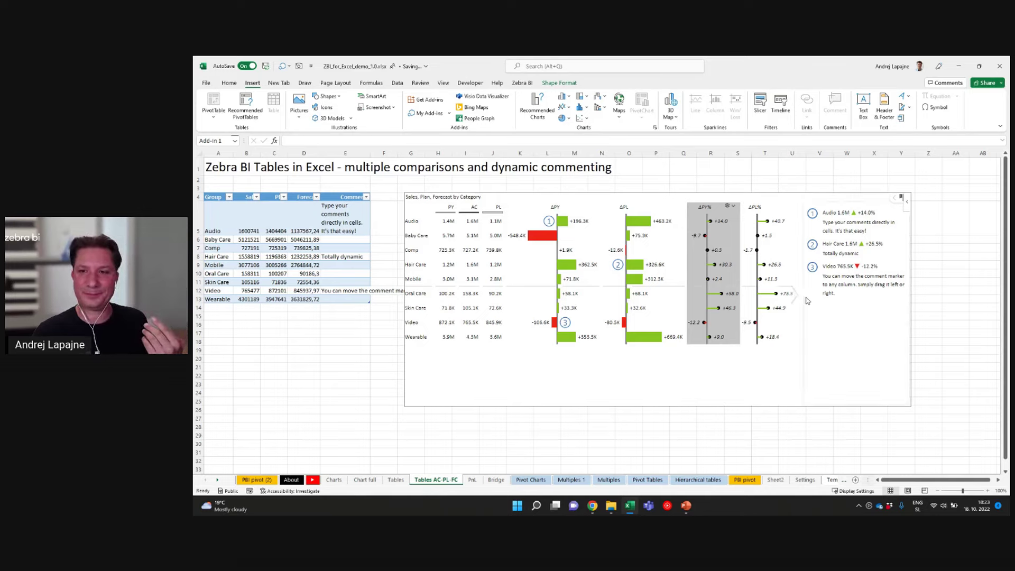
Toggle the visual twice between its chart layout and the numbers-only table layout, ending on the chart layout
left_click(772, 294)
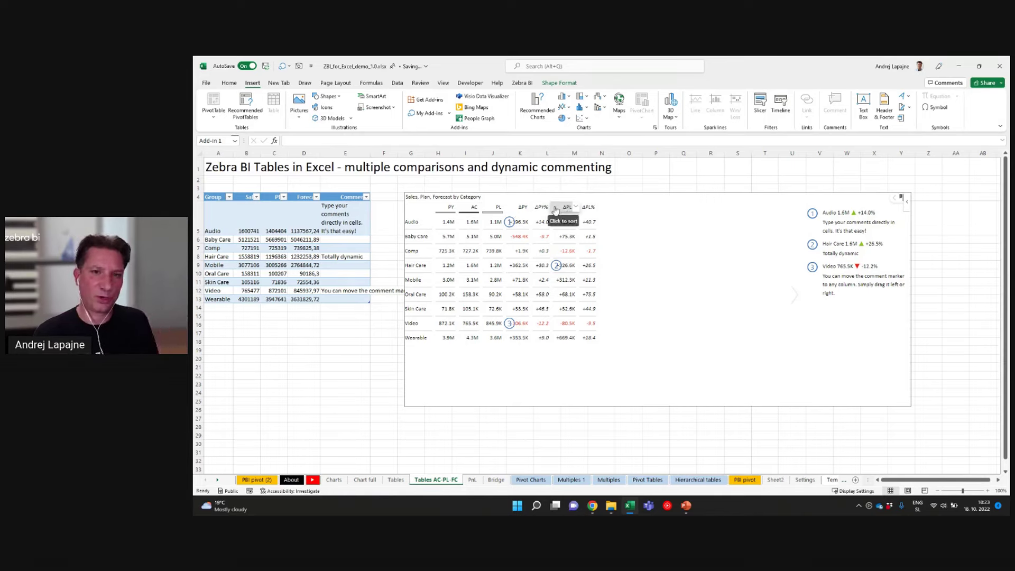
left_click(793, 295)
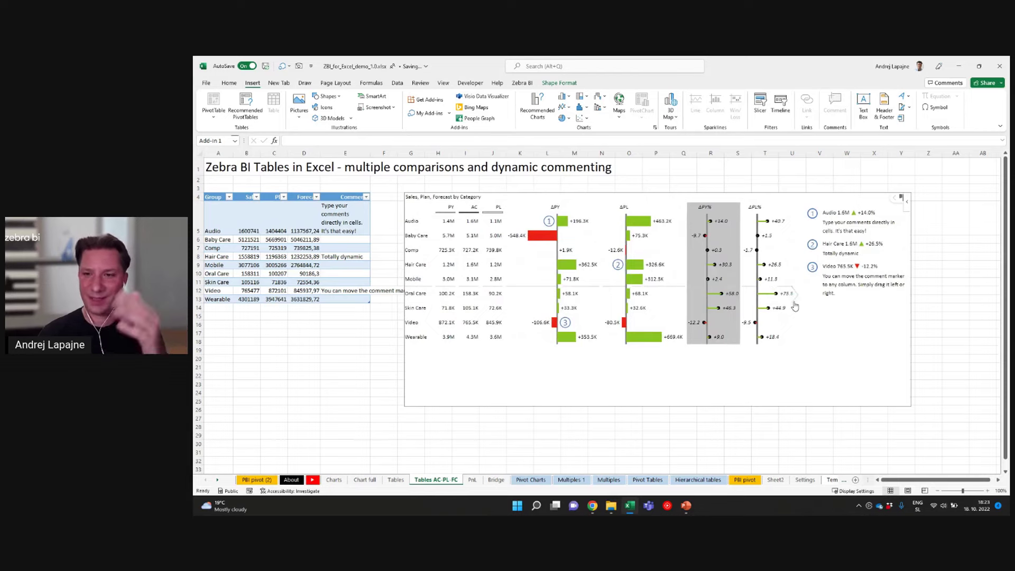
left_click(797, 299)
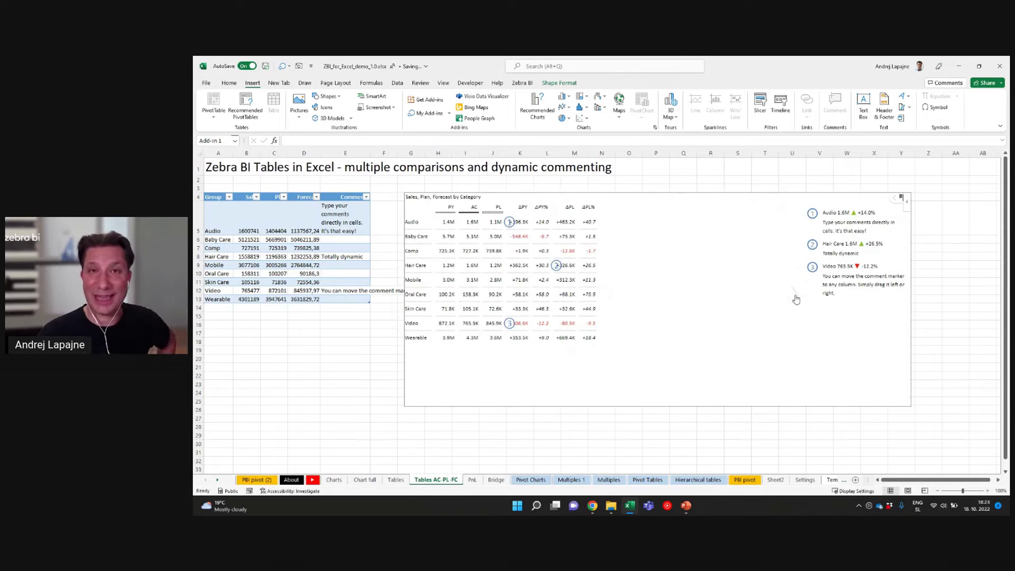
left_click(795, 299)
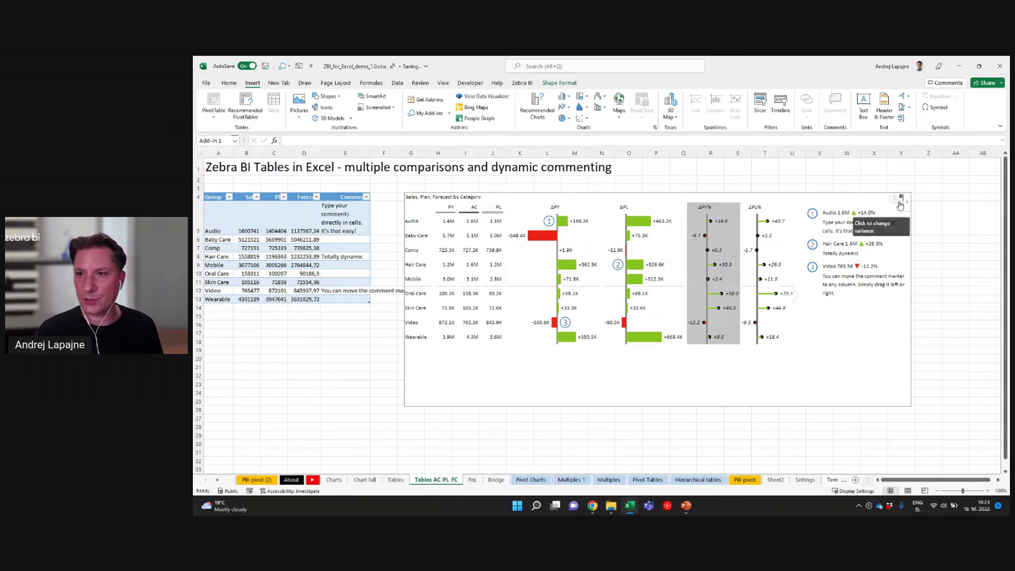
In the visual settings, assign the Forecast column to Forecast and the Plan column to Plan, and apply the mapping
mouse_move(897, 204)
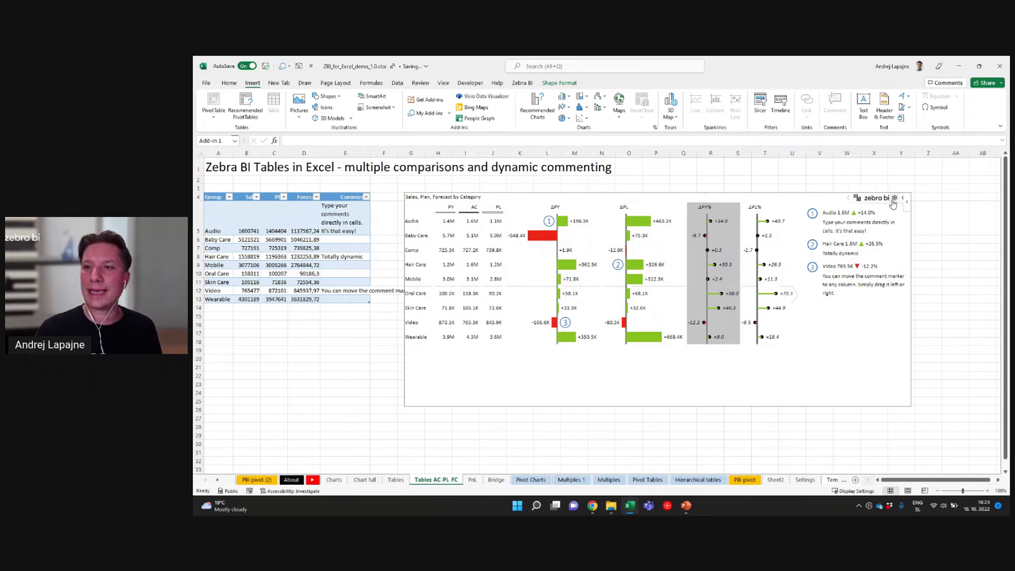
left_click(895, 198)
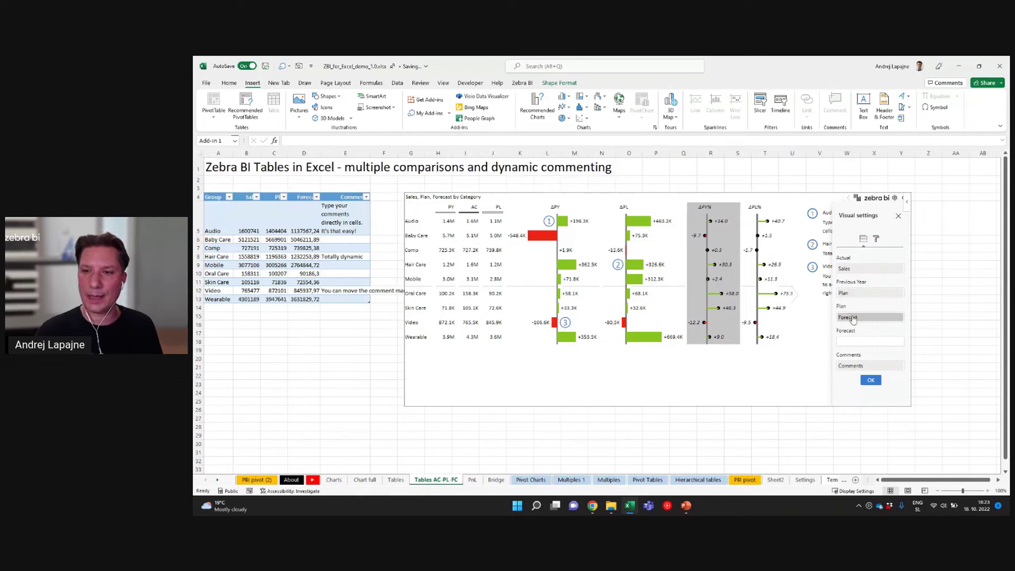
left_click_drag(853, 318, 853, 340)
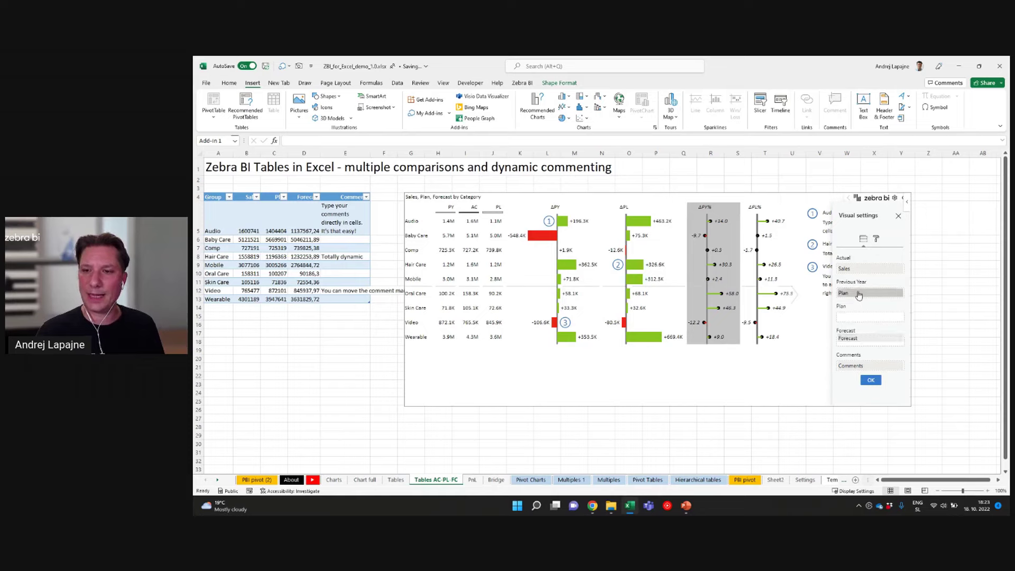
left_click_drag(859, 295, 868, 323)
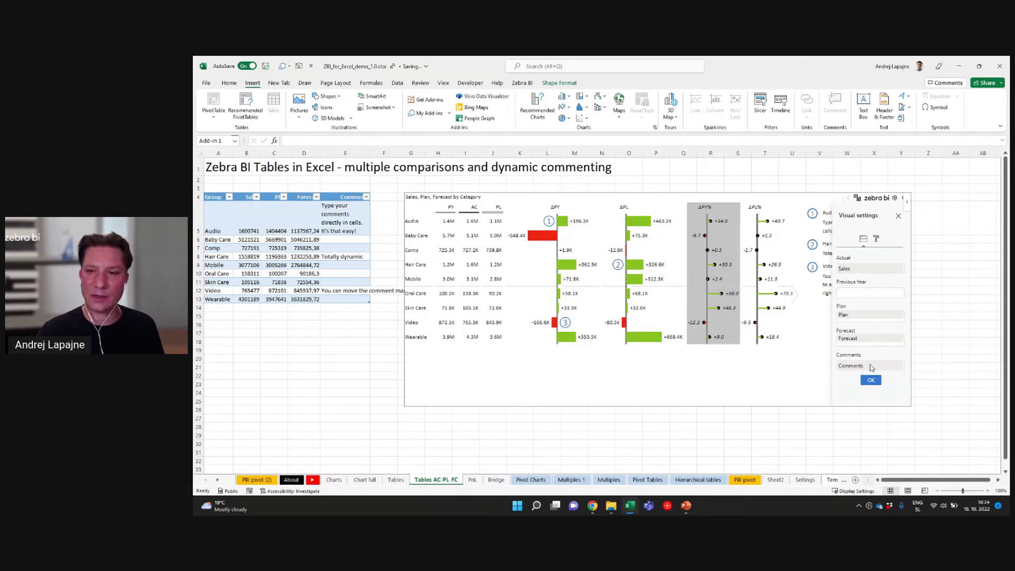
left_click(871, 380)
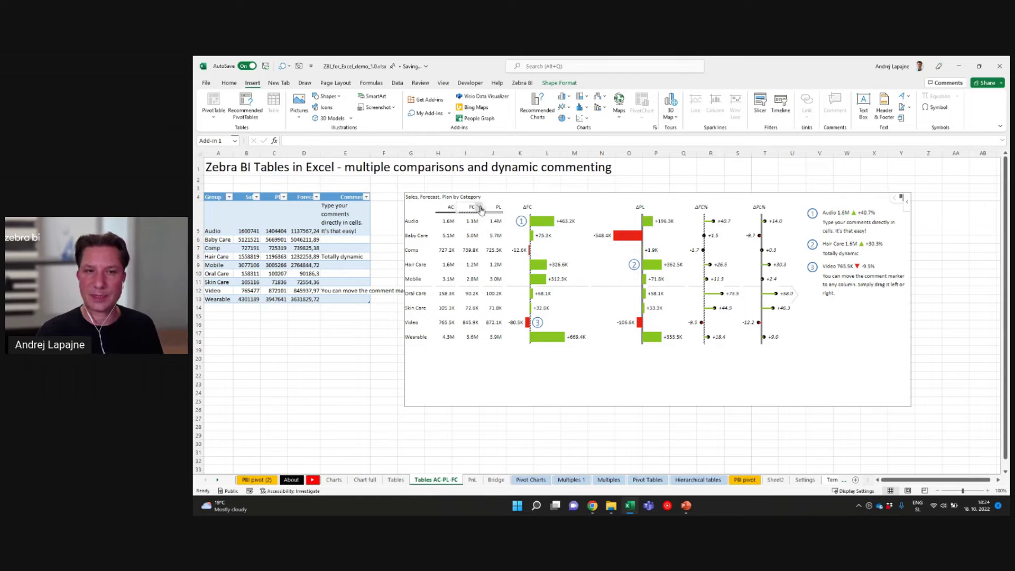
Change the FC column's chart type to a waterfall chart
left_click(481, 209)
left_click(492, 253)
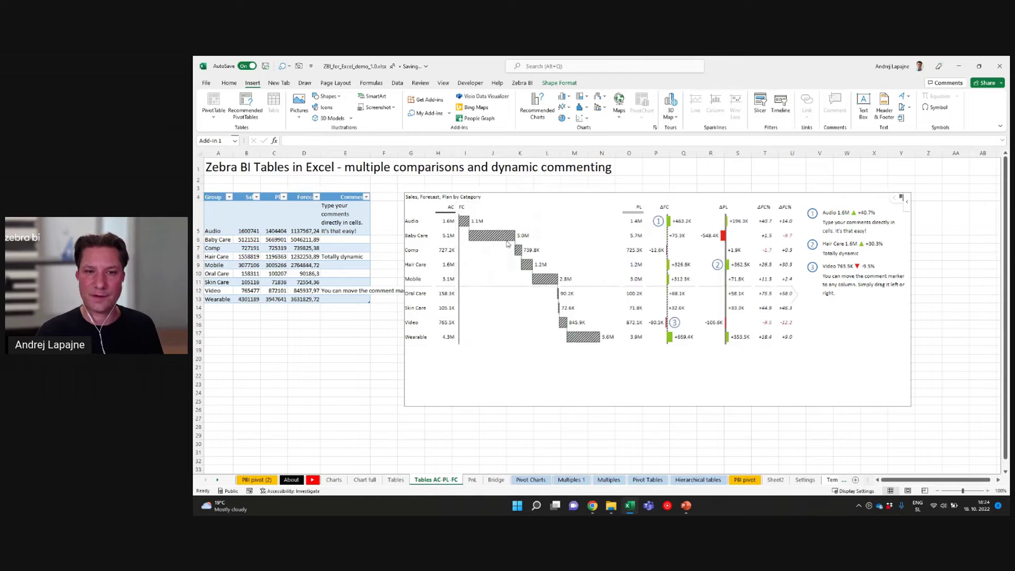
Change the FC column's chart type to a bar chart and sort the table by FC in descending order
left_click(615, 209)
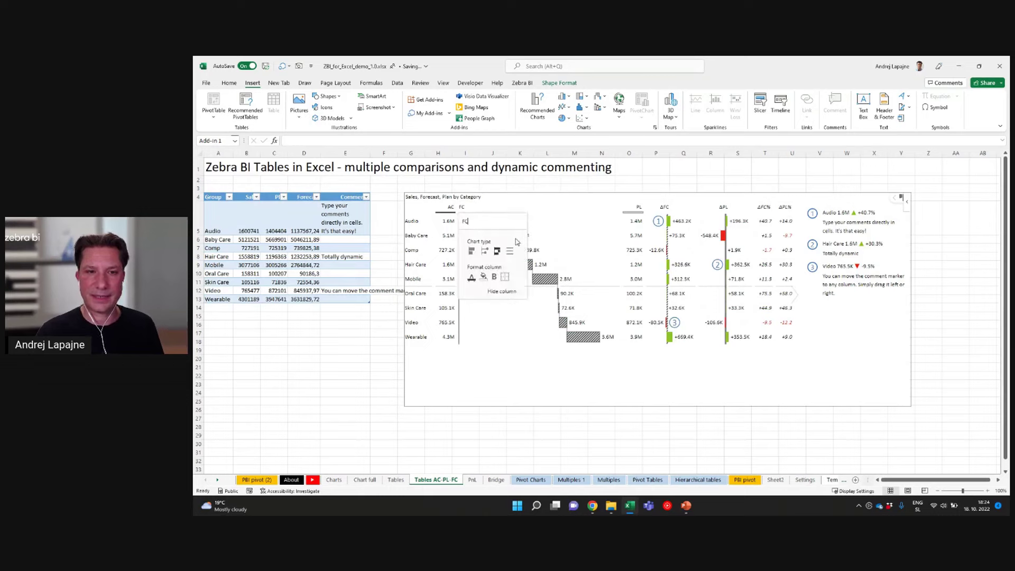
left_click(471, 250)
left_click(509, 210)
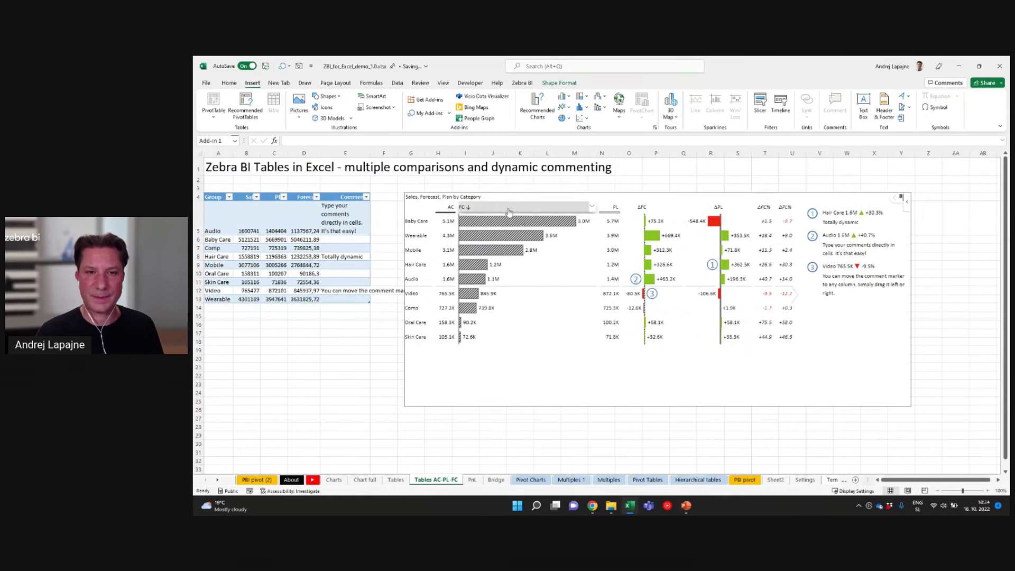
Change the AC column's chart type to a bar chart and shift the visual slightly up and to the left
left_click(457, 209)
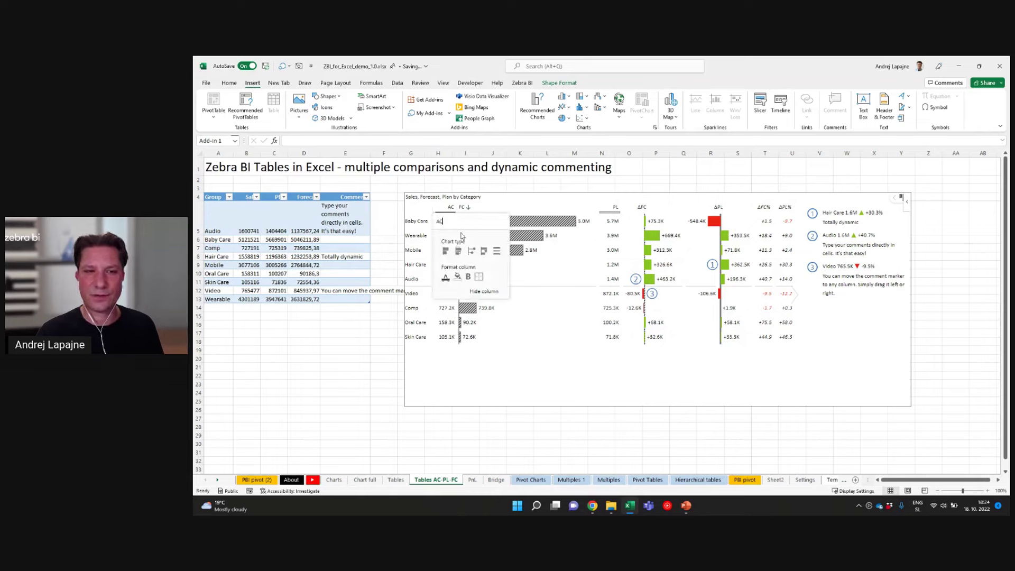
left_click(447, 251)
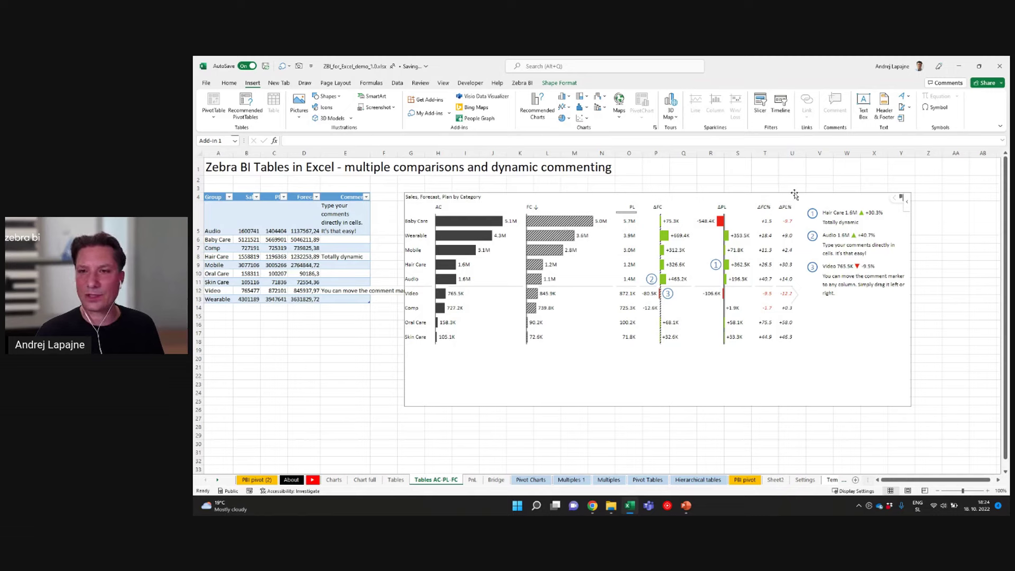
left_click_drag(795, 194, 792, 189)
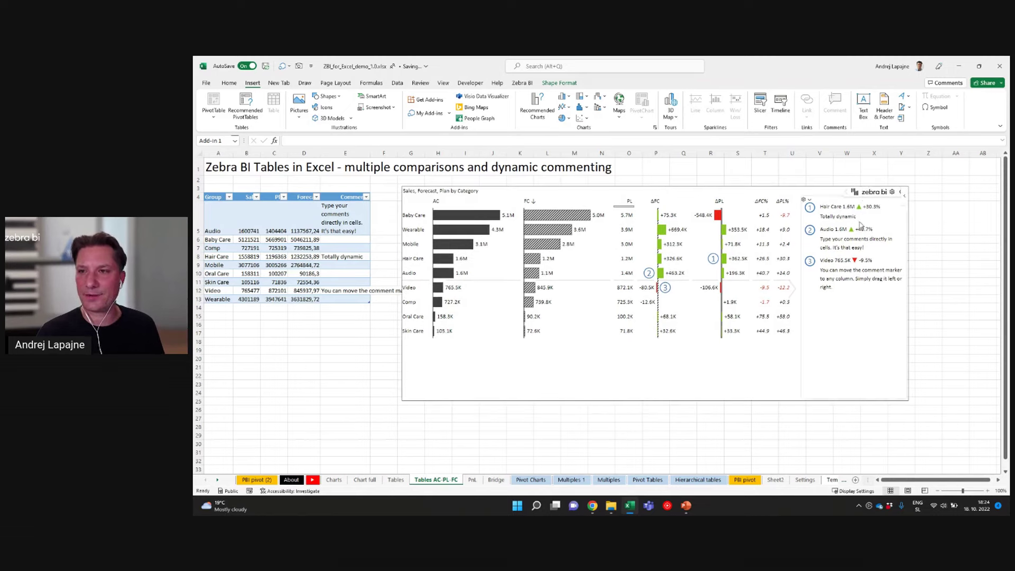
Open the visual's formatting settings and switch the Show grand total option on and back off
left_click(891, 191)
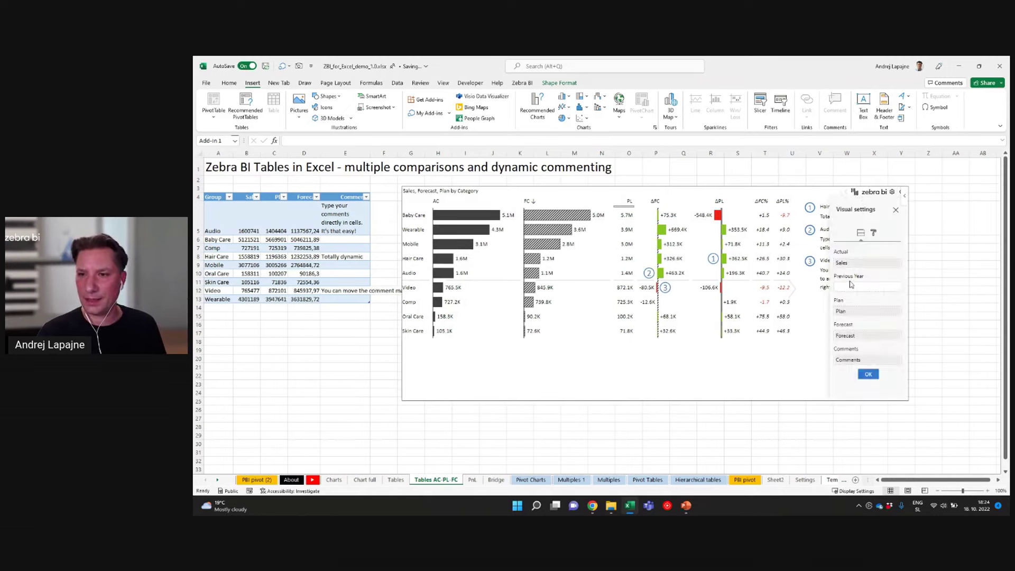
left_click(873, 233)
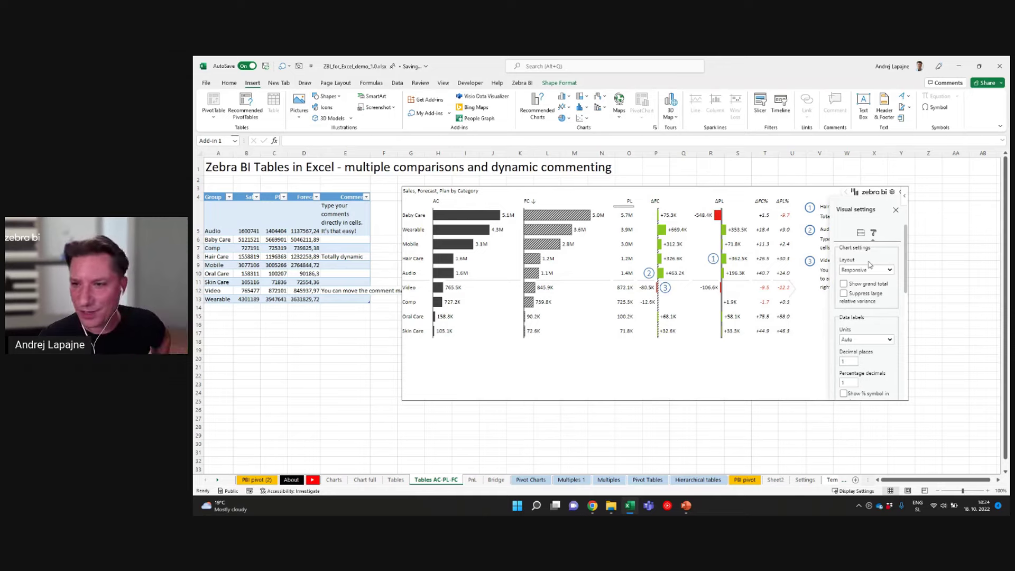
left_click(879, 285)
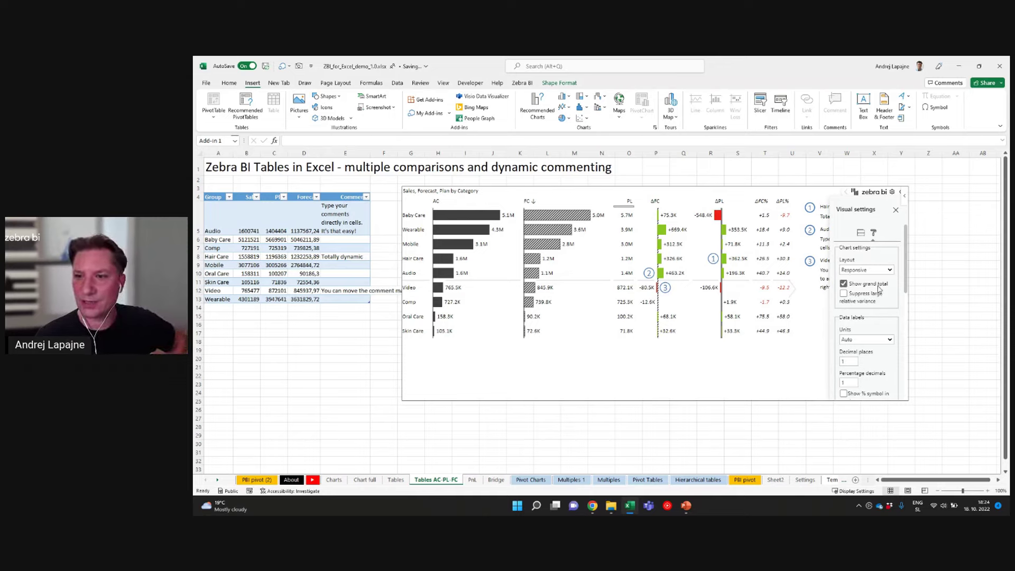
left_click_drag(877, 285, 878, 292)
left_click(844, 284)
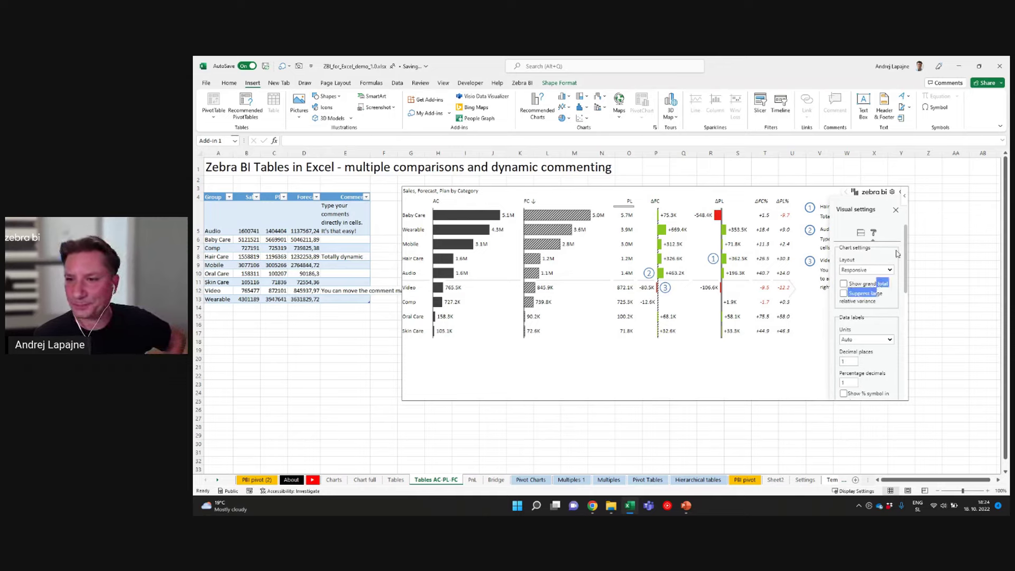
double_click(901, 248)
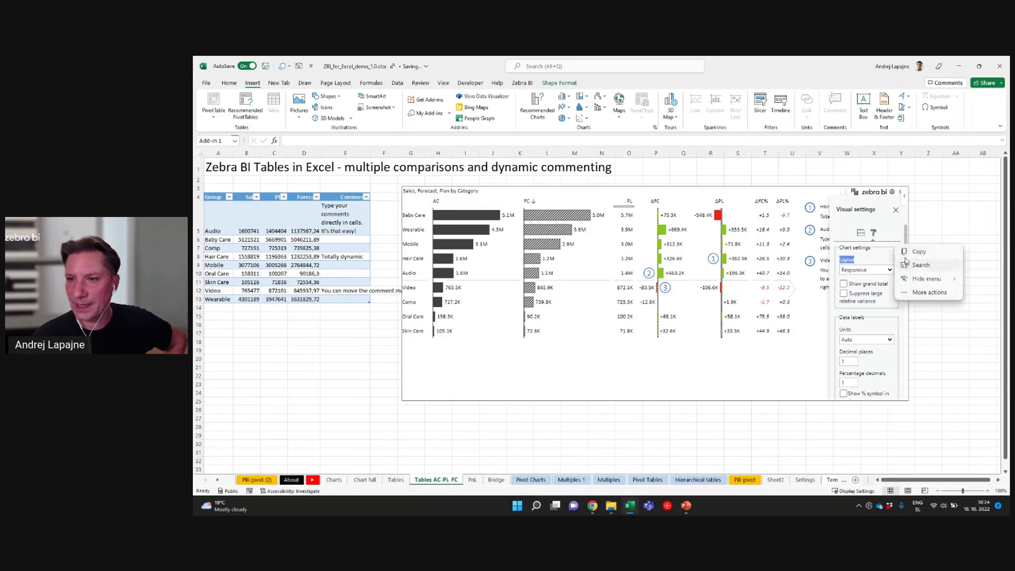
left_click(905, 232)
Review the data label, text size and font options, and set the visual's design style to Custom
scroll(908, 243, "down", 4)
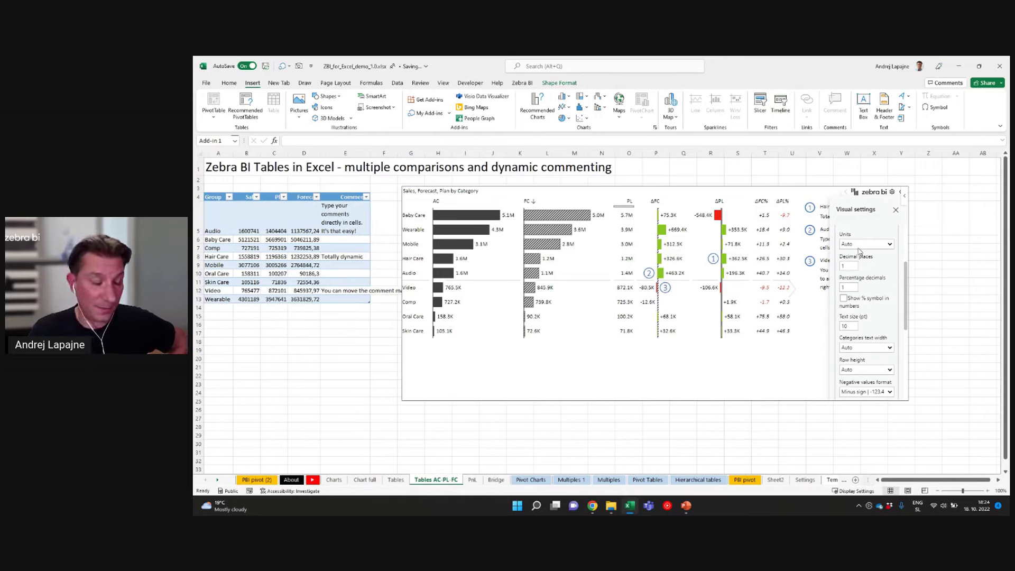
scroll(879, 308, "down", 1)
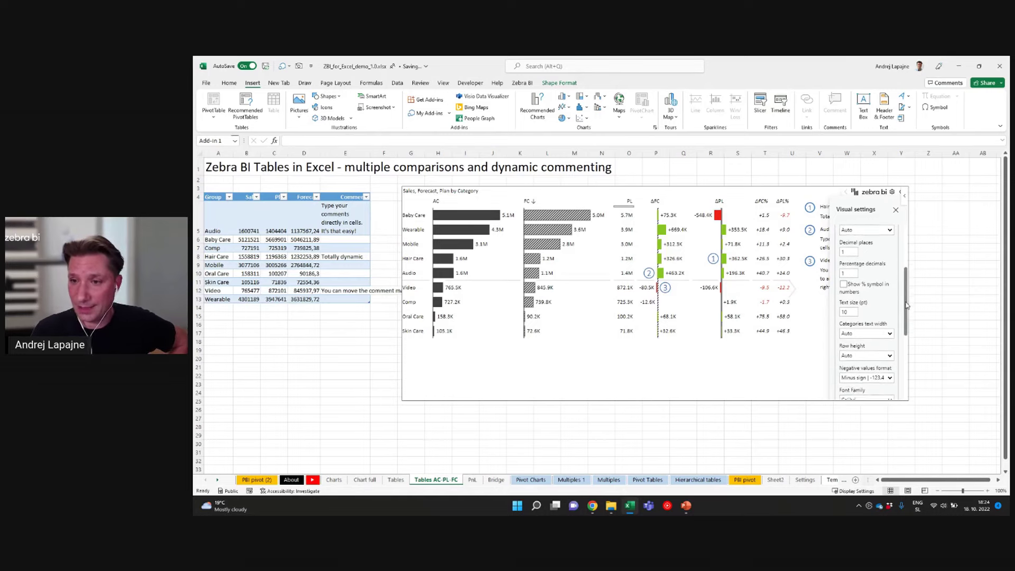
left_click(855, 296)
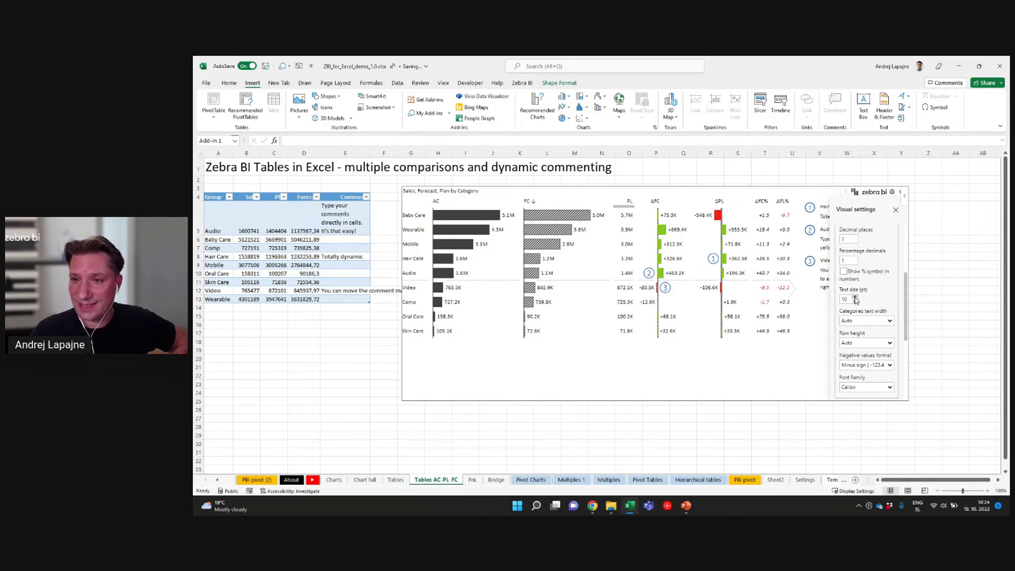
left_click_drag(904, 298, 894, 366)
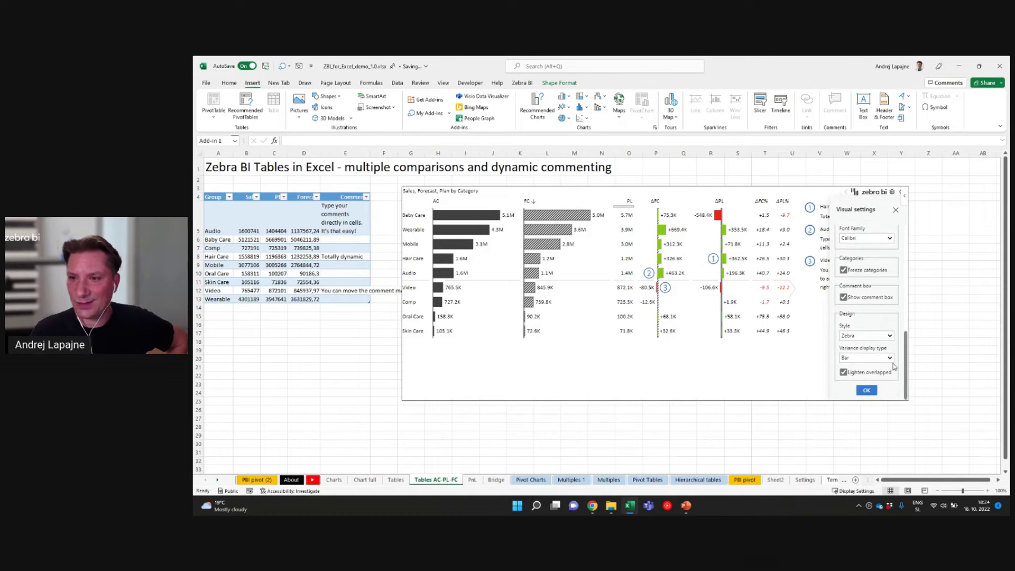
left_click(891, 338)
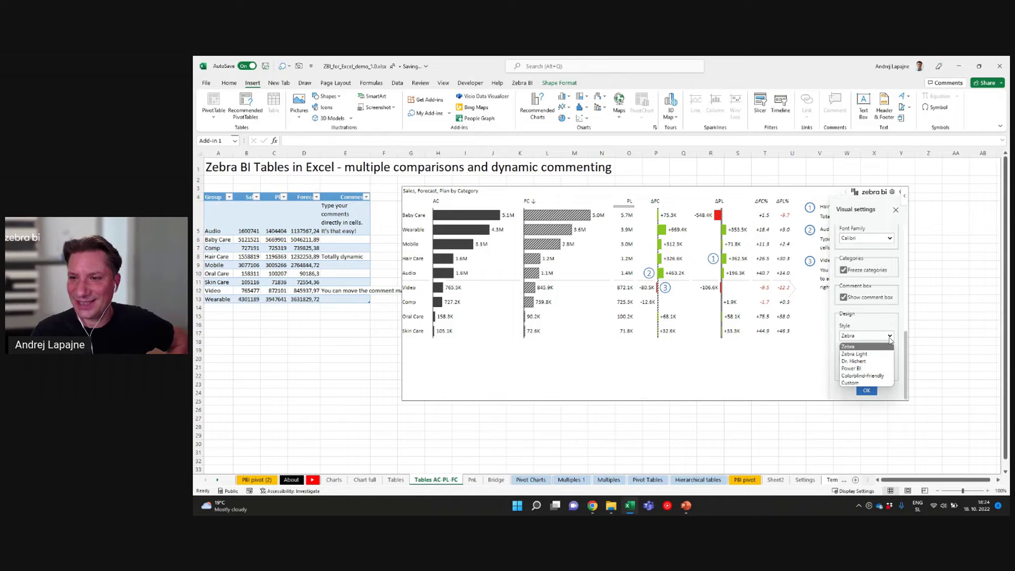
left_click(873, 382)
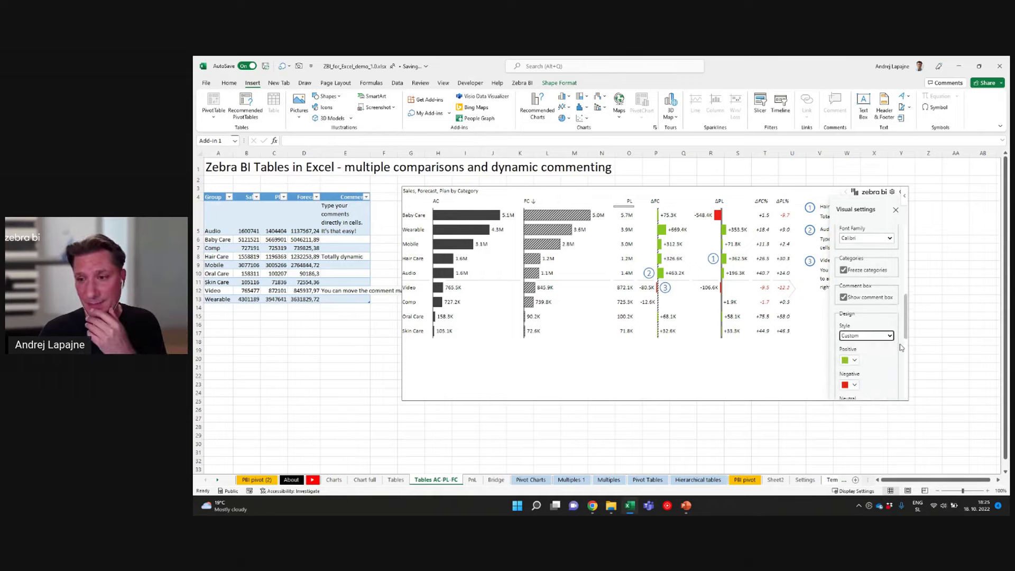
Set the custom style's Positive color to light turquoise and apply the visual settings
left_click_drag(904, 319, 904, 330)
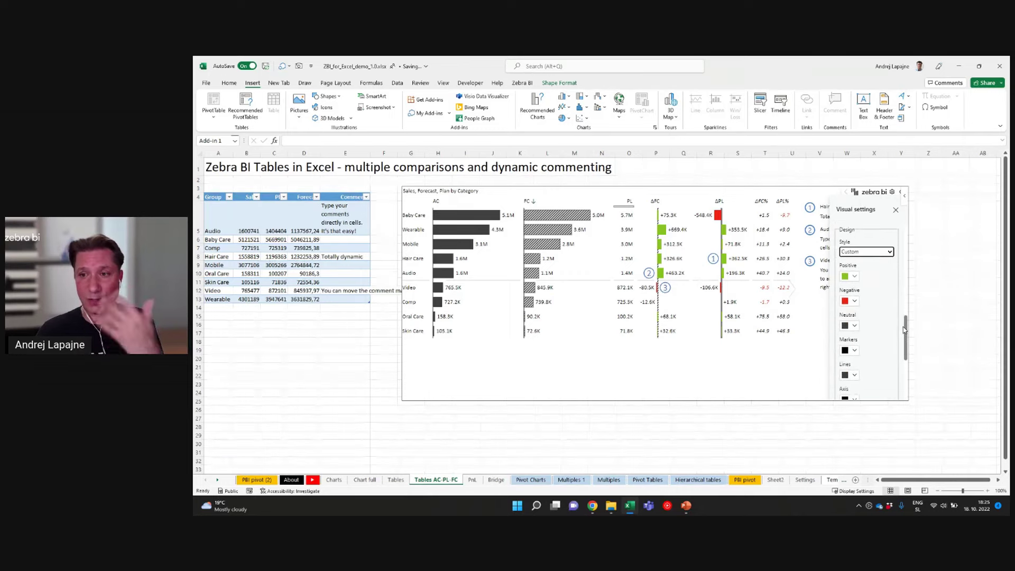
left_click(851, 277)
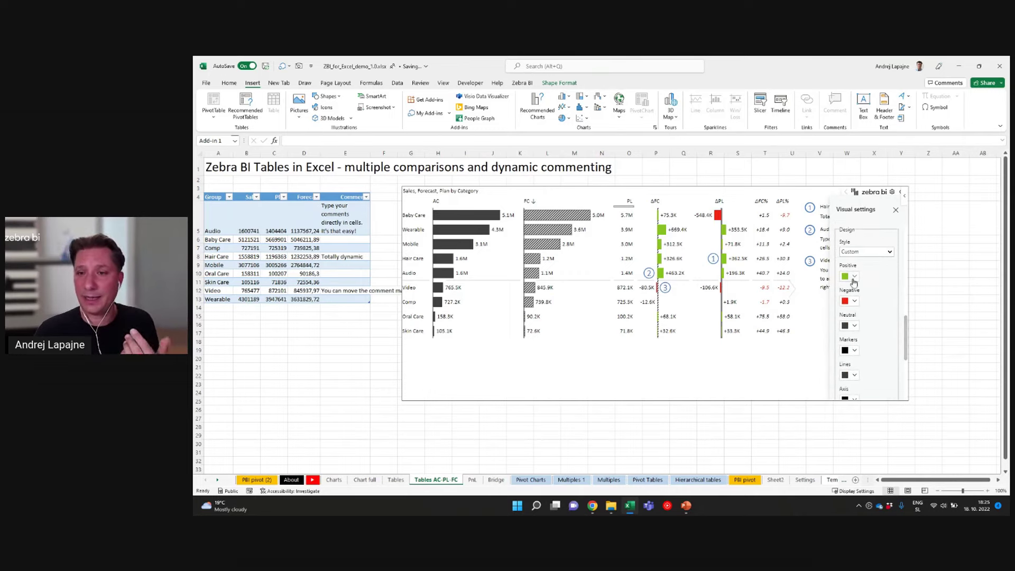
left_click_drag(854, 339, 884, 299)
left_click(865, 377)
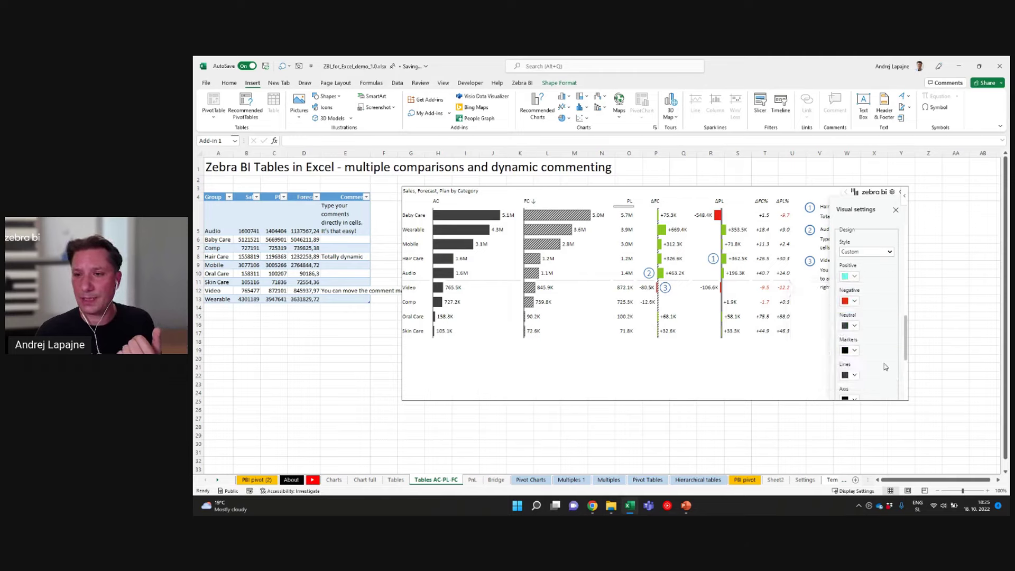
left_click_drag(905, 325, 905, 366)
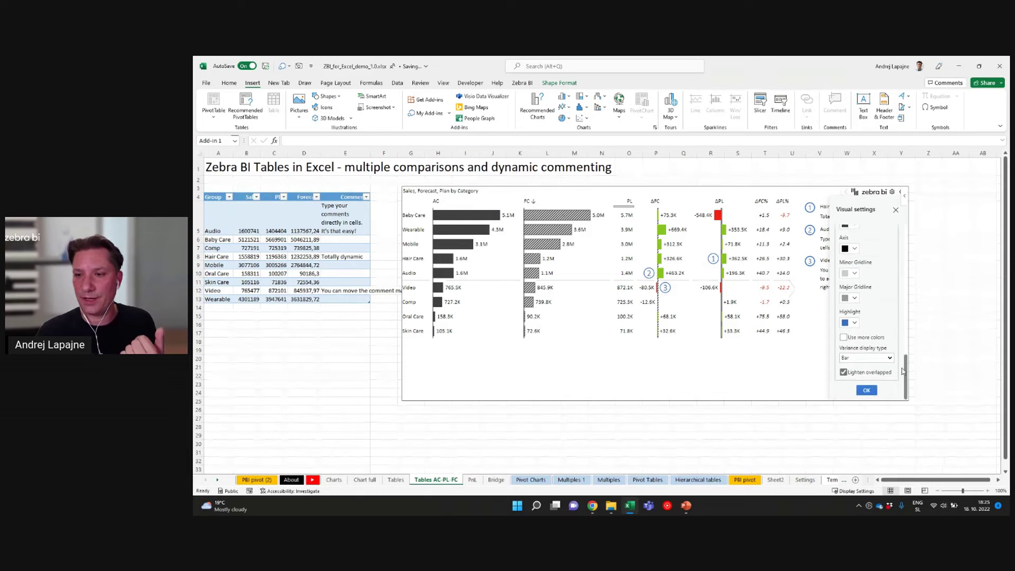
left_click(867, 390)
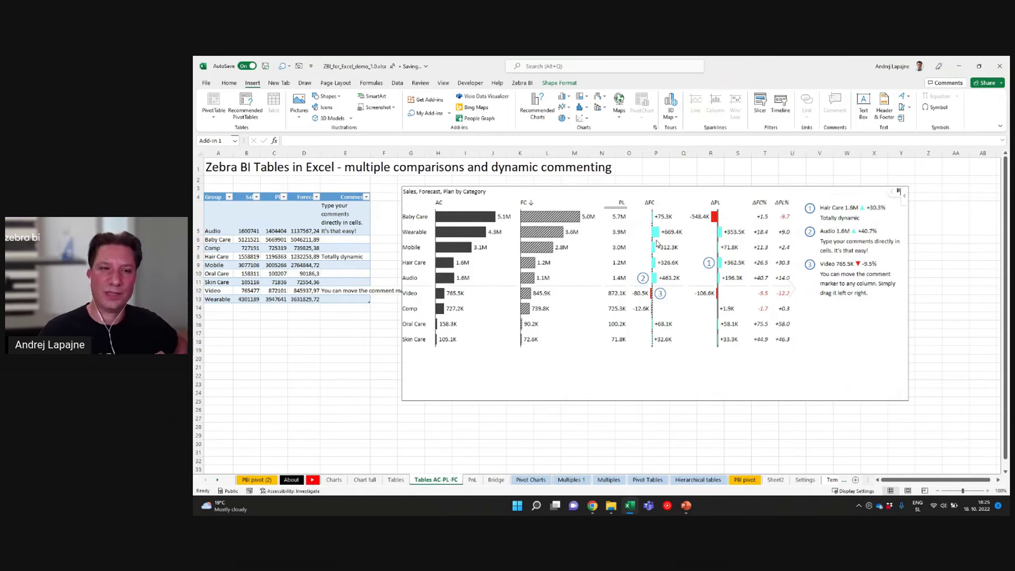
Go to the PnL sheet and move the income statement visual slightly up and to the right
left_click(474, 481)
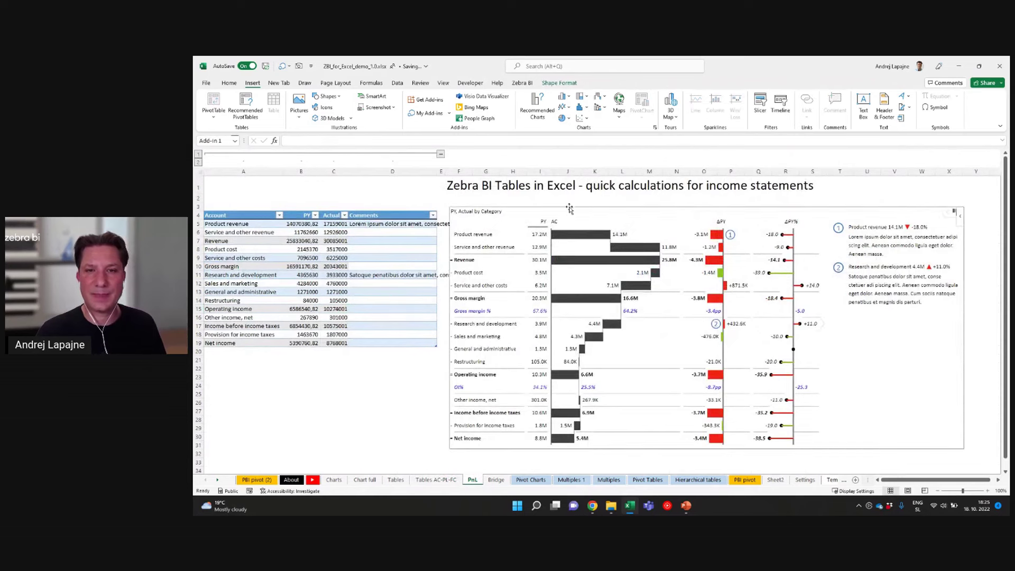
left_click(566, 211)
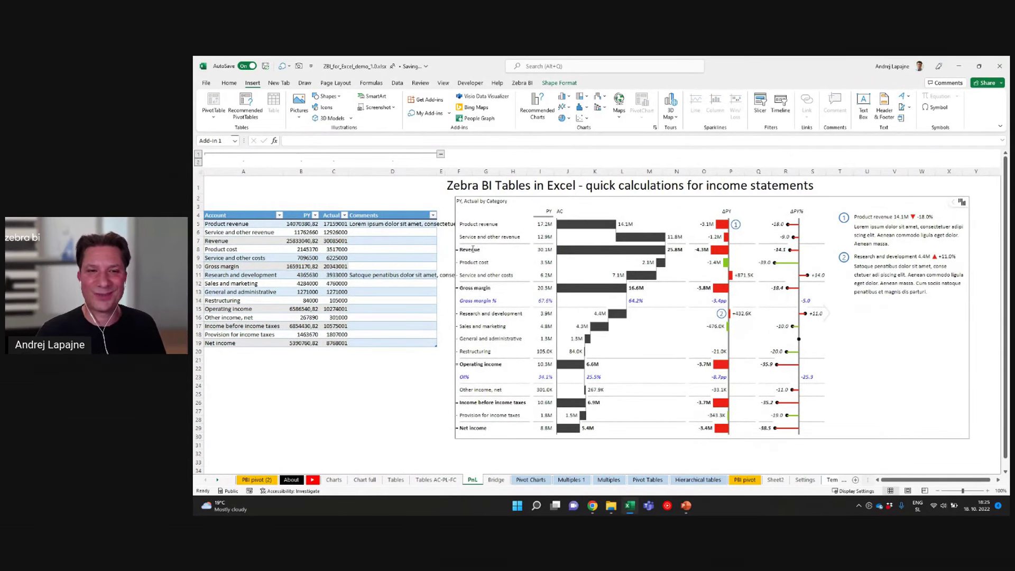
Turn the Revenue row's Result option off and back on
left_click(472, 249)
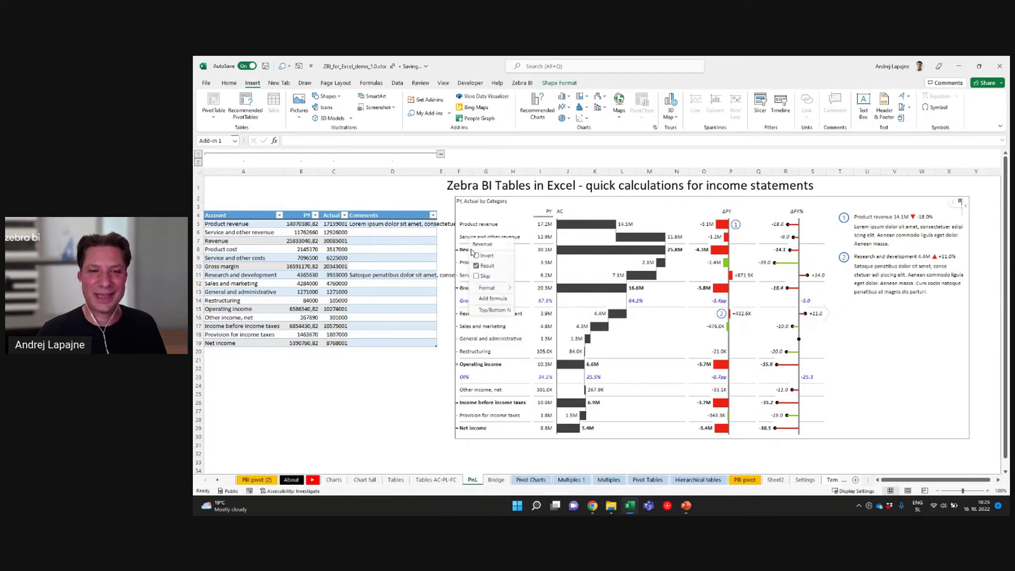
left_click(482, 265)
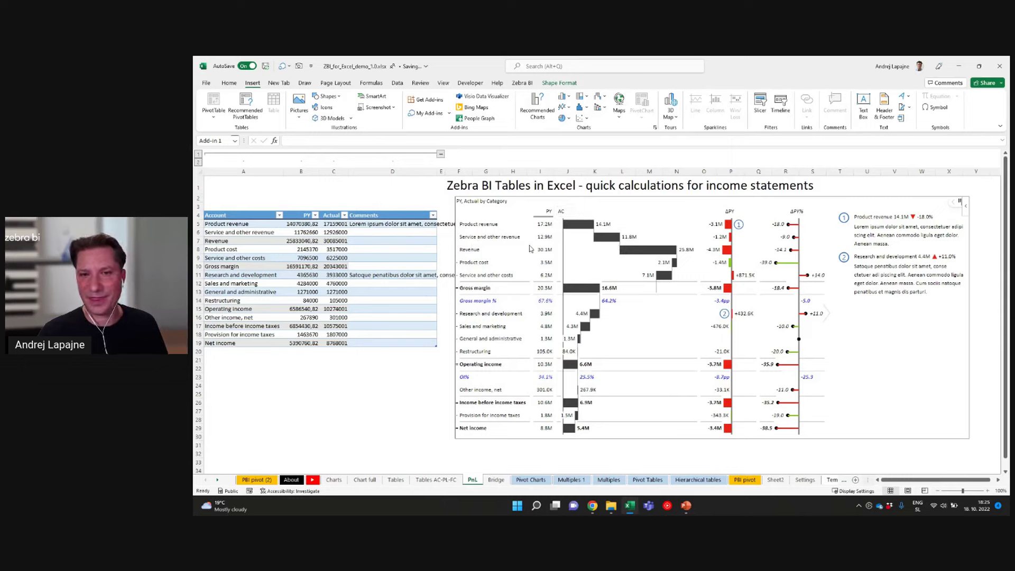
left_click(470, 249)
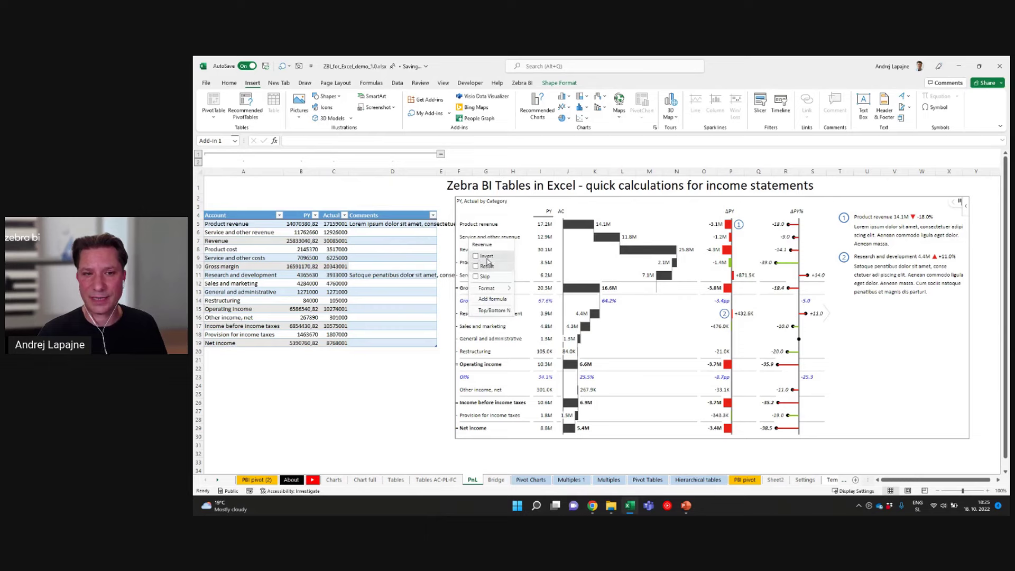
left_click(486, 267)
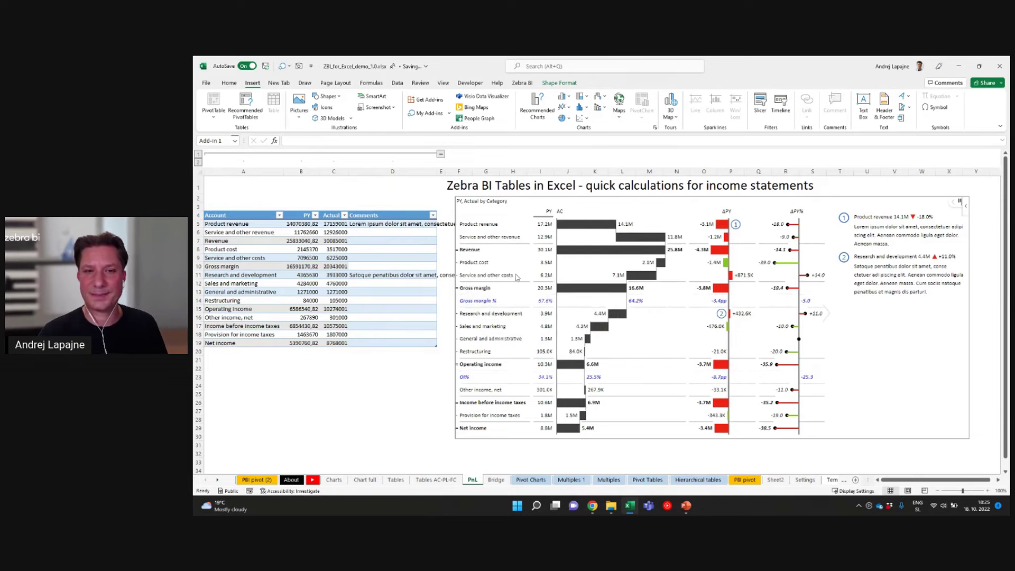
Turn the Product cost row's Invert option off and back on
left_click(485, 263)
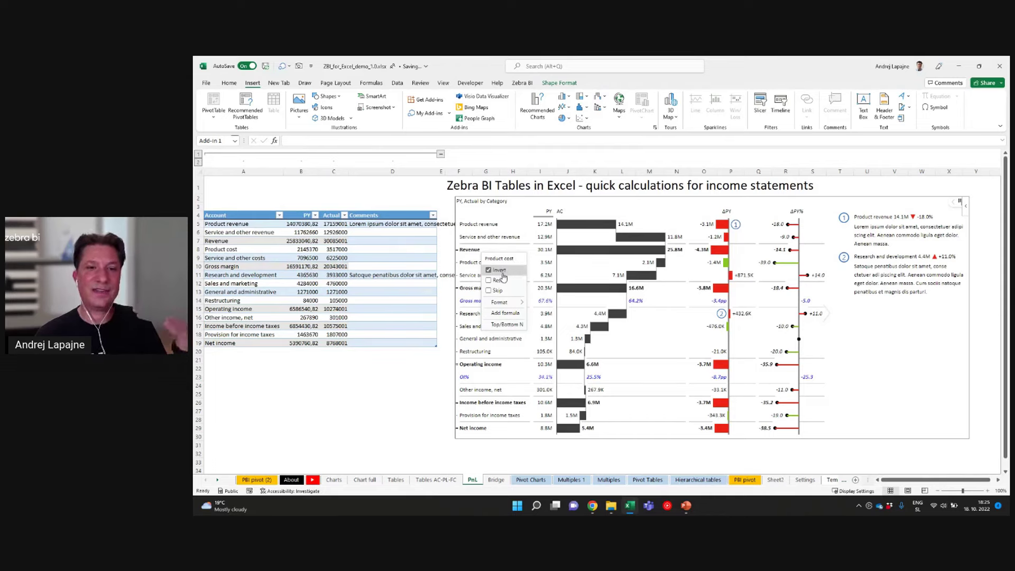
left_click(501, 271)
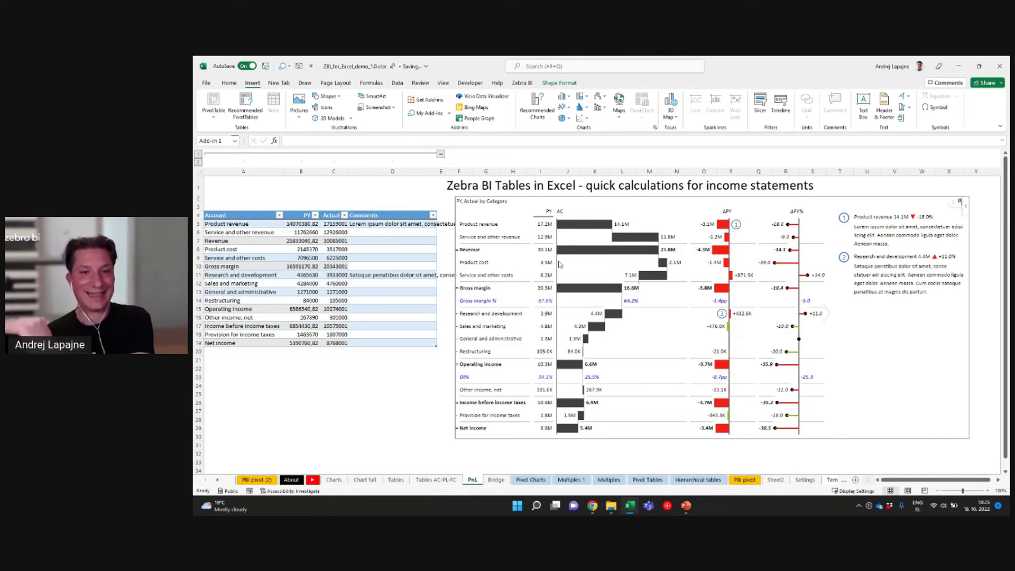
left_click(475, 263)
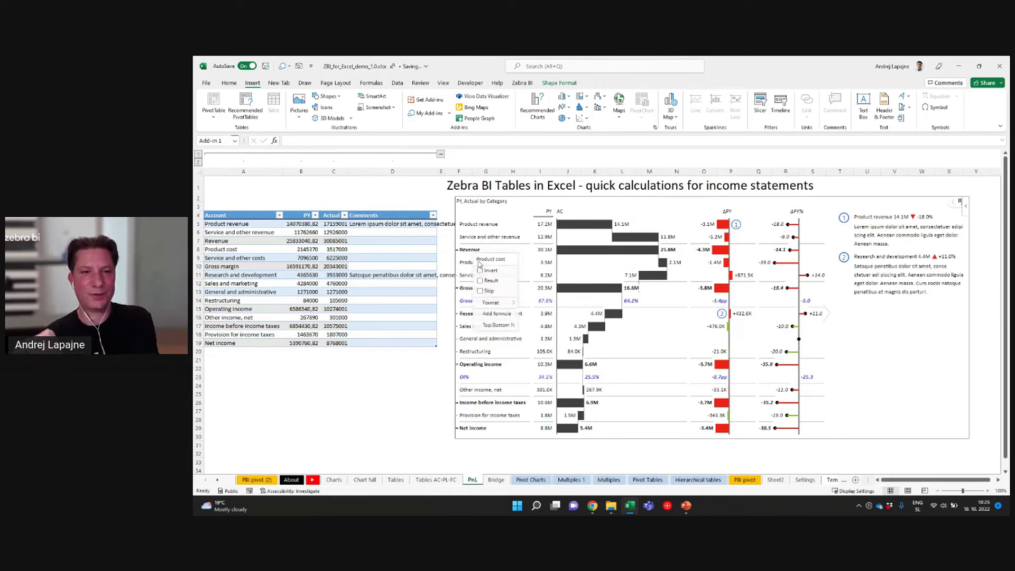
left_click(491, 271)
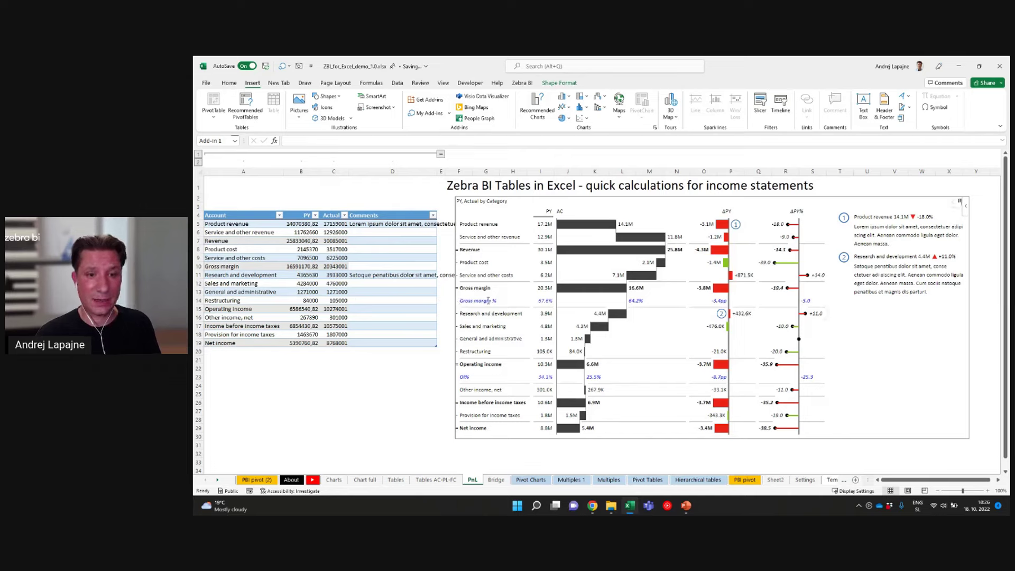
Open the formula editor for the Gross margin % row and examine its name and formula
left_click(488, 300)
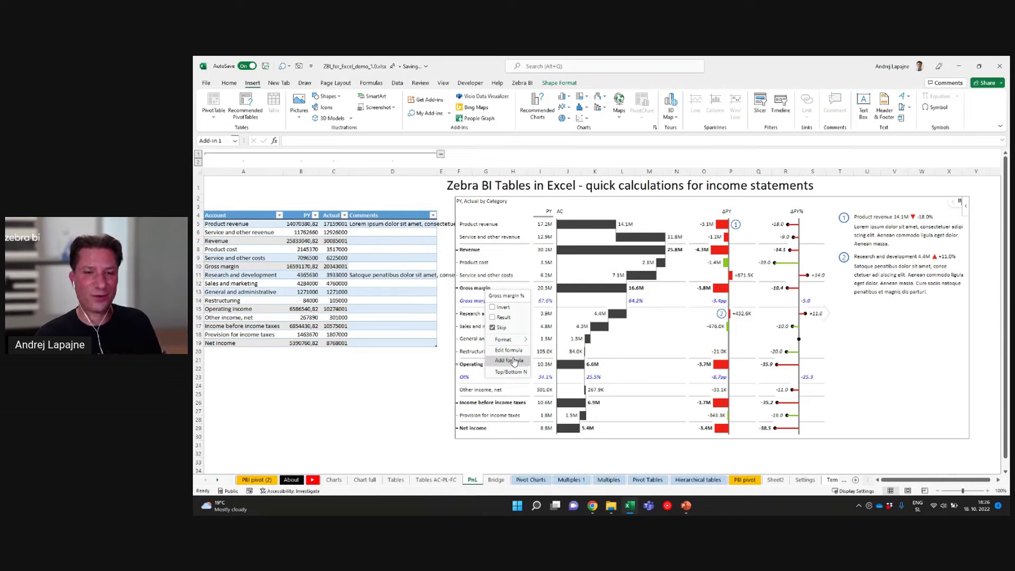
left_click(513, 360)
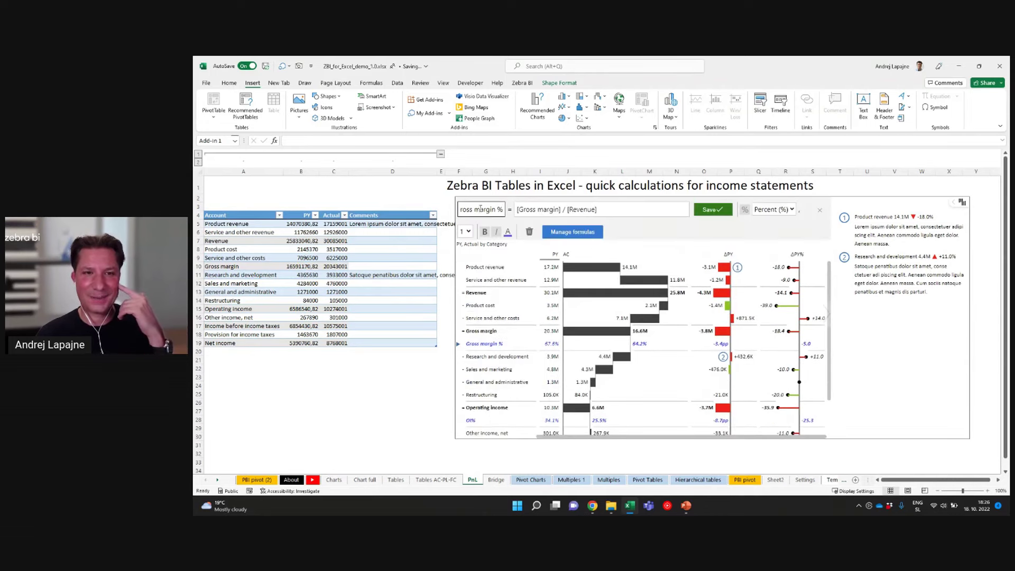
left_click_drag(472, 208, 442, 208)
left_click(485, 210)
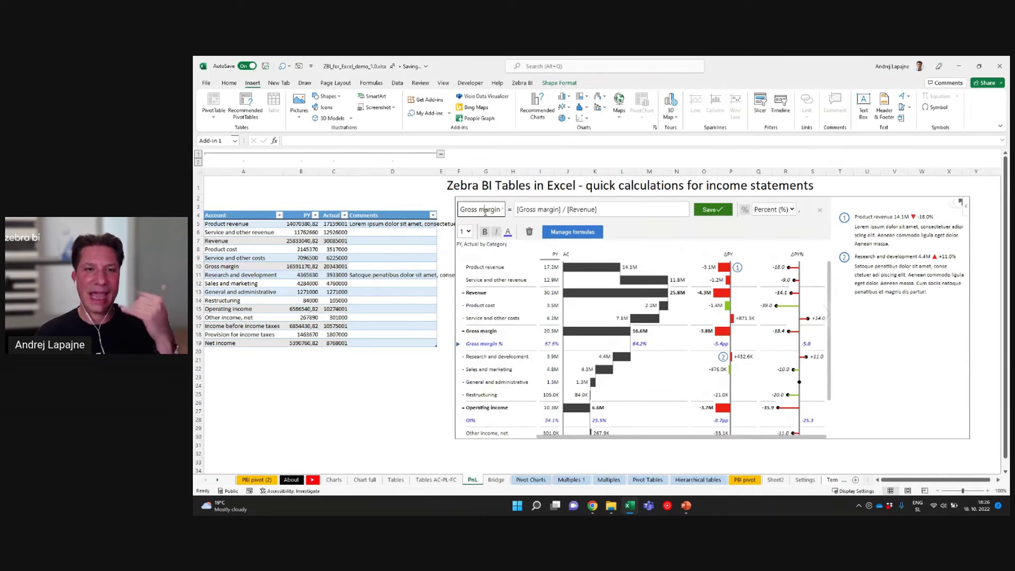
left_click(553, 211)
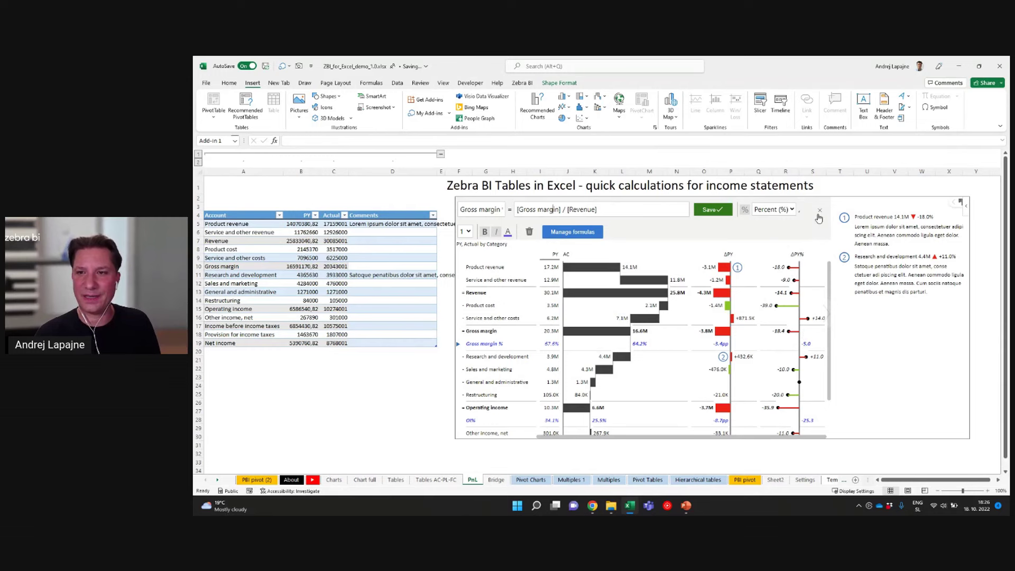
Close the formula editor and delete the existing chart on the Pivot Charts sheet
left_click(819, 210)
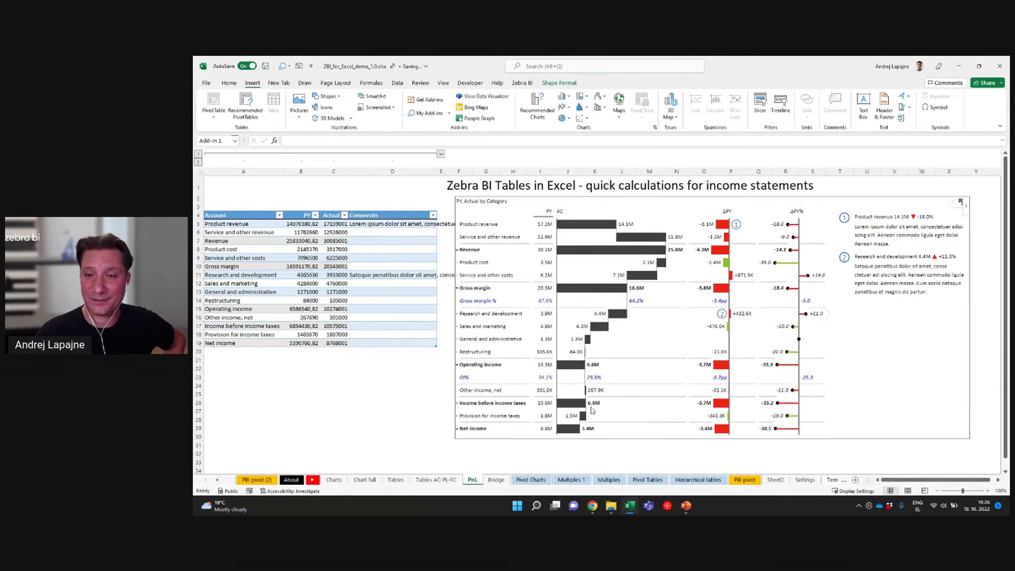
left_click(530, 480)
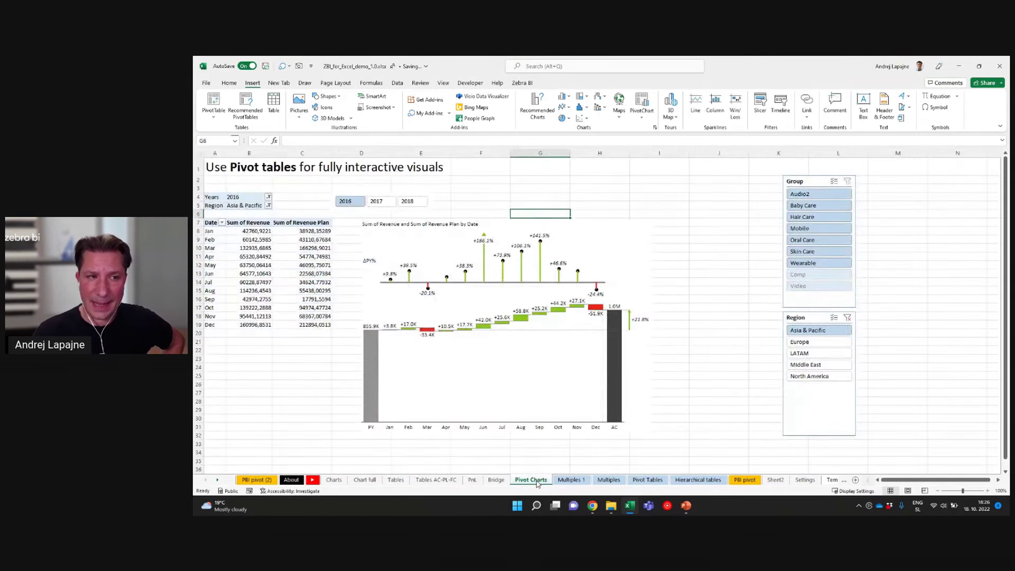
left_click(535, 222)
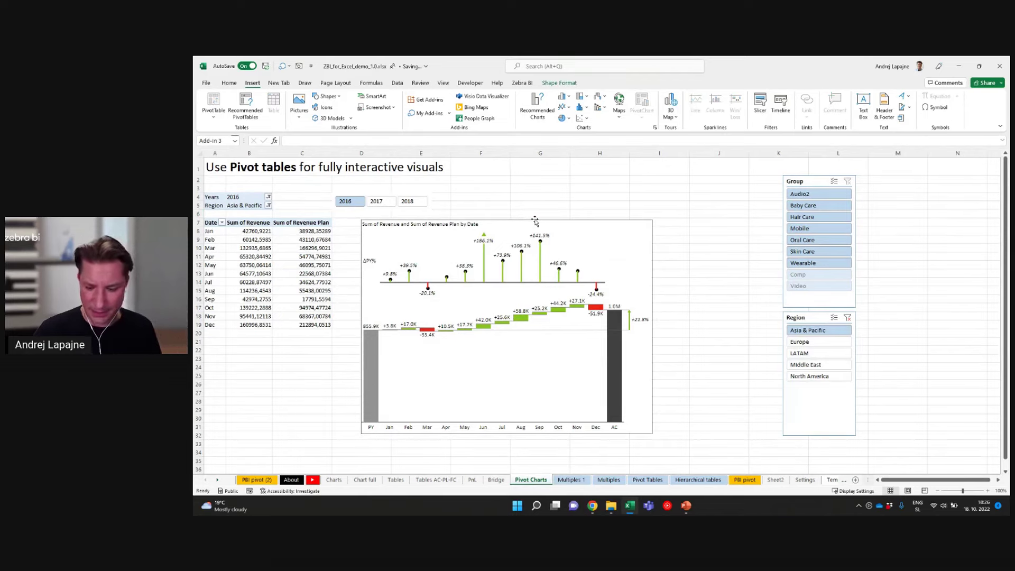
key("Delete")
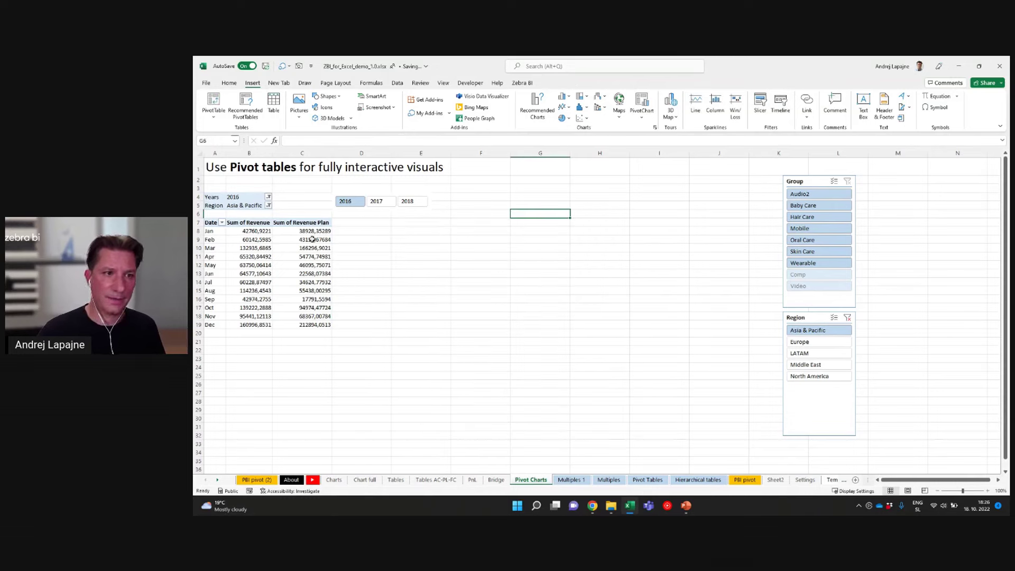
Insert a Zebra BI chart based on the monthly revenue and revenue plan pivot table, continuing with the free license
left_click(313, 238)
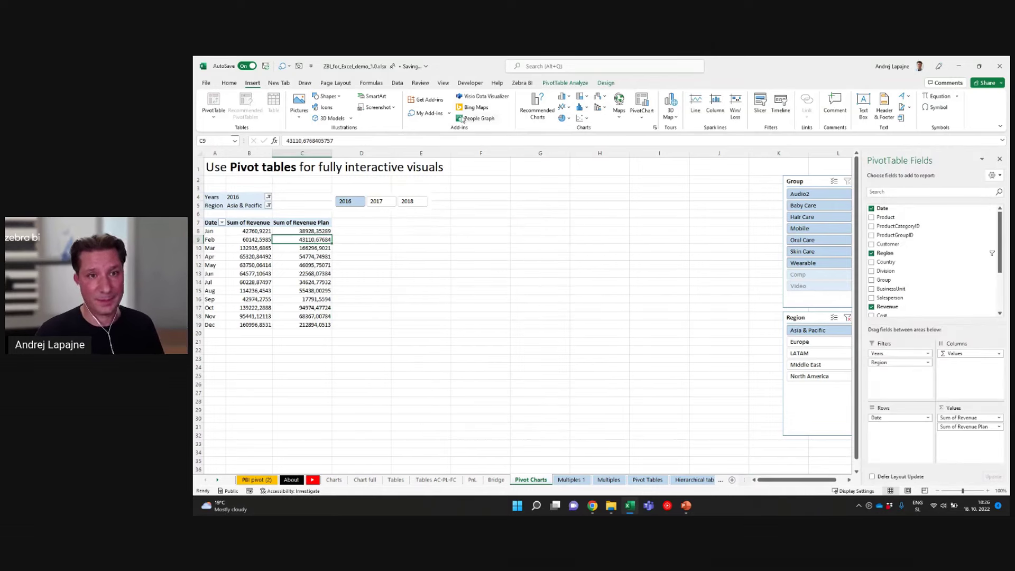
left_click(430, 113)
left_click(439, 162)
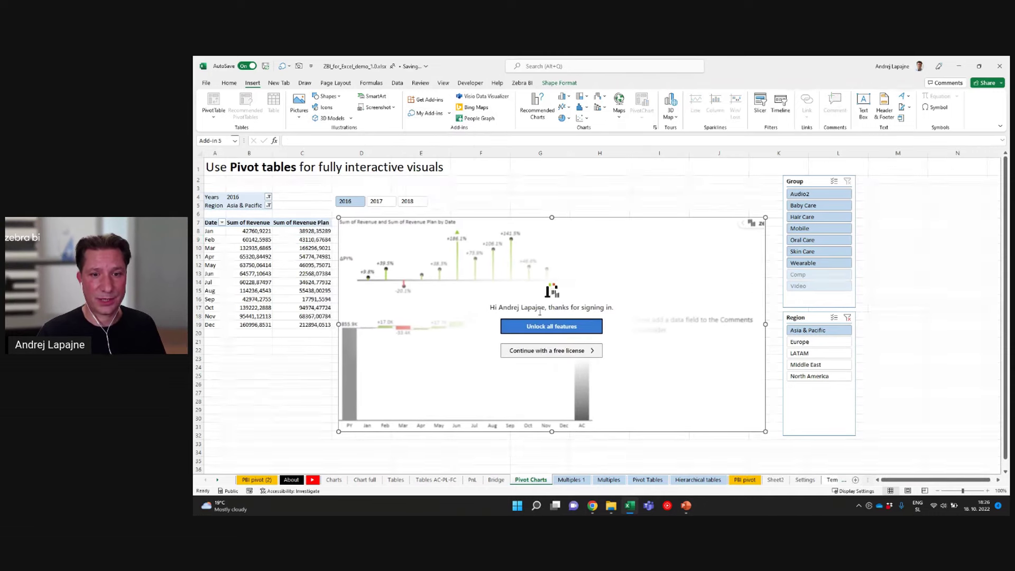
left_click(550, 351)
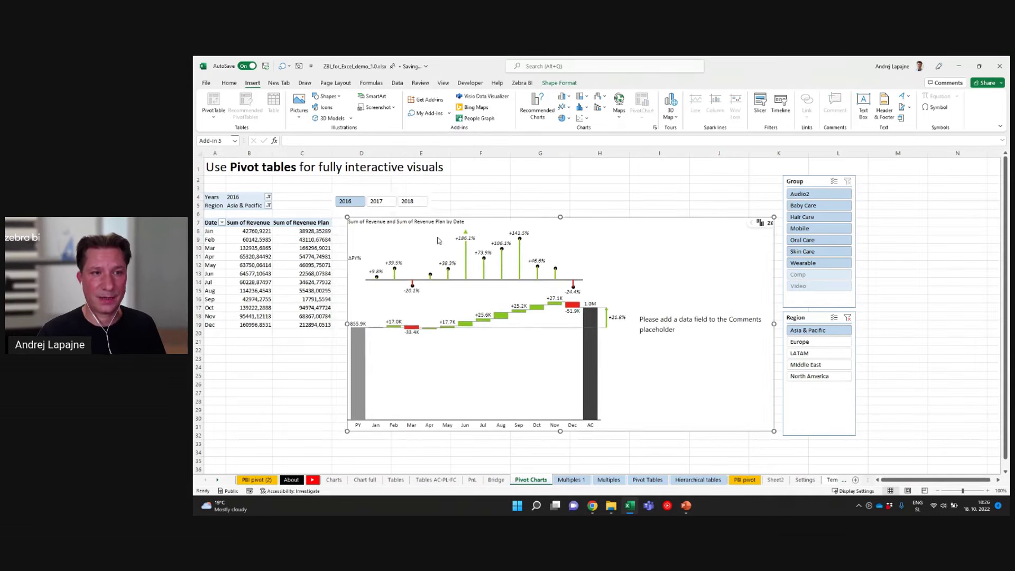
Switch the year filter of the pivot table between 2017 and 2018, finishing on 2018
left_click(326, 257)
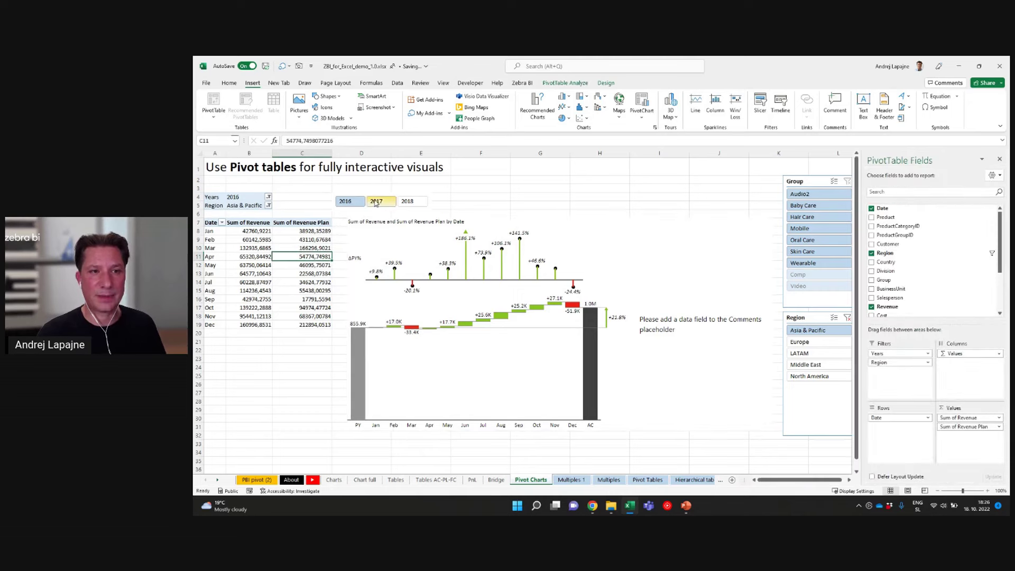
left_click(375, 203)
left_click(407, 202)
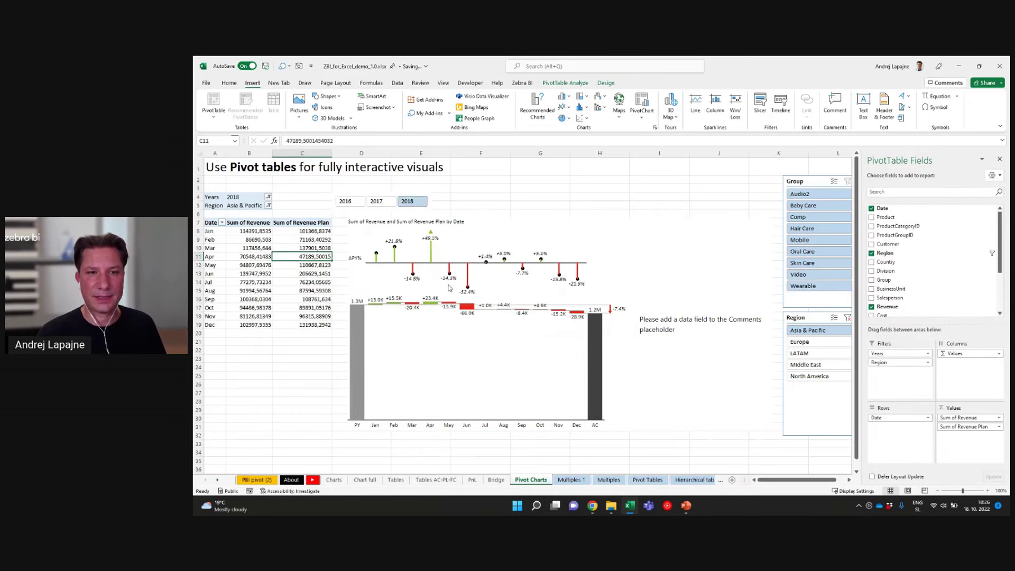
left_click(375, 202)
left_click(407, 201)
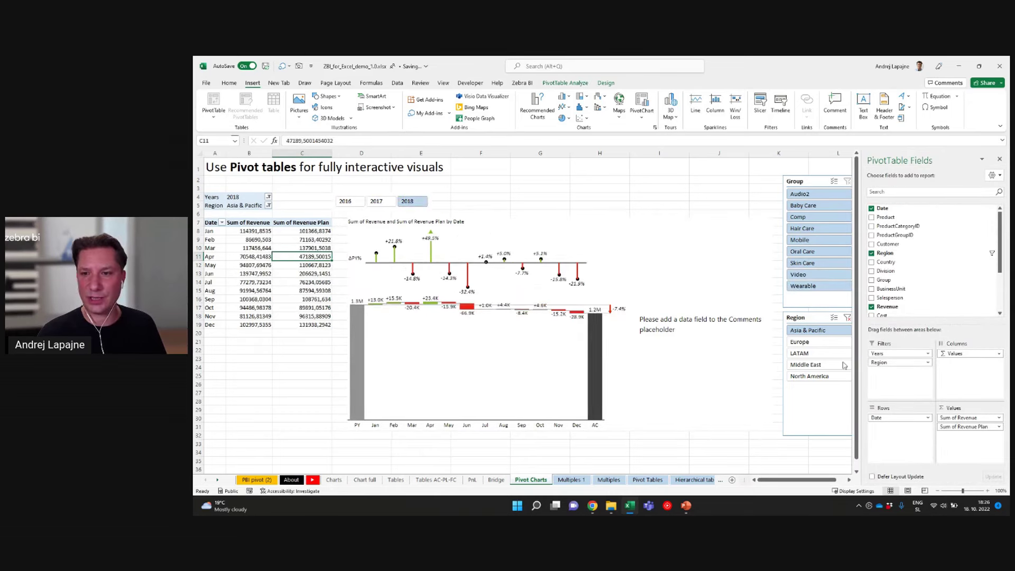
Filter the pivot table to the LATAM region and step through several product groups, including Video and Hair Care, finishing on Baby Care
left_click(811, 353)
left_click(799, 265)
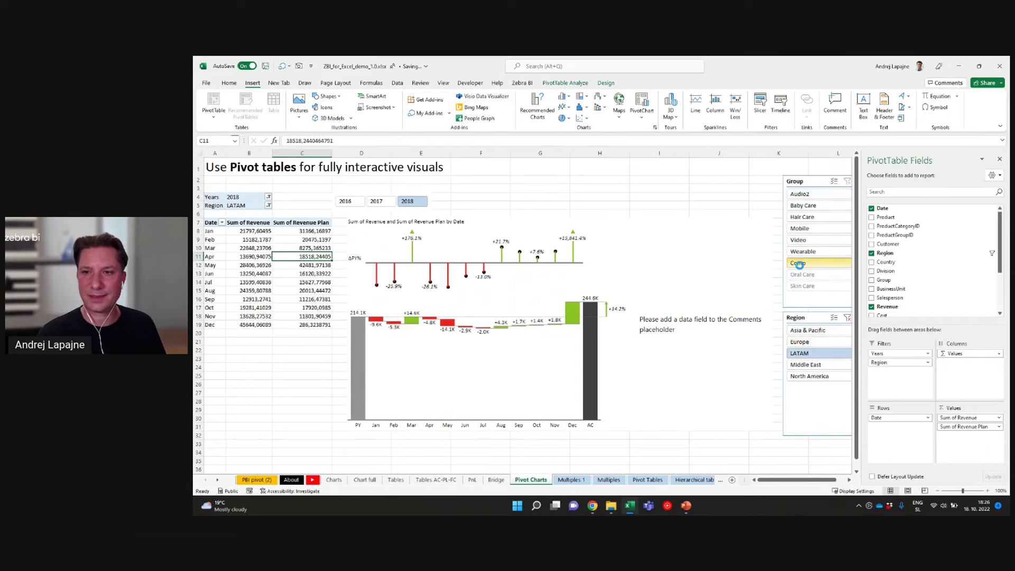
left_click(807, 254)
left_click(806, 241)
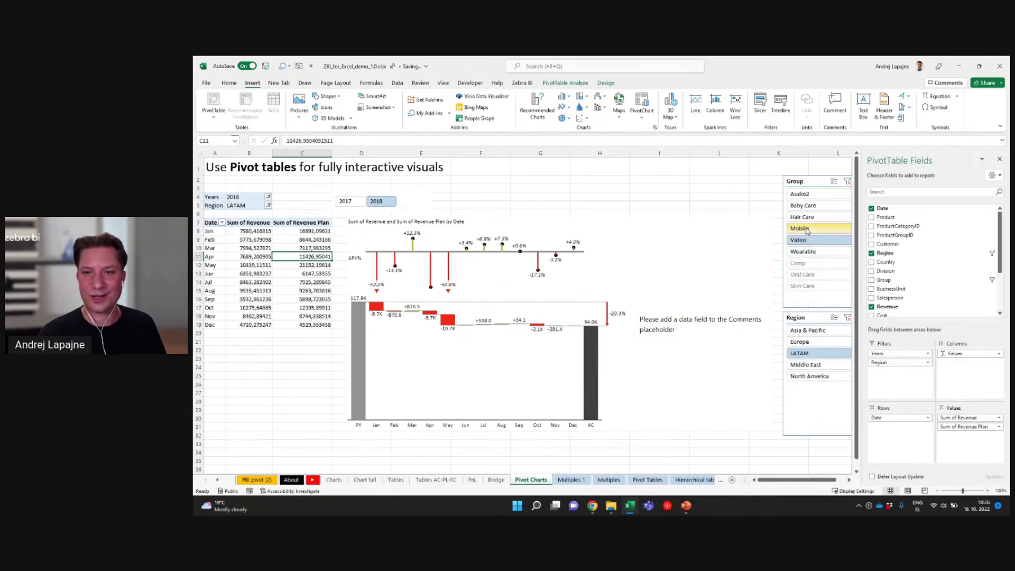
left_click(802, 217)
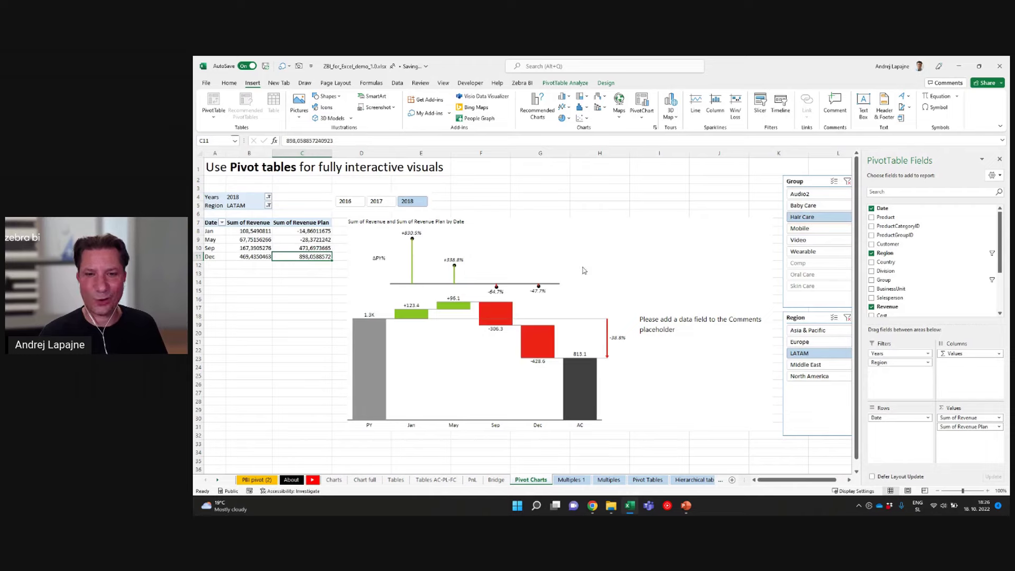
left_click(609, 216)
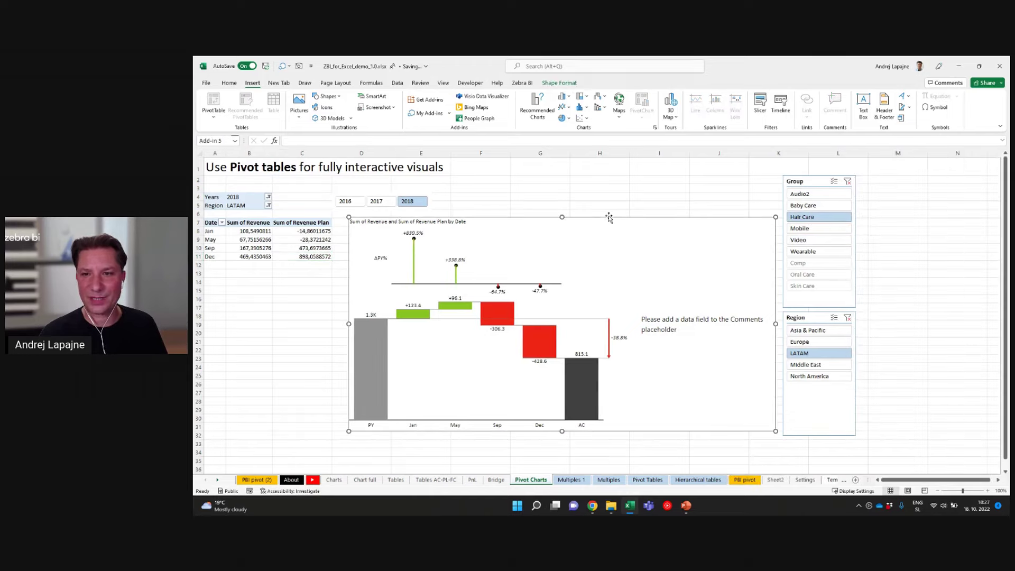
left_click(803, 205)
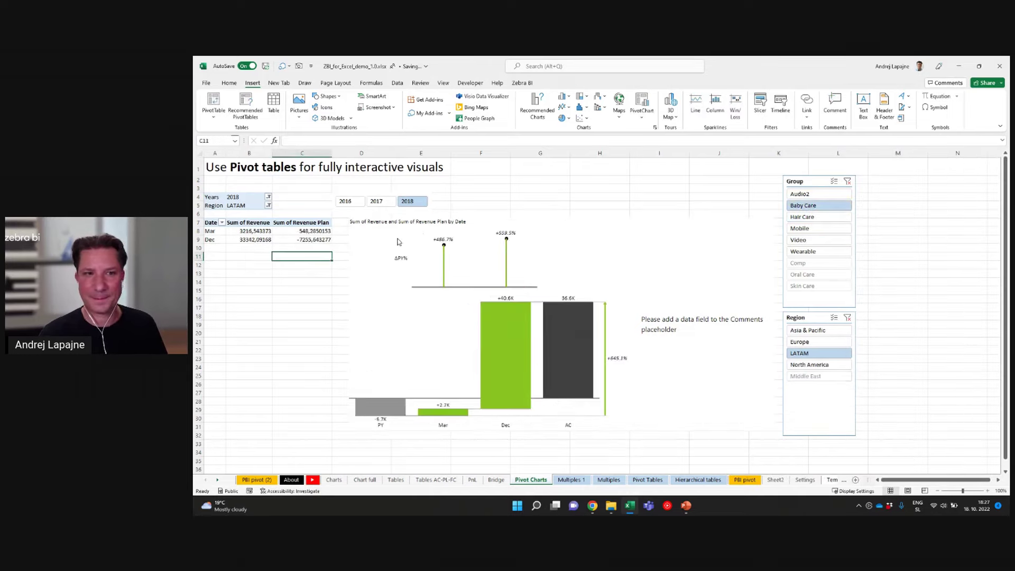
left_click(254, 231)
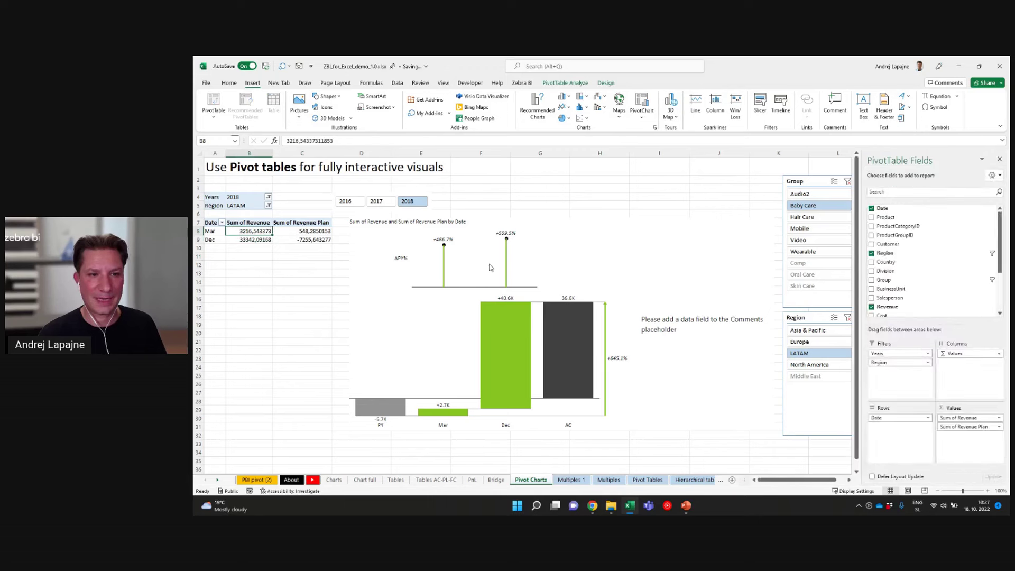
On the Multiples sheet, delete the existing chart and remove the Group field from the pivot table's columns
left_click(571, 479)
left_click(608, 480)
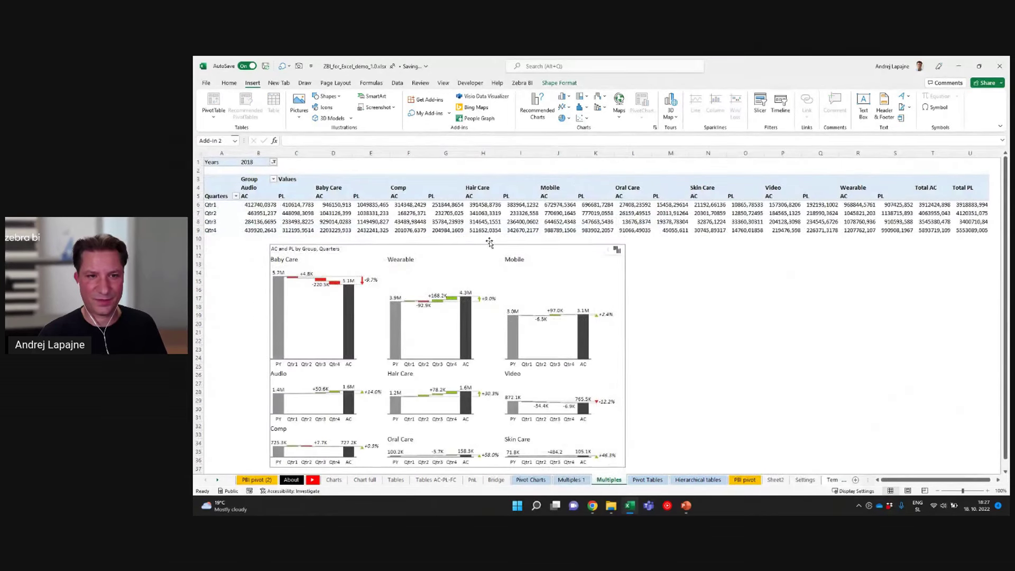
key("Delete")
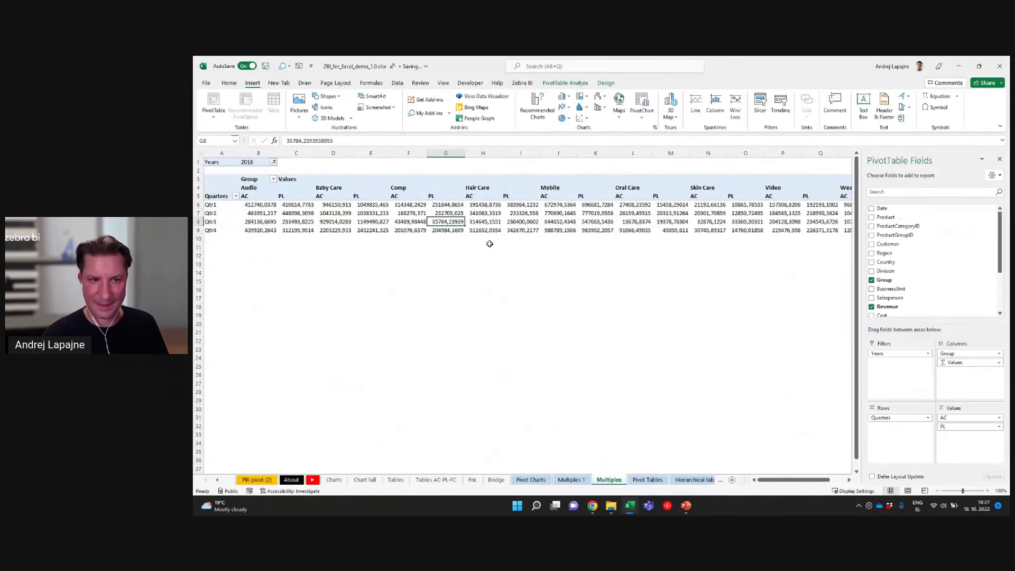
left_click(385, 213)
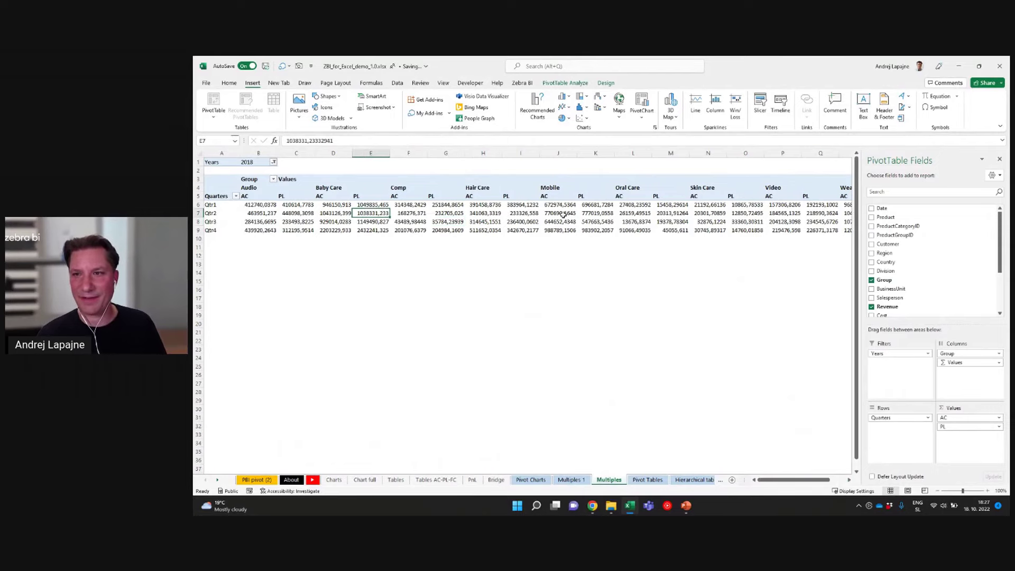
left_click_drag(959, 356, 792, 301)
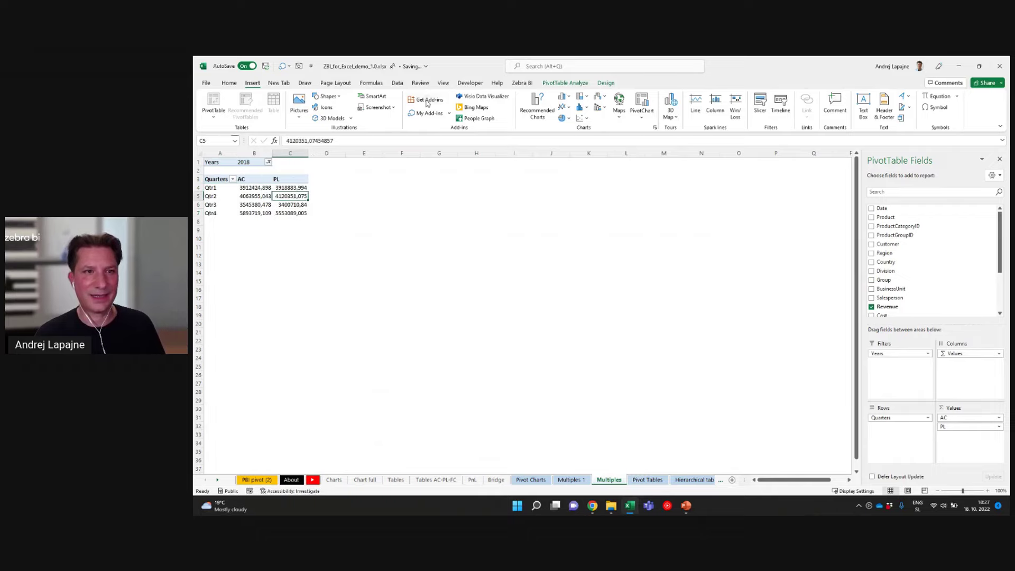
Insert a Zebra BI chart of AC and PL by quarters with the free license and place it below the pivot table
left_click(449, 113)
left_click(454, 141)
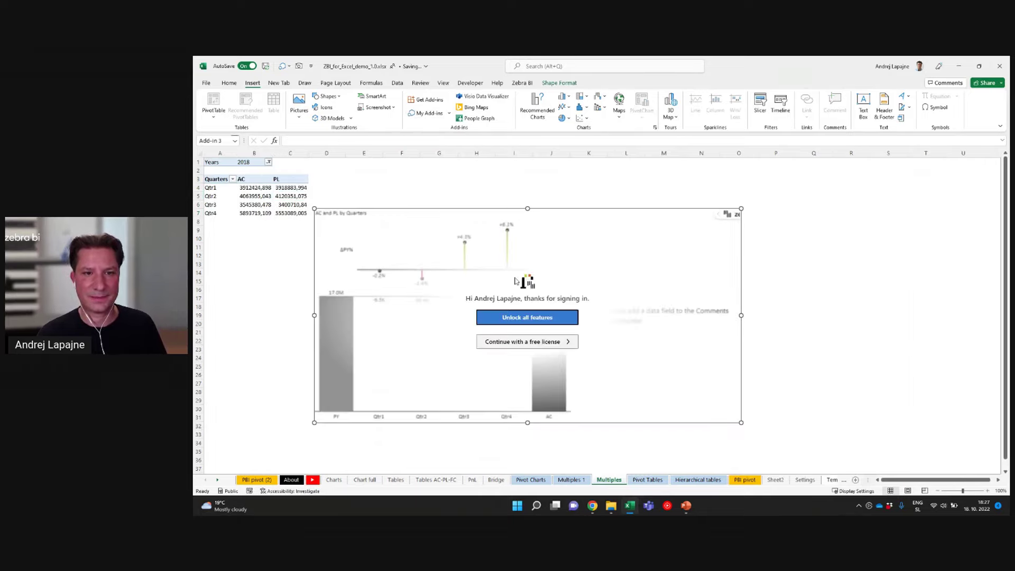
left_click(527, 344)
left_click_drag(486, 210, 459, 244)
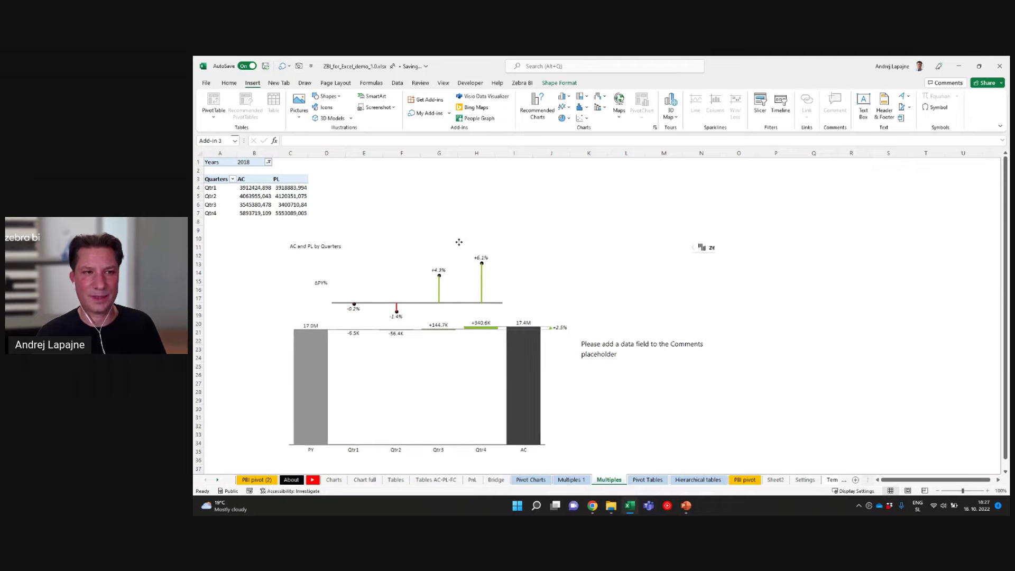
Add the Group field to the pivot table's columns above Values to split the chart into small multiples
left_click(279, 196)
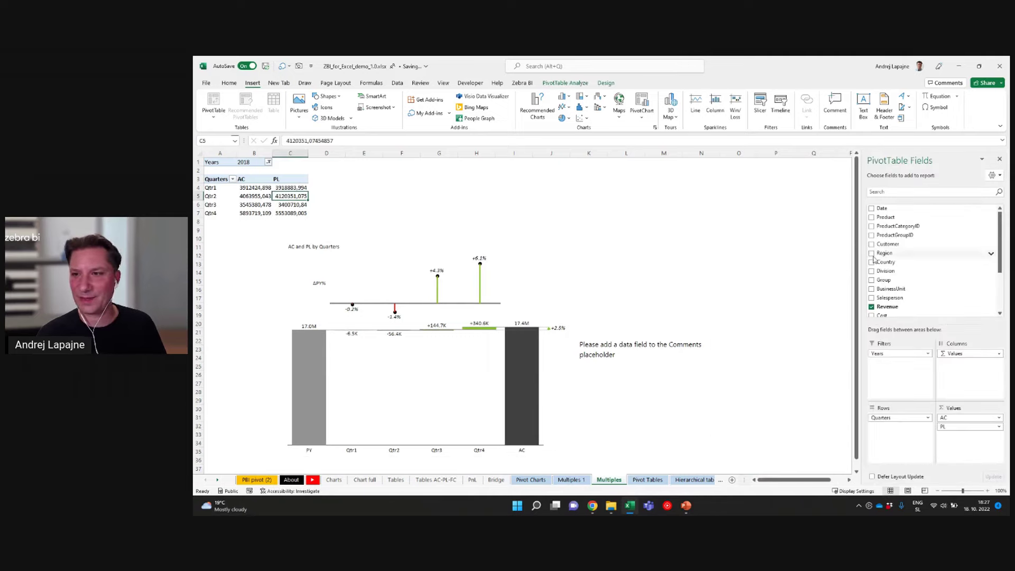
left_click_drag(884, 280, 964, 356)
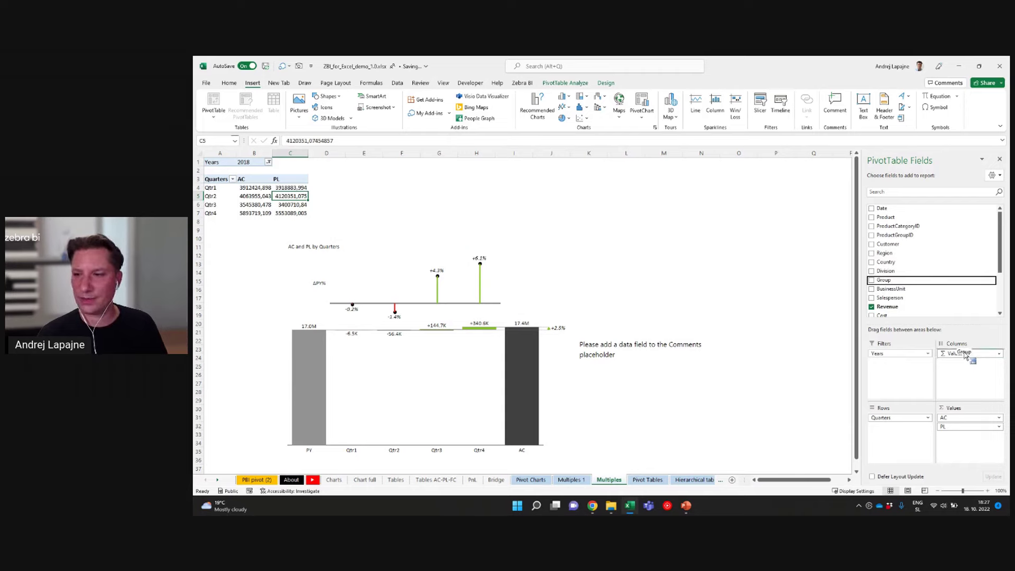
left_click_drag(966, 355, 965, 353)
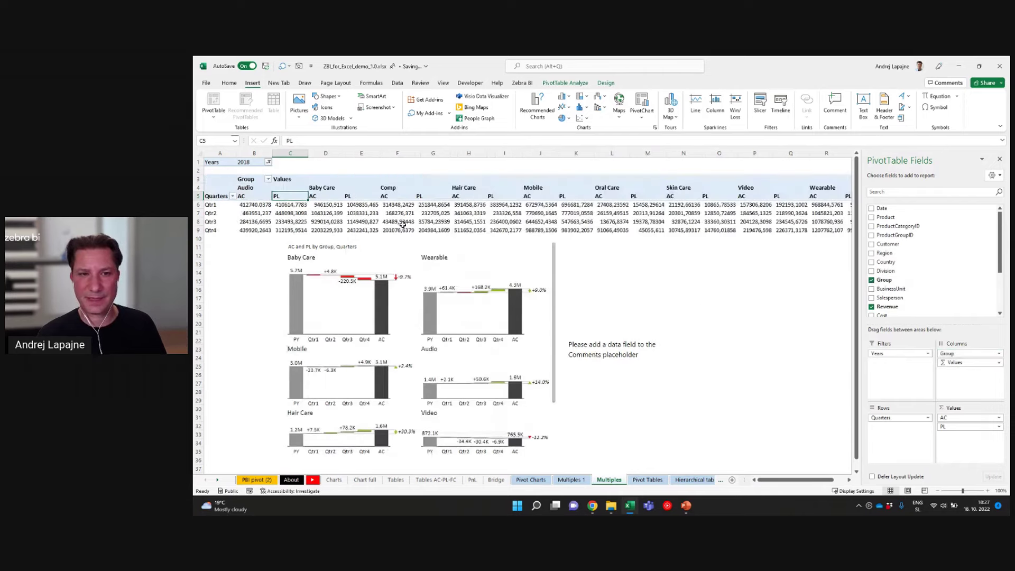
Widen the small multiples chart to fit three charts per row and reposition it below the pivot table
left_click(583, 278)
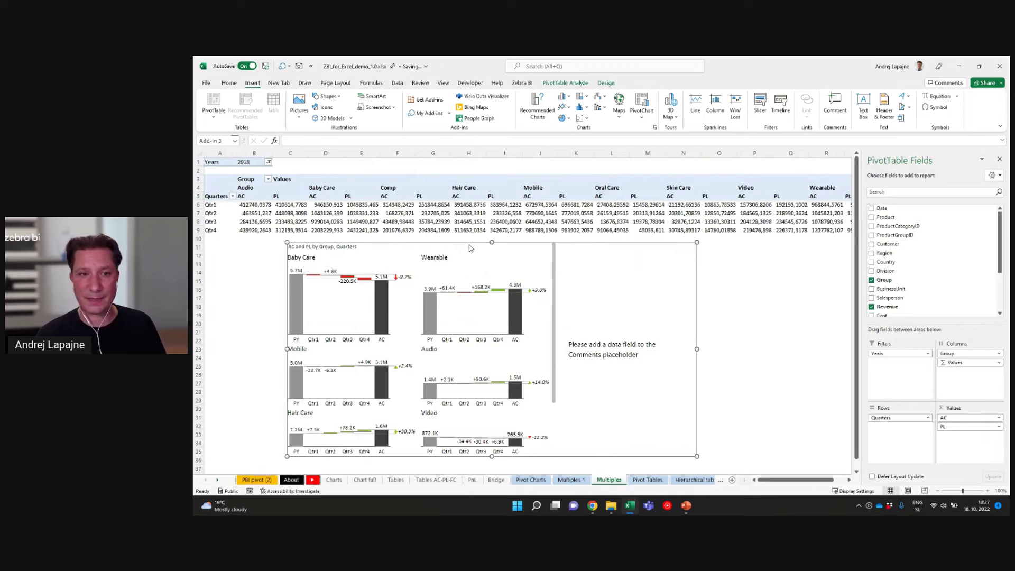
left_click_drag(607, 244, 560, 241)
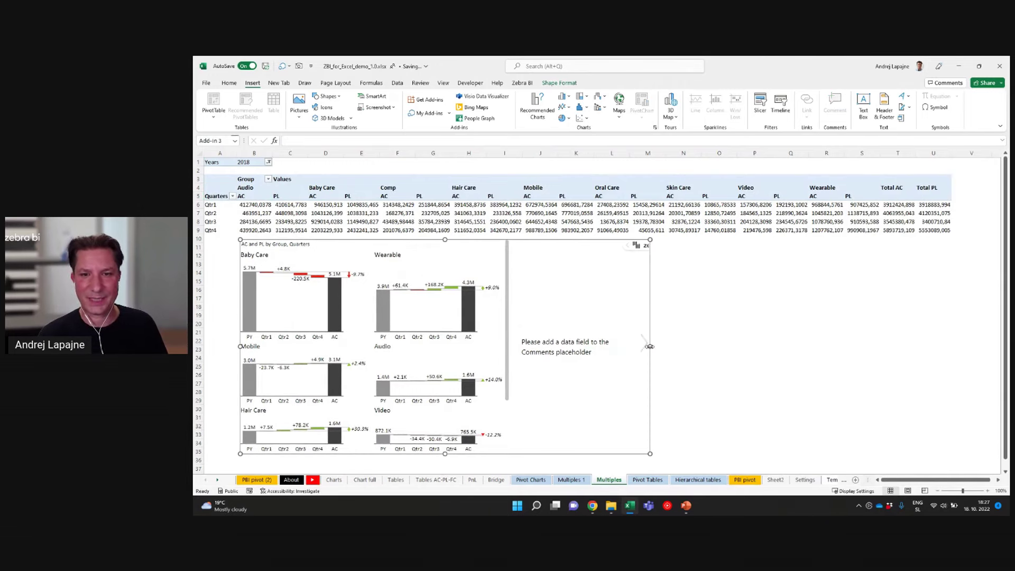
left_click_drag(650, 346, 755, 347)
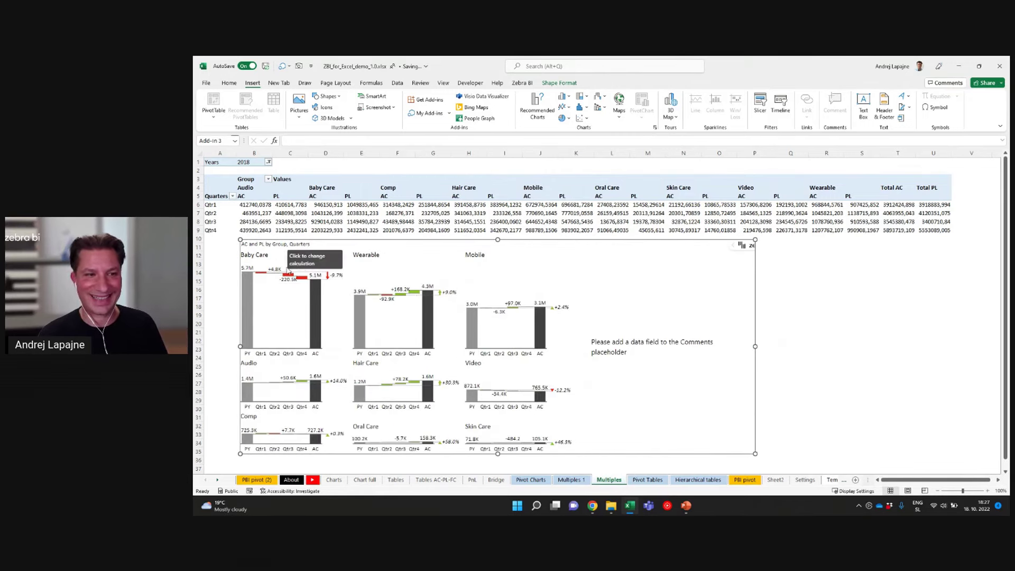
left_click_drag(430, 245, 499, 245)
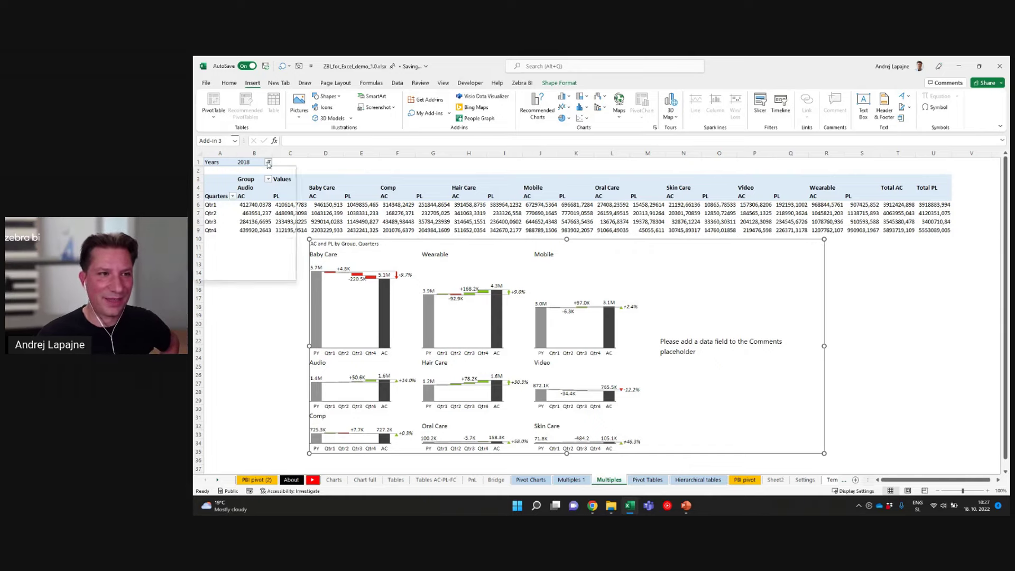
Set the pivot table's Years filter to 2017
left_click(268, 162)
left_click(210, 199)
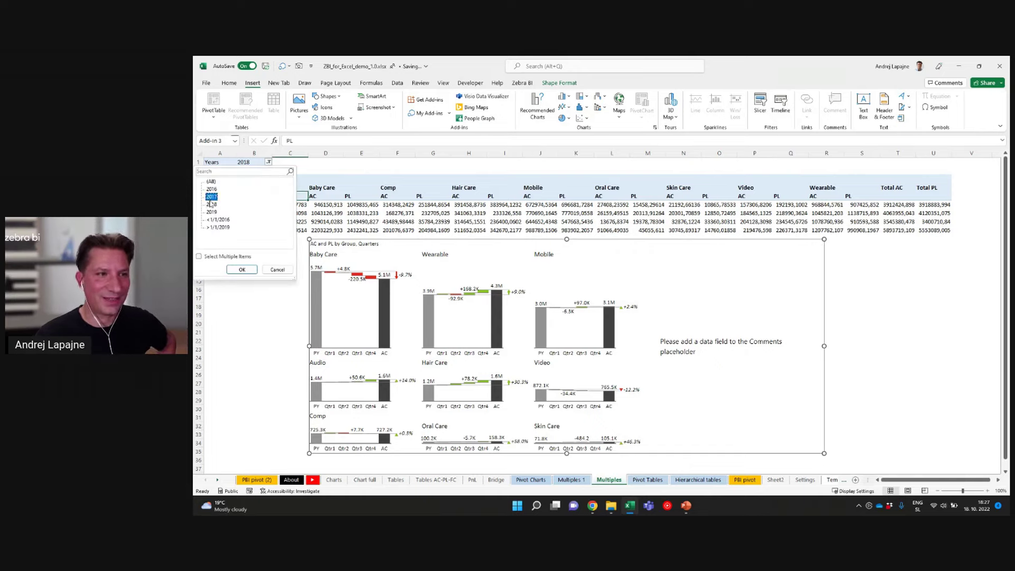
left_click(242, 269)
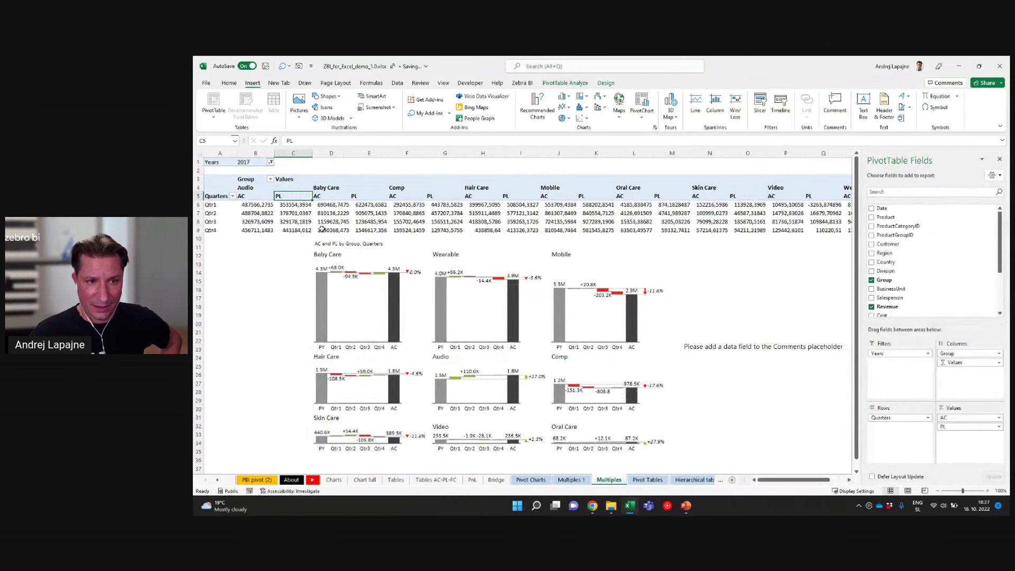
Enlarge the Video chart from the small multiples and page backwards through the groups to Hair Care
left_click(472, 253)
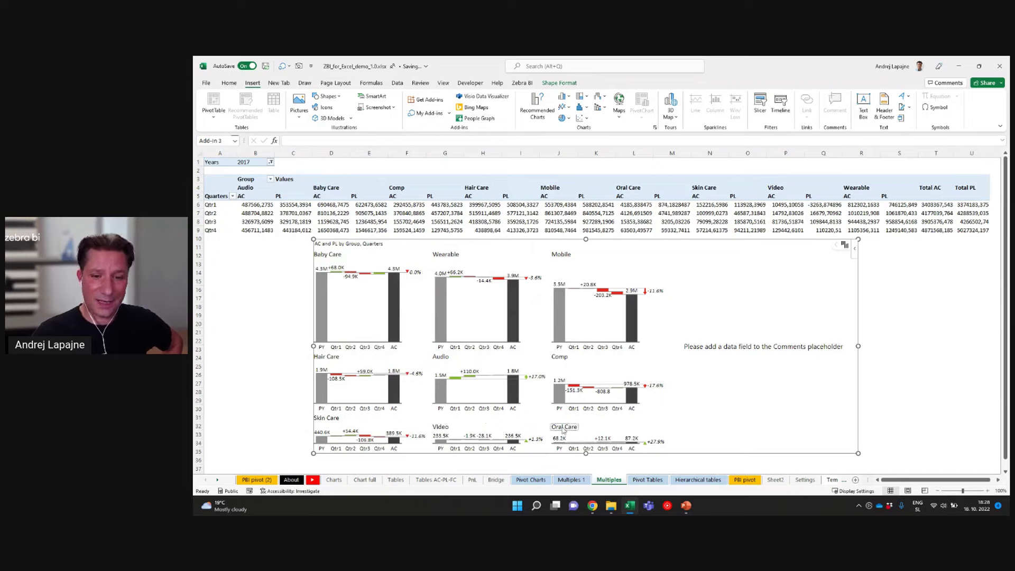
left_click(447, 429)
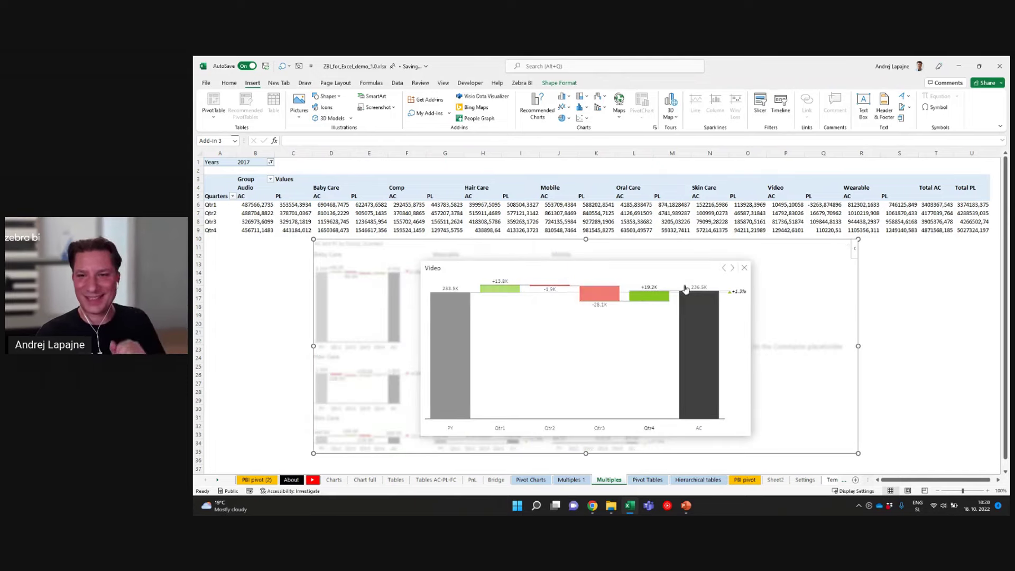
left_click(724, 271)
left_click(725, 270)
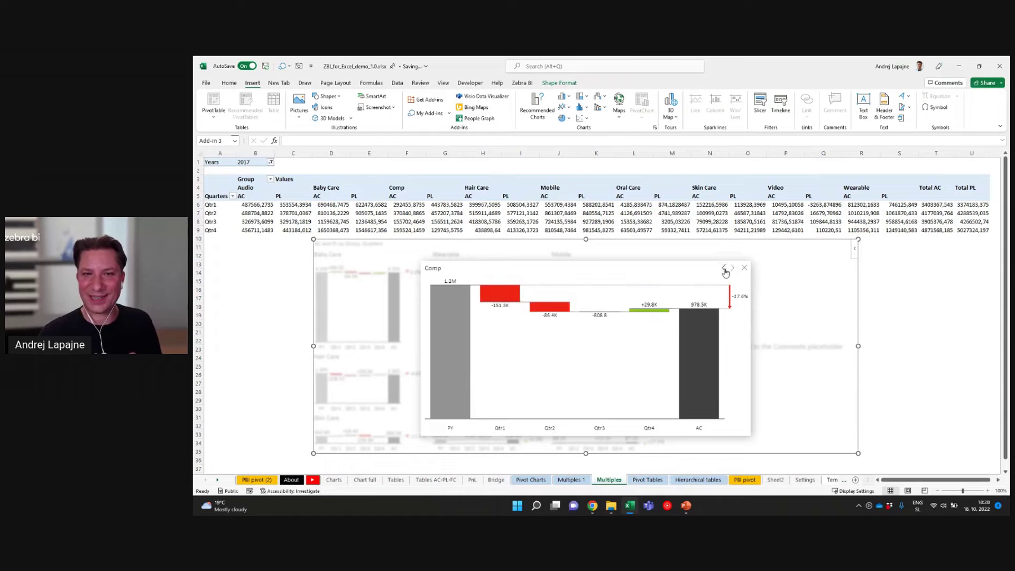
left_click(724, 271)
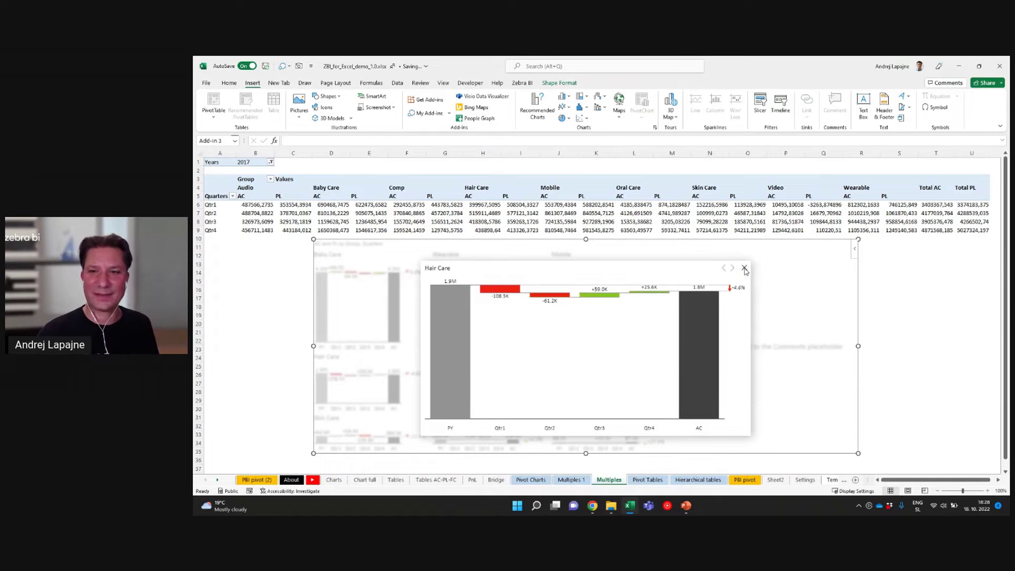
Close the enlarged Hair Care chart and insert a Zebra BI table from the Hierarchical tables sheet's pivot table, using the free license
left_click(744, 271)
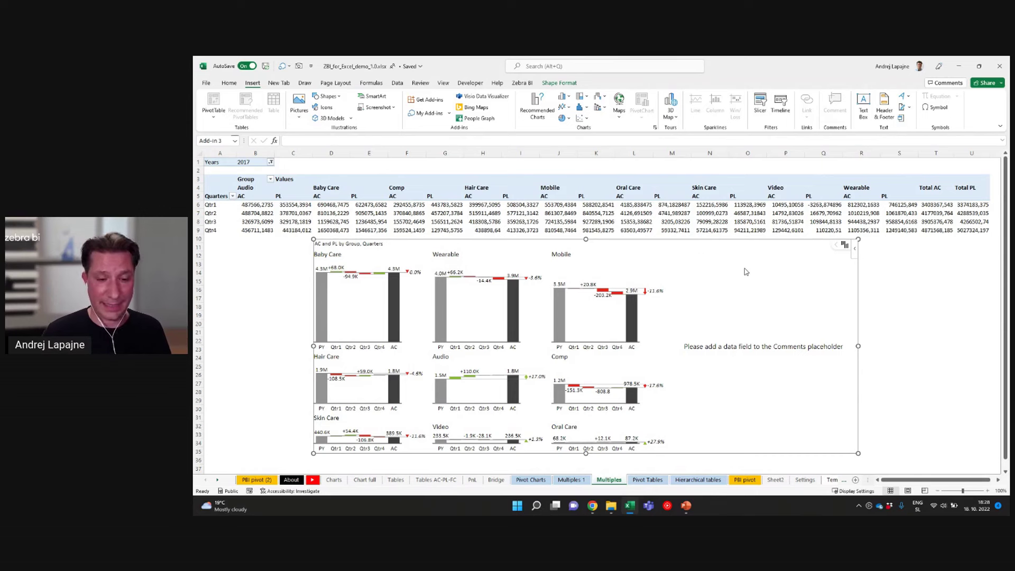
left_click(684, 481)
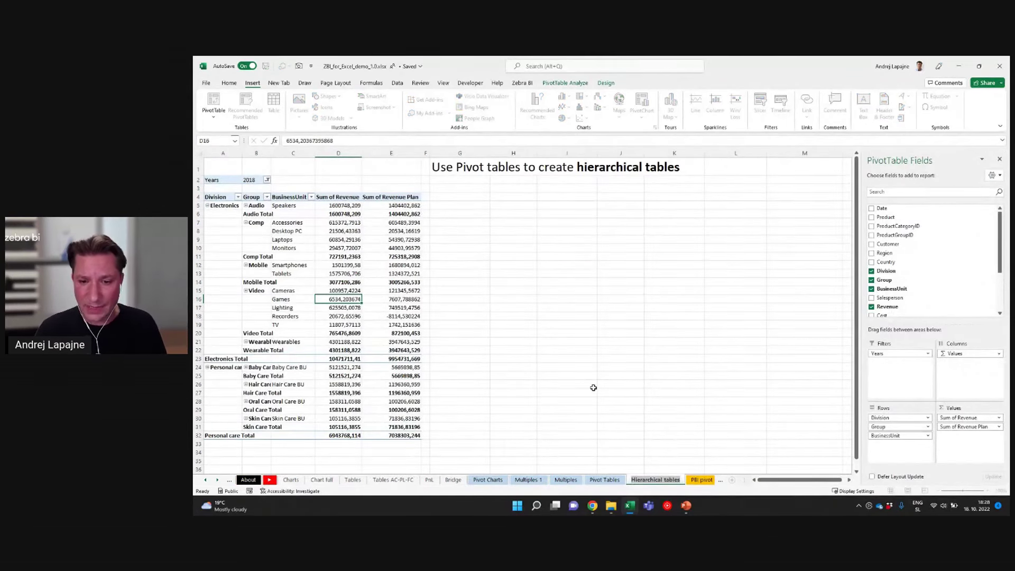
left_click(593, 387)
left_click(355, 315)
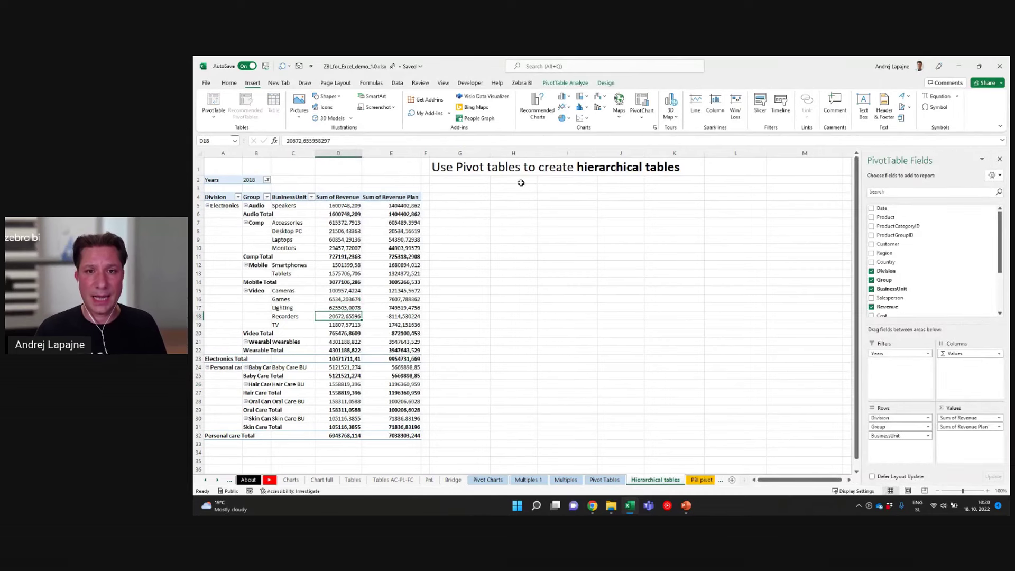
left_click(449, 114)
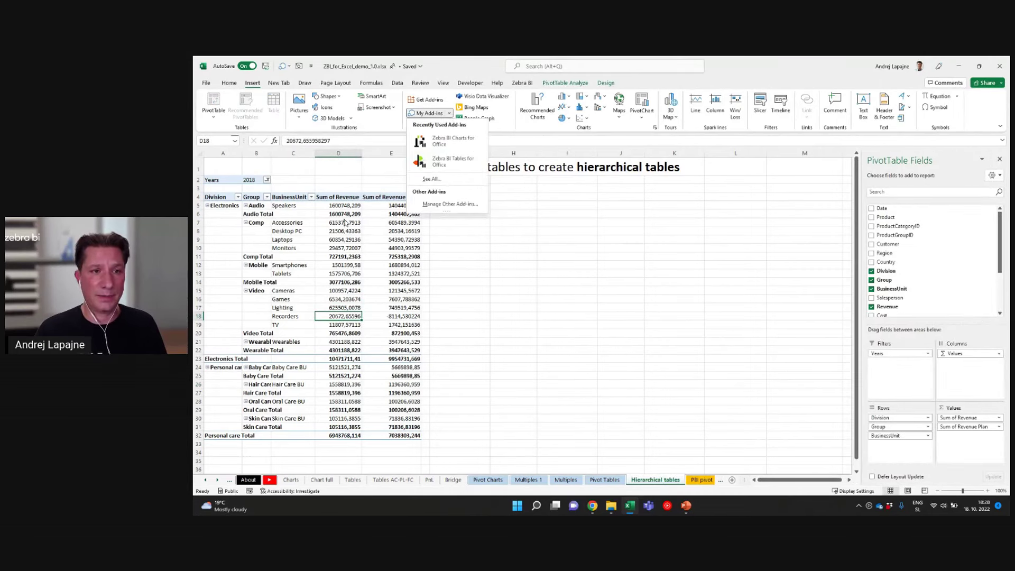
left_click(434, 160)
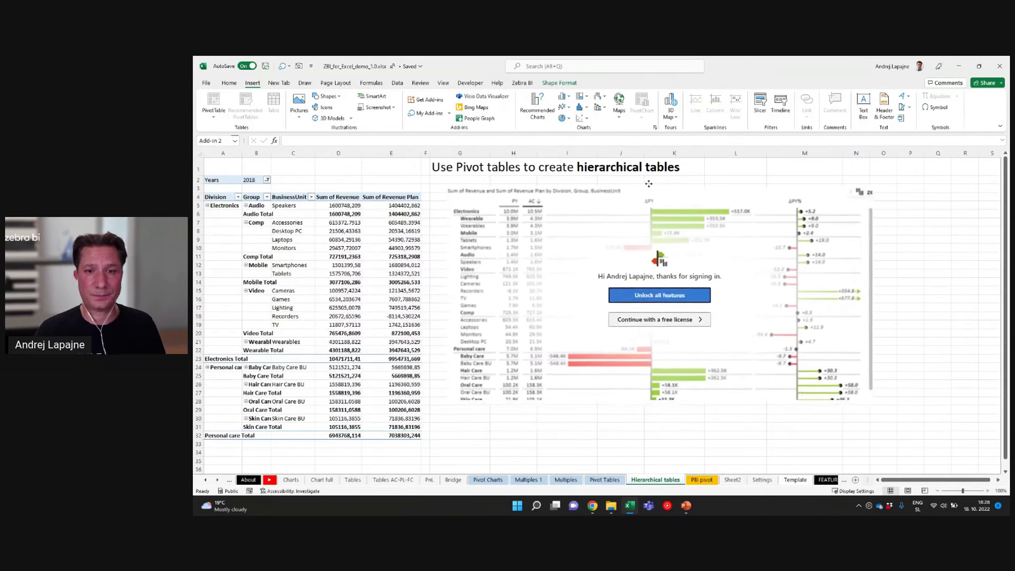
left_click(648, 320)
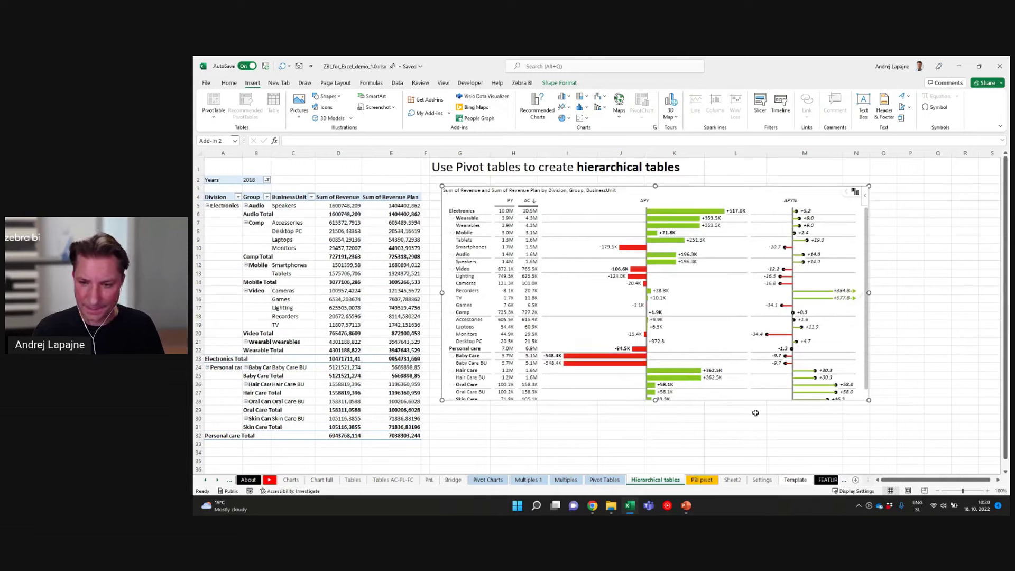
Enlarge the hierarchical Zebra BI table until all its rows fit and shift it slightly away from the pivot table
left_click_drag(869, 400, 878, 447)
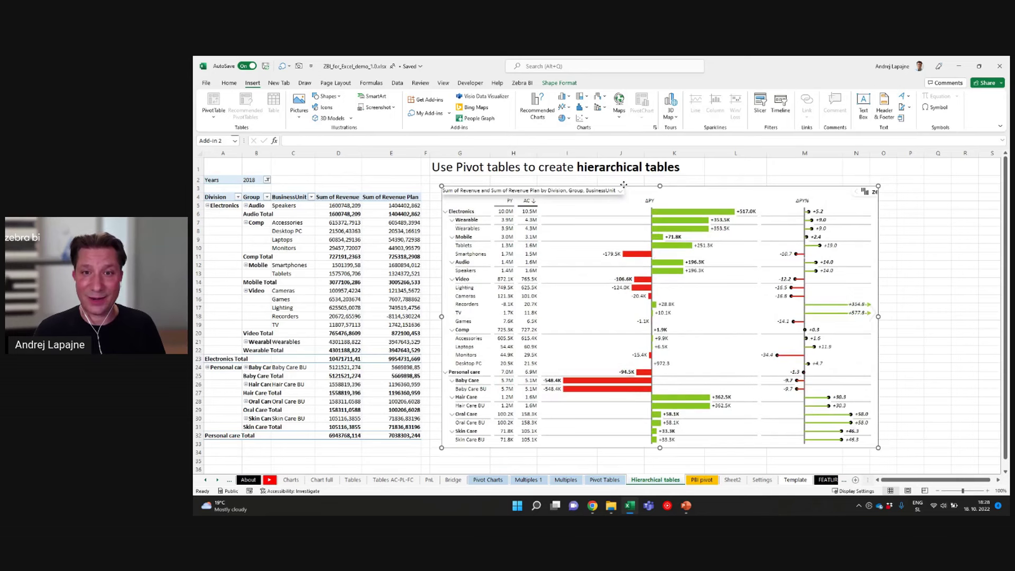
left_click_drag(624, 187, 632, 188)
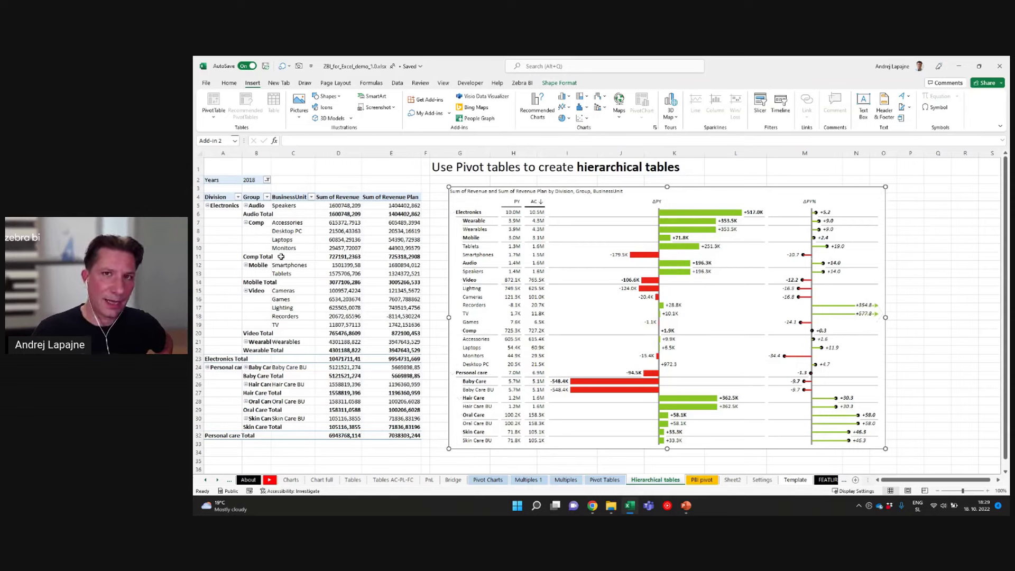
Sort the hierarchical table by ΔPY descending and by AC ascending, and restore the pivot table's original row order
left_click(290, 285)
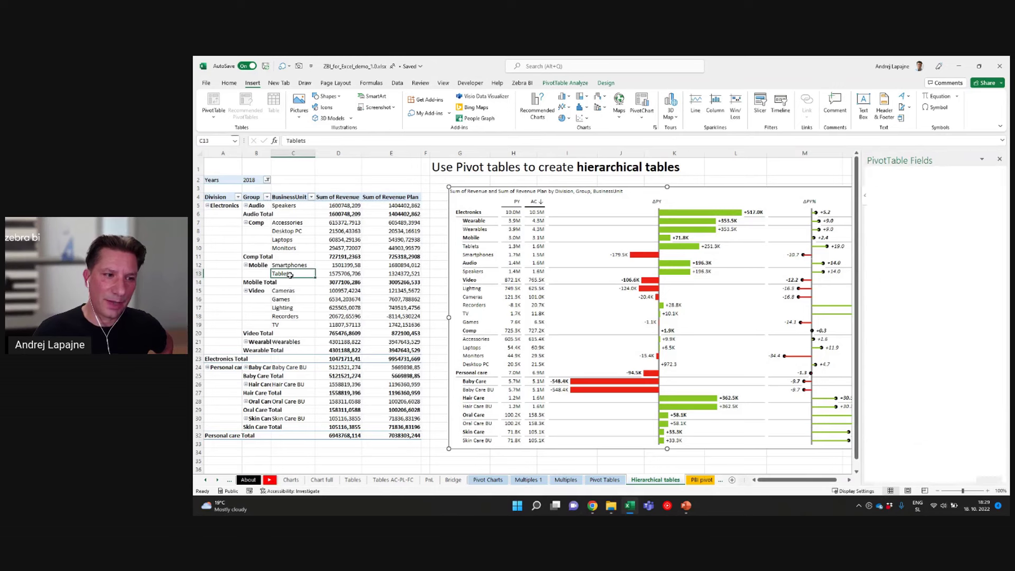
left_click(602, 201)
left_click(601, 202)
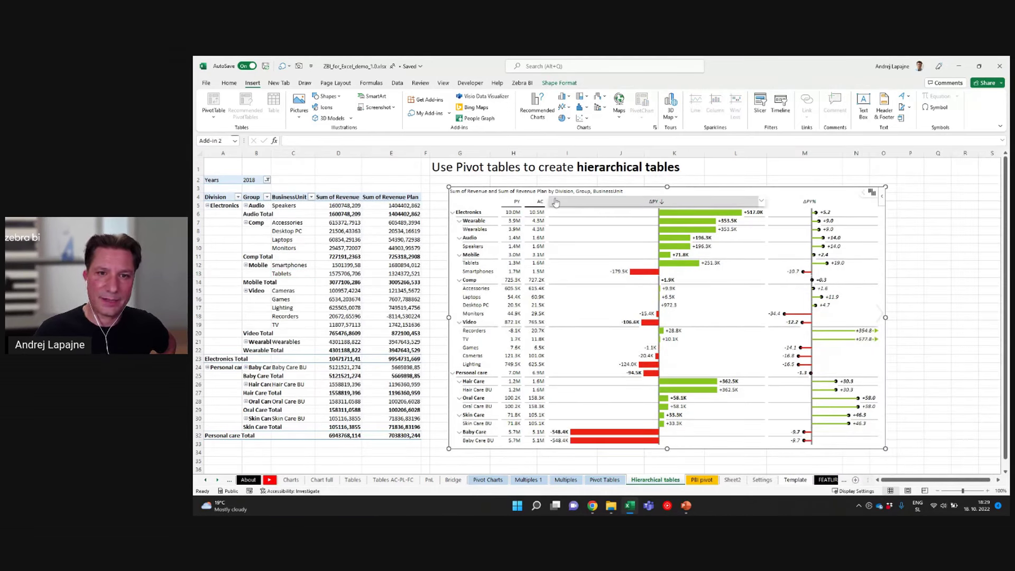
left_click(531, 202)
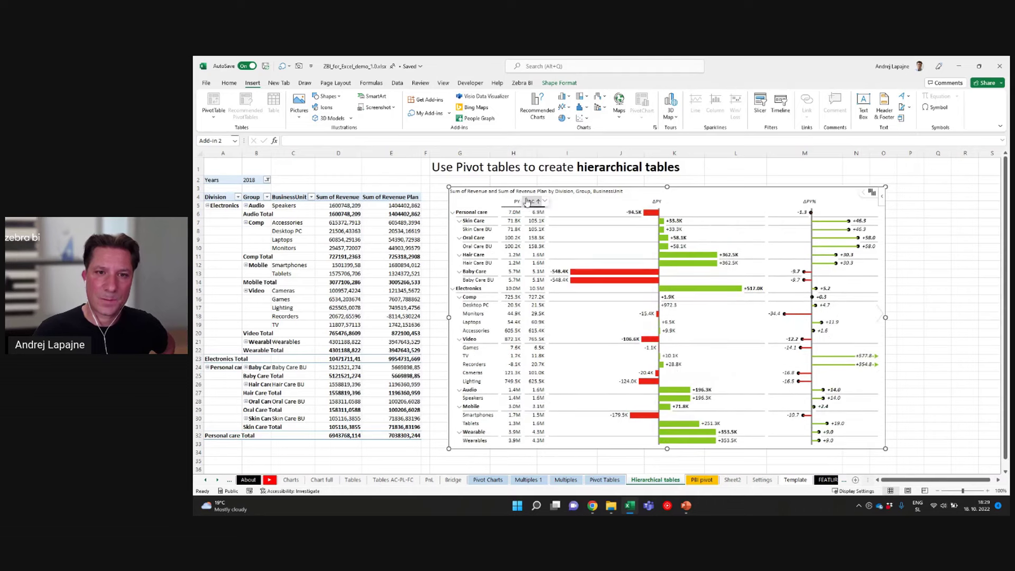
left_click(532, 202)
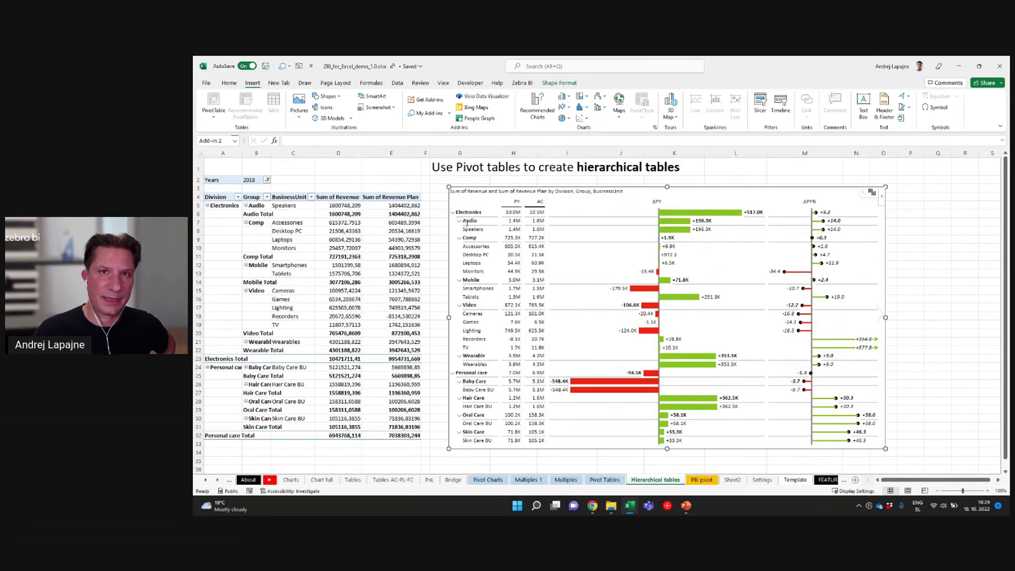
Collapse the entire Group level and the entire Division level of the hierarchical table
left_click(475, 222)
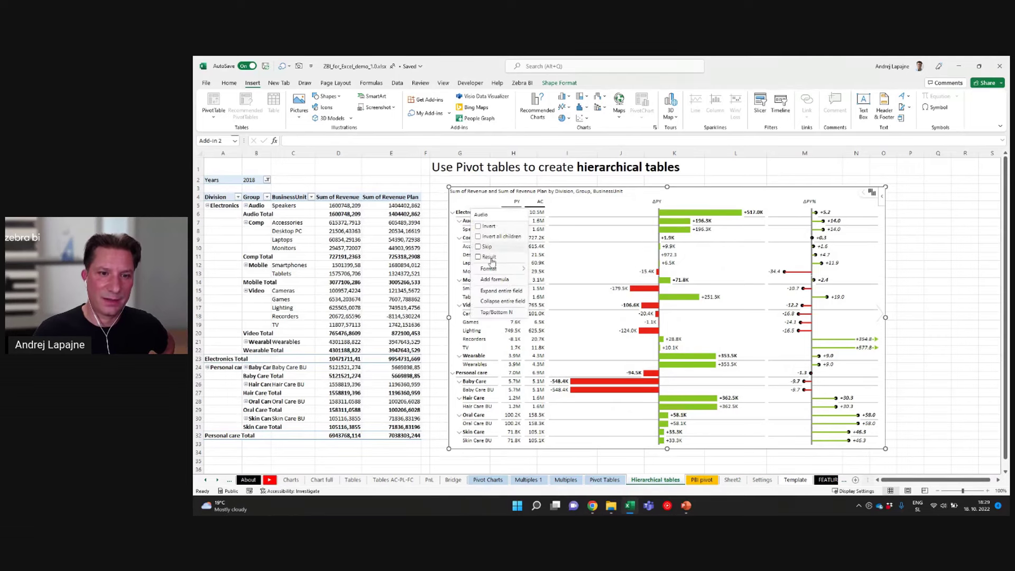
left_click(501, 301)
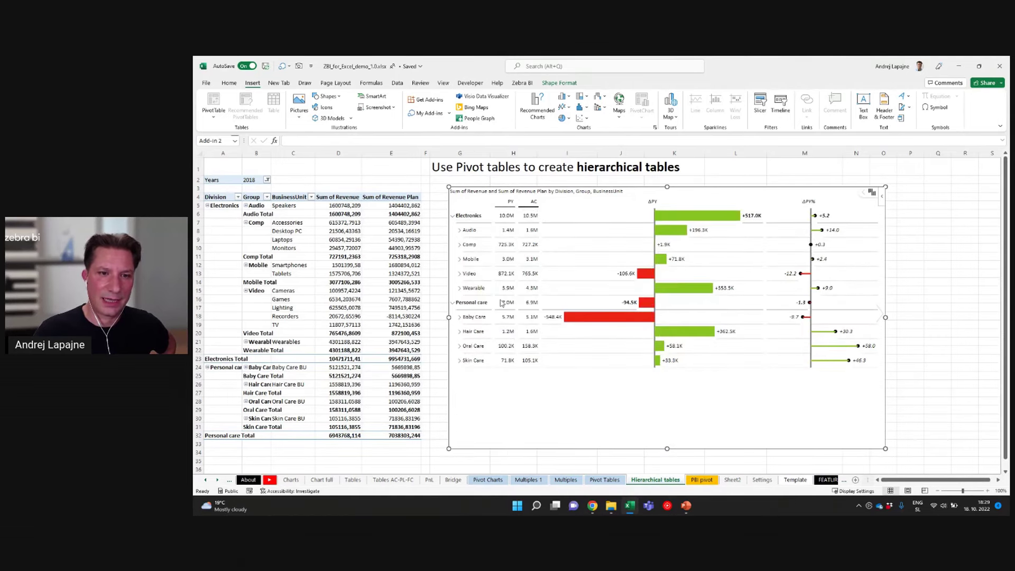
left_click(476, 216)
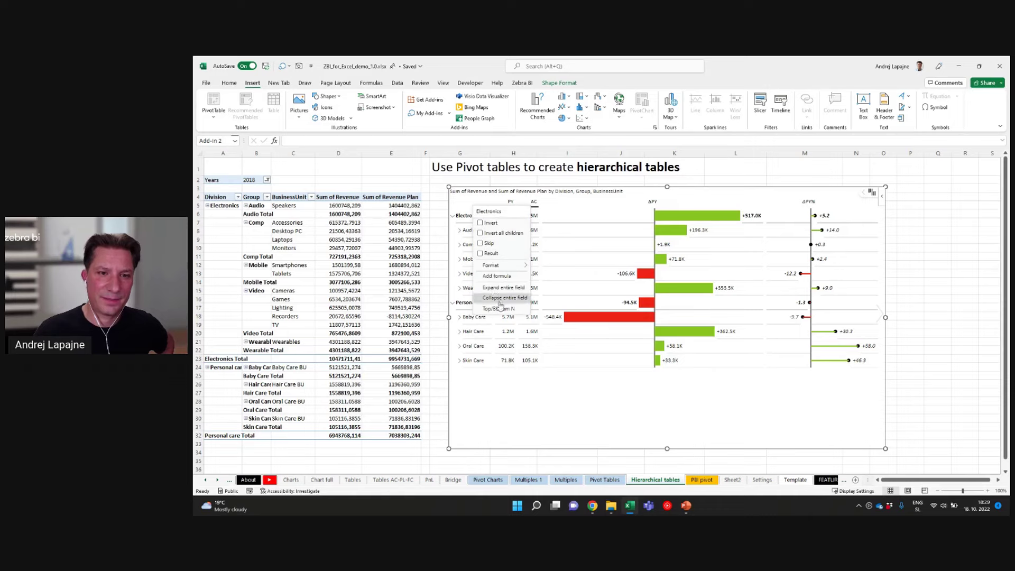
left_click(500, 299)
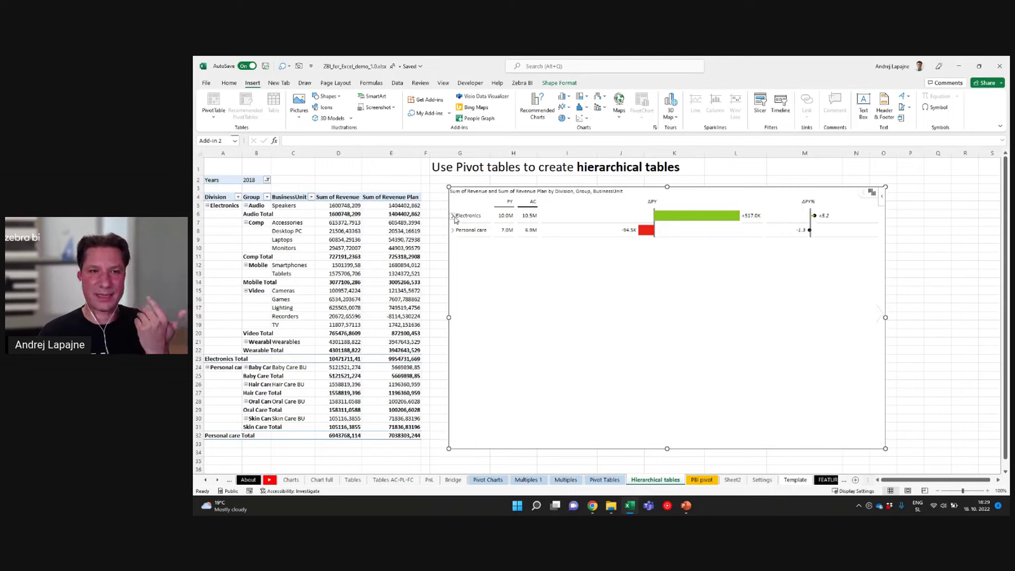
Expand the Electronics division and its Mobile group in the hierarchical table
left_click(453, 216)
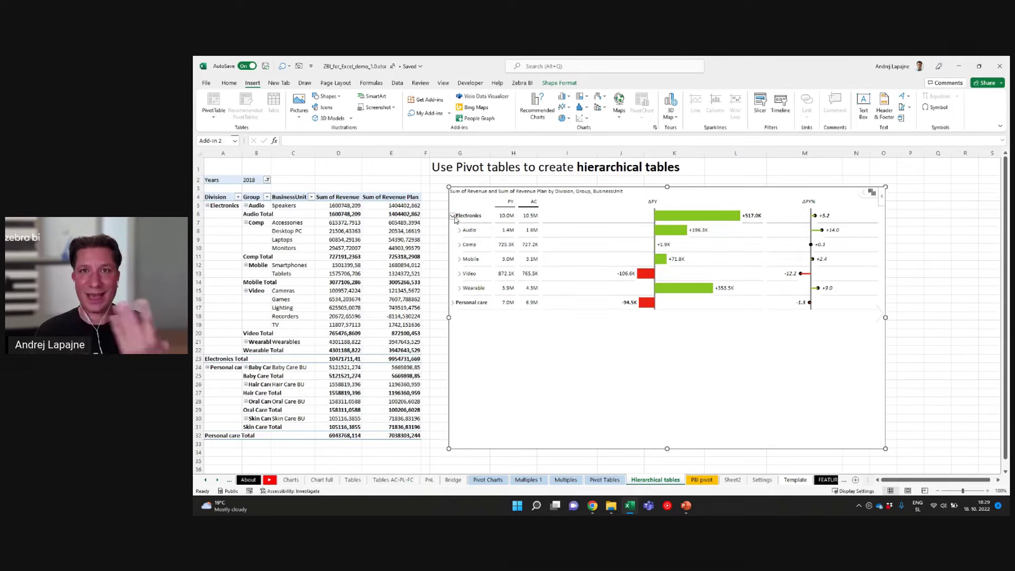
left_click(461, 259)
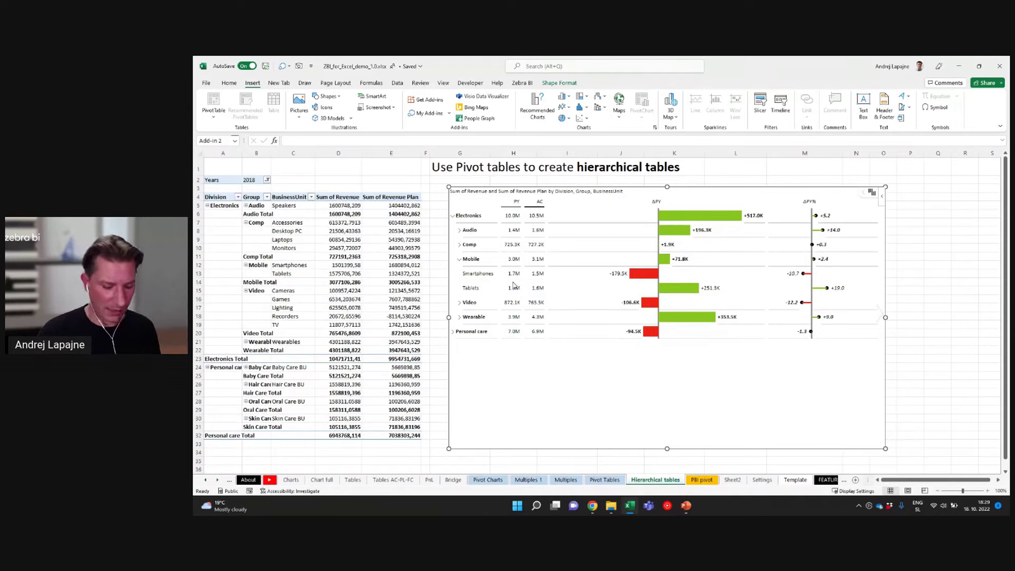
Expand all Electronics groups to their business units at once and collapse the whole Group level again
right_click(466, 231)
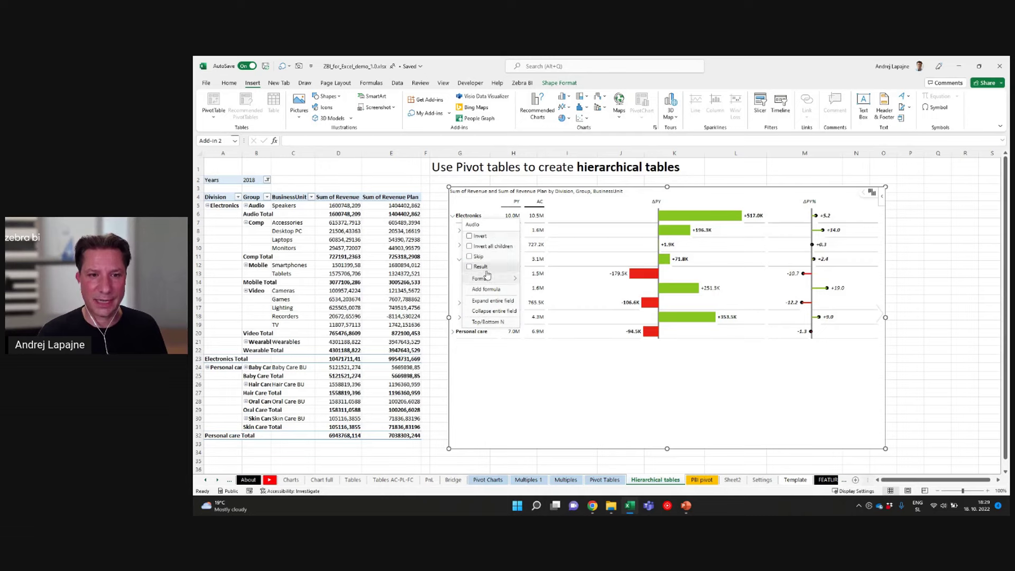
left_click(491, 300)
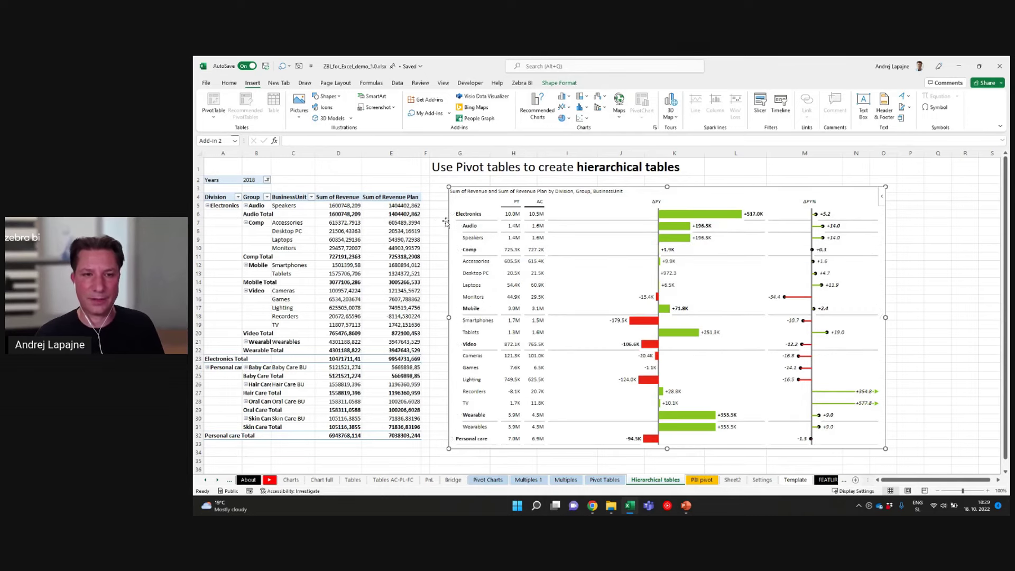
right_click(469, 250)
left_click(496, 331)
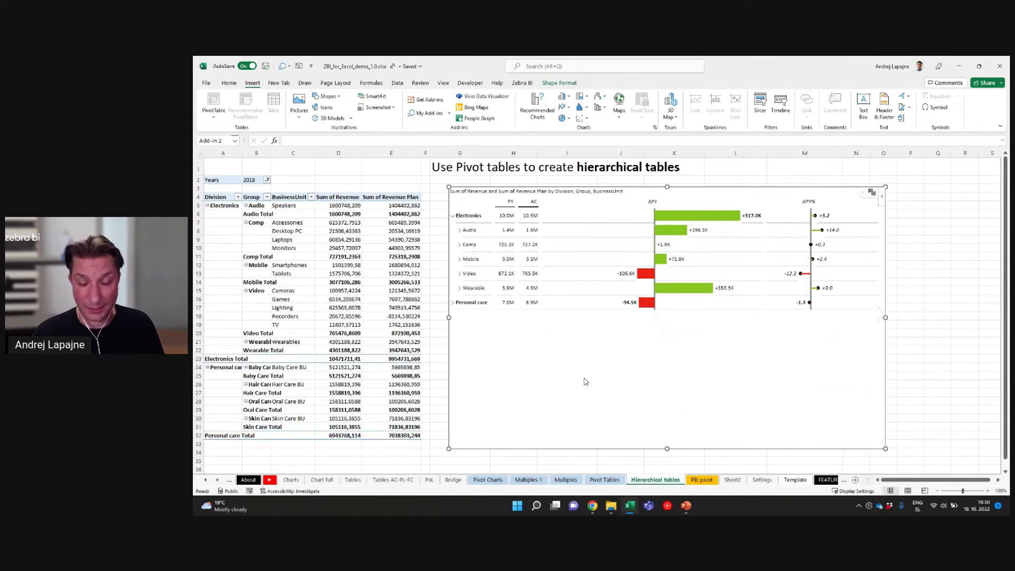
View the PBI pivot sheet, then add a blank worksheet and list the Power BI datasets available for a new pivot table
left_click(702, 480)
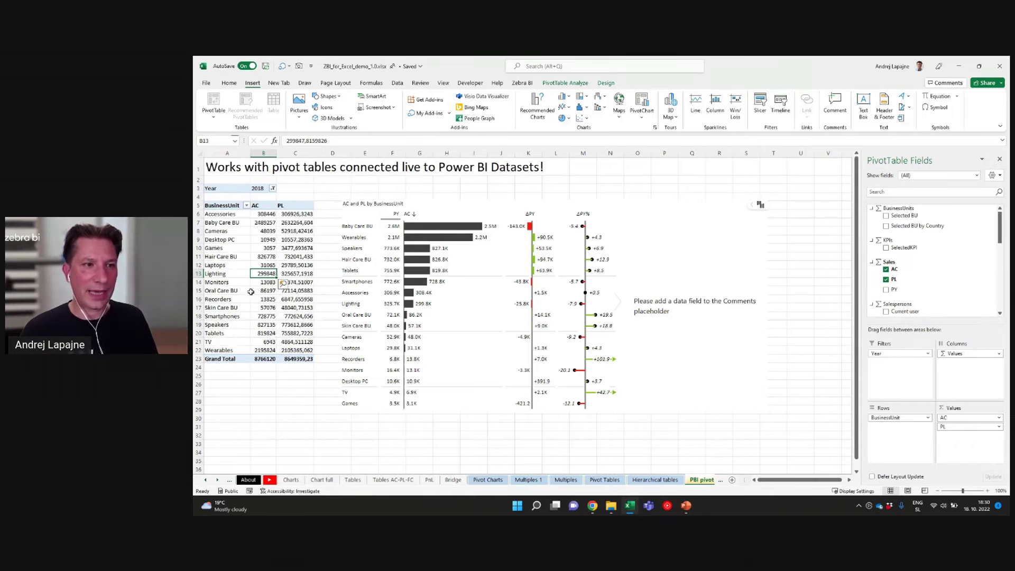
left_click(246, 274)
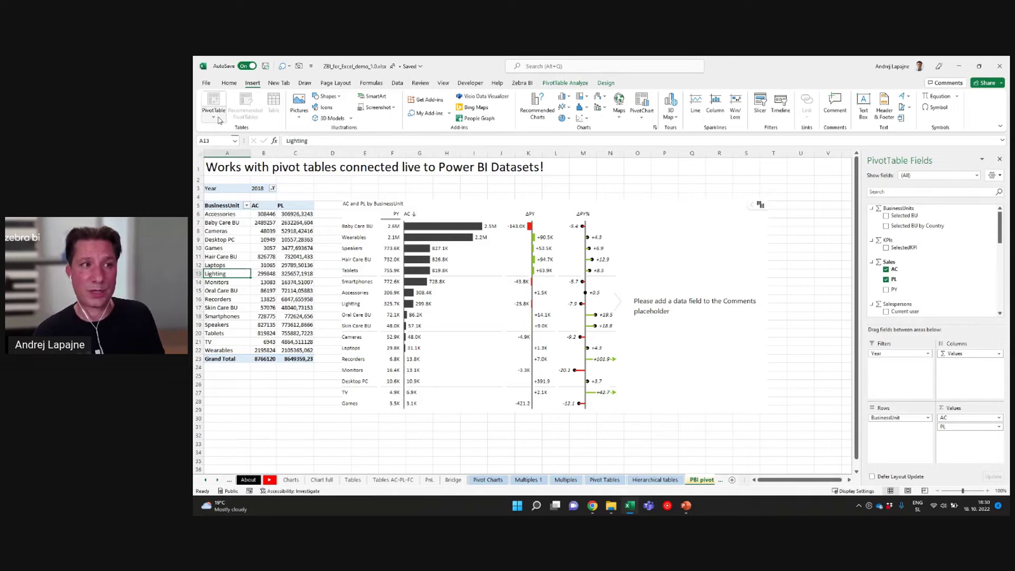
left_click(732, 480)
left_click(214, 108)
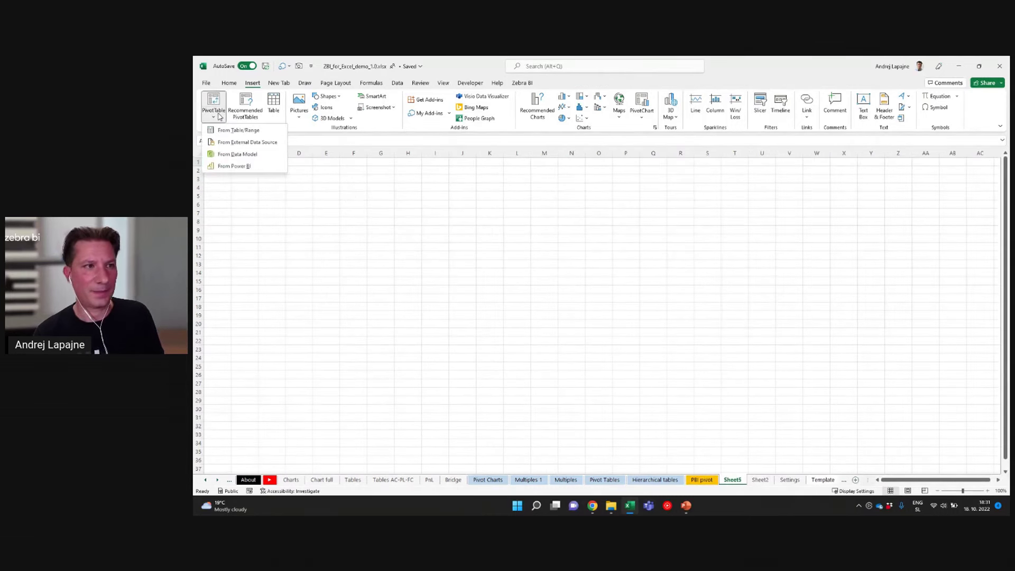
left_click(247, 167)
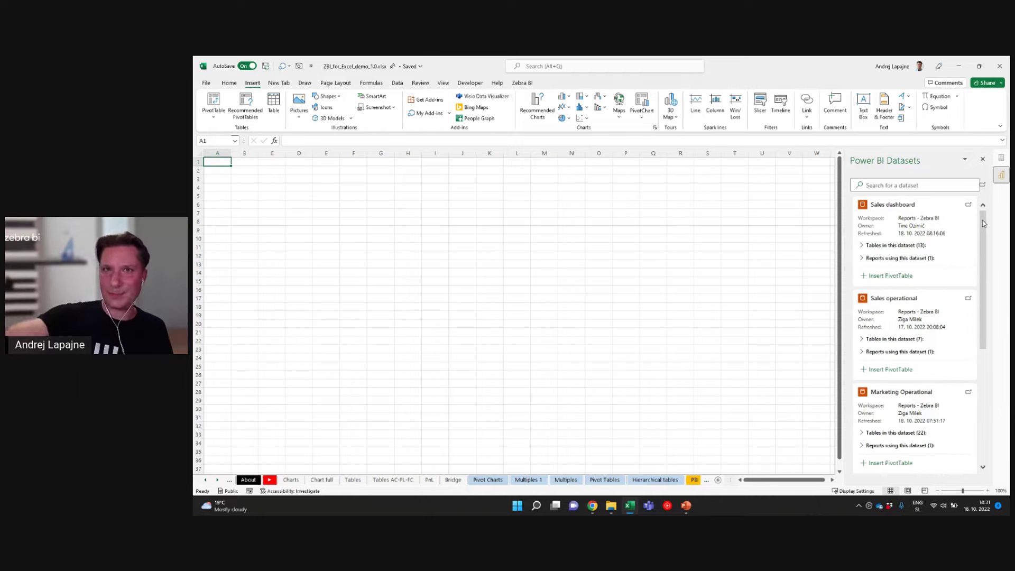
Try to insert a pivot table from the 2D multiples Power BI dataset and cancel the account sign-in
mouse_move(984, 223)
left_mouse_down()
mouse_move(980, 246)
mouse_move(982, 205)
left_mouse_up()
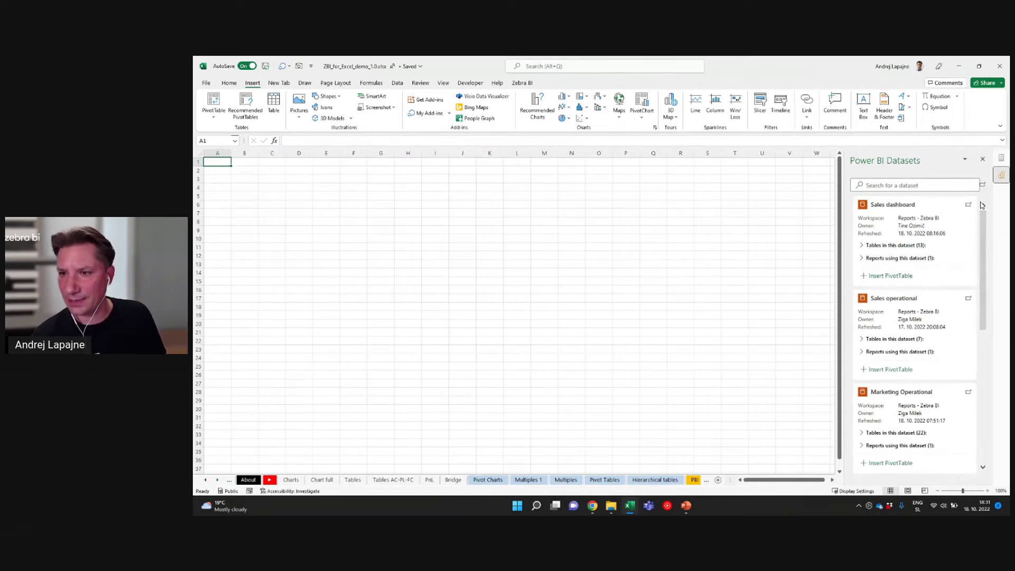
left_click_drag(983, 231, 997, 412)
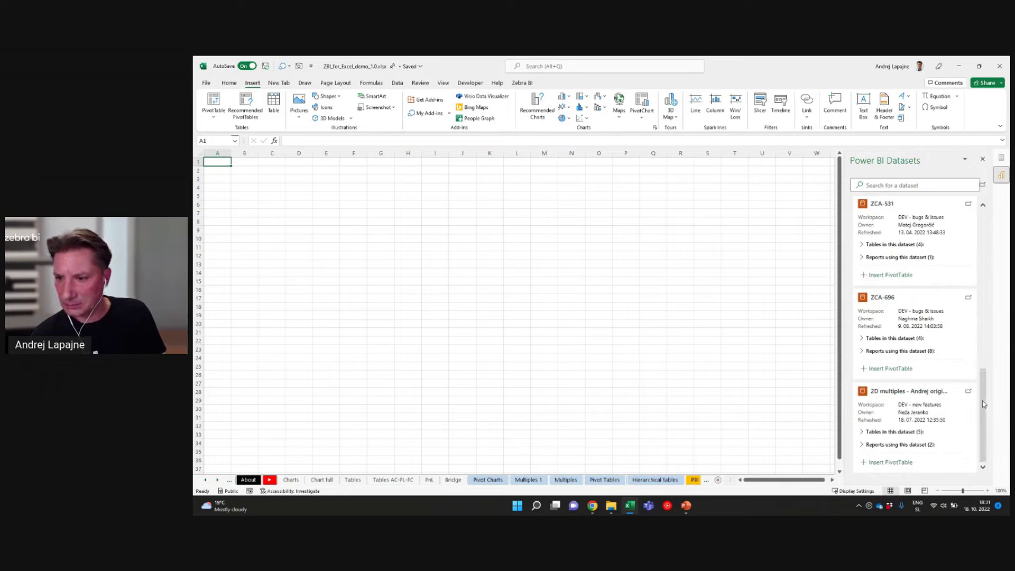
left_click(896, 466)
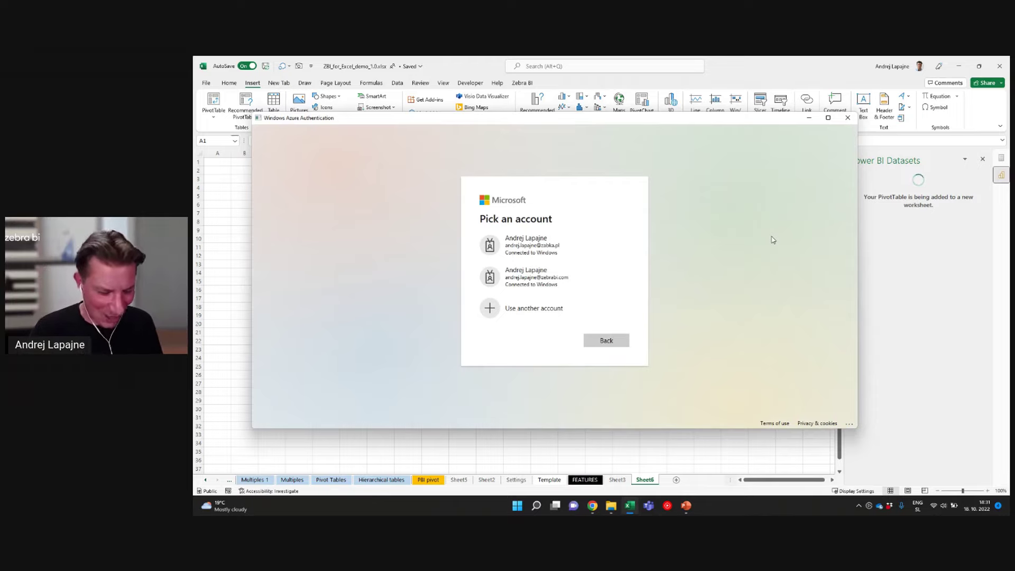
left_click(847, 118)
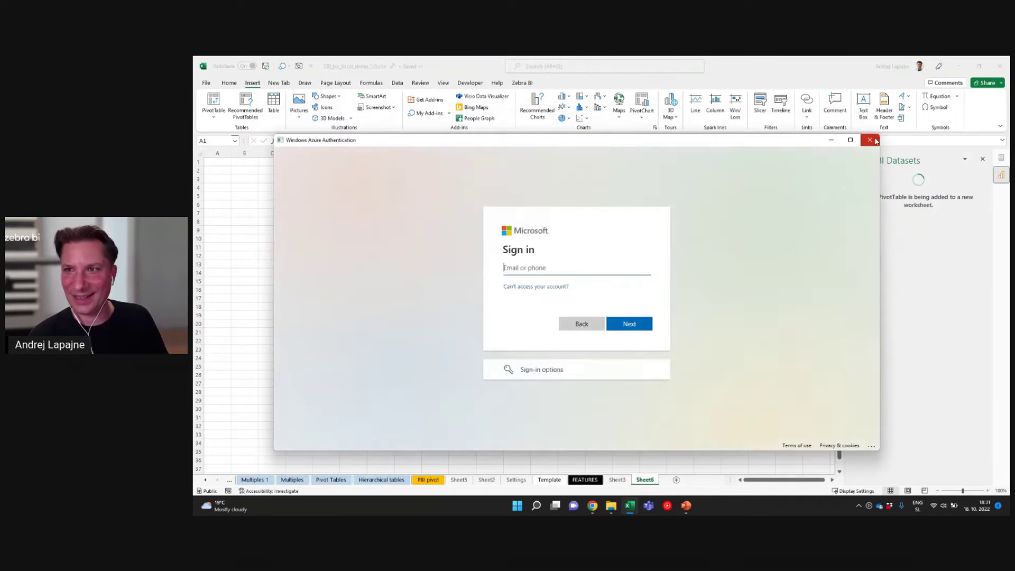
left_click(870, 140)
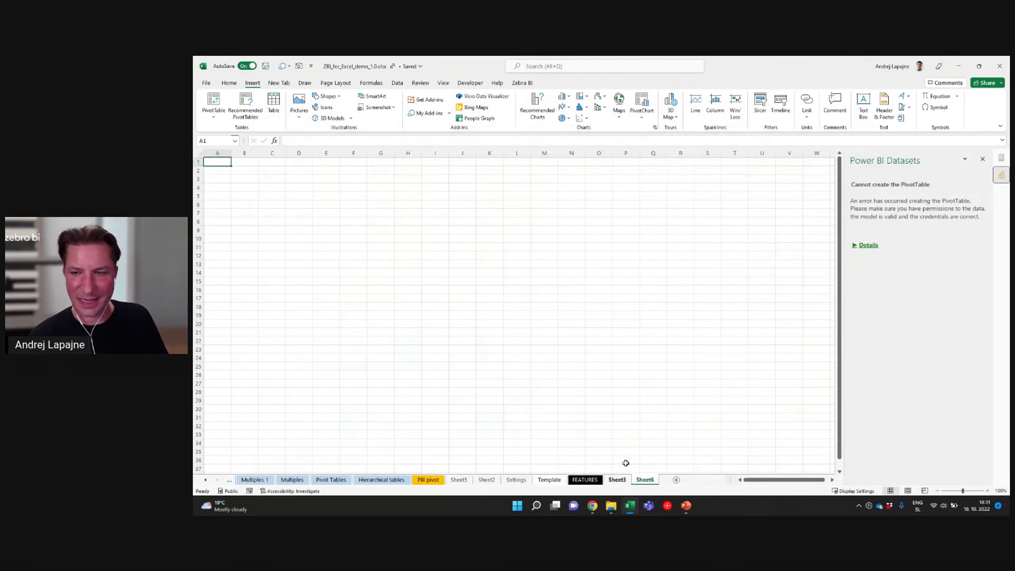
Return to the PBI pivot sheet and examine the fields available to its pivot table connected to Power BI
left_click(616, 481)
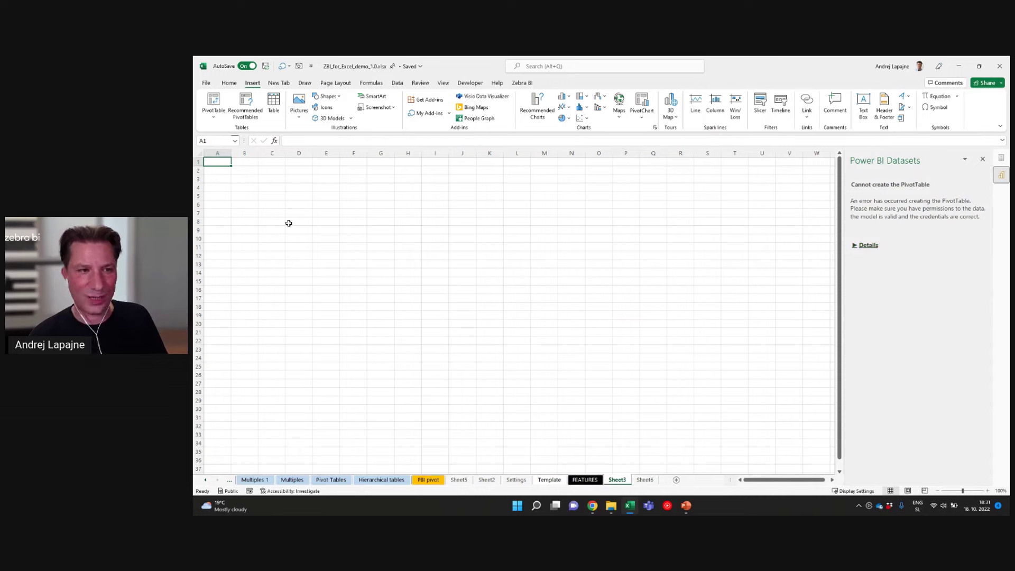
left_click(429, 479)
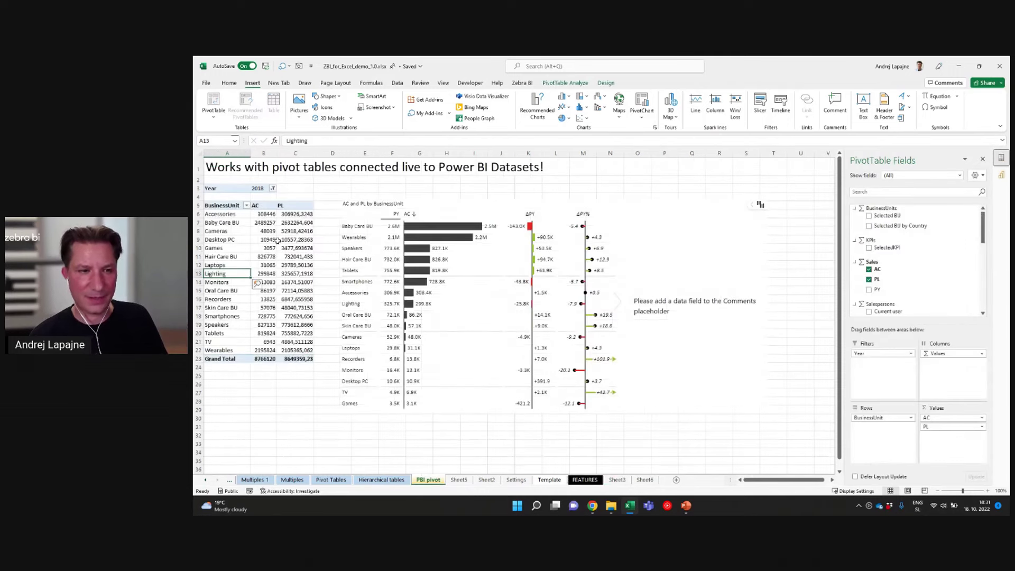
left_click(267, 222)
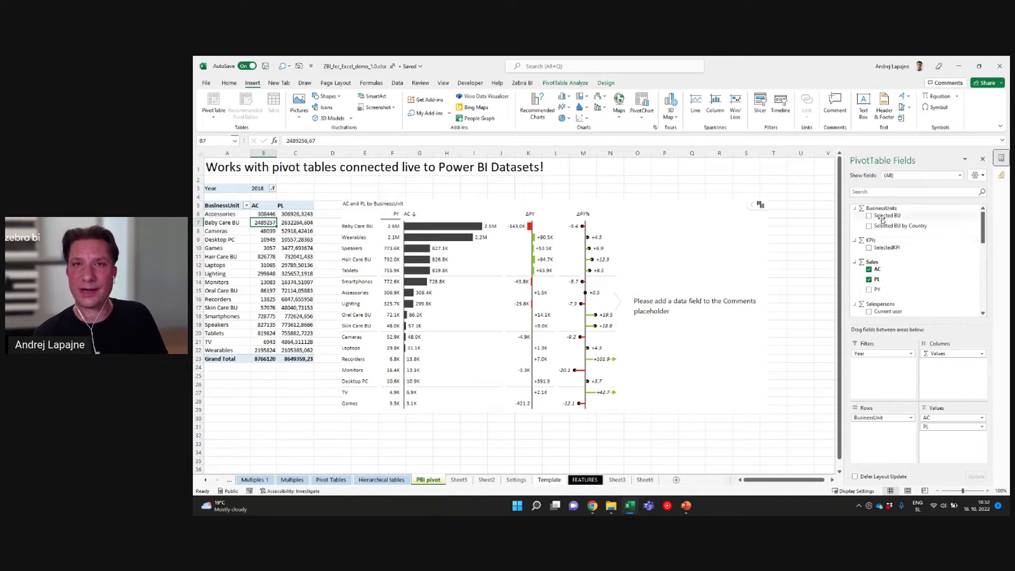
left_click_drag(984, 232, 973, 255)
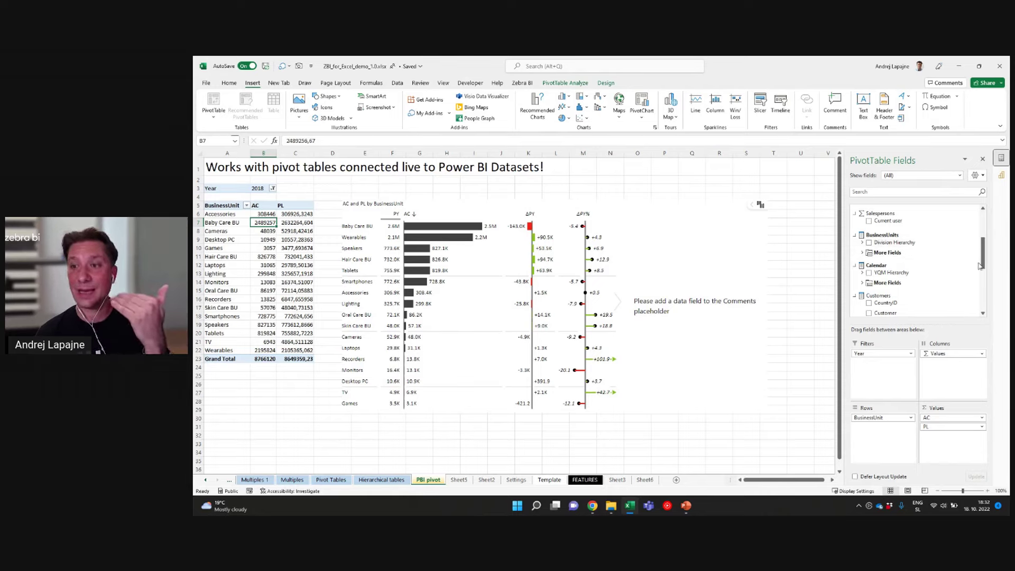
left_click(978, 280)
left_click_drag(984, 254, 983, 298)
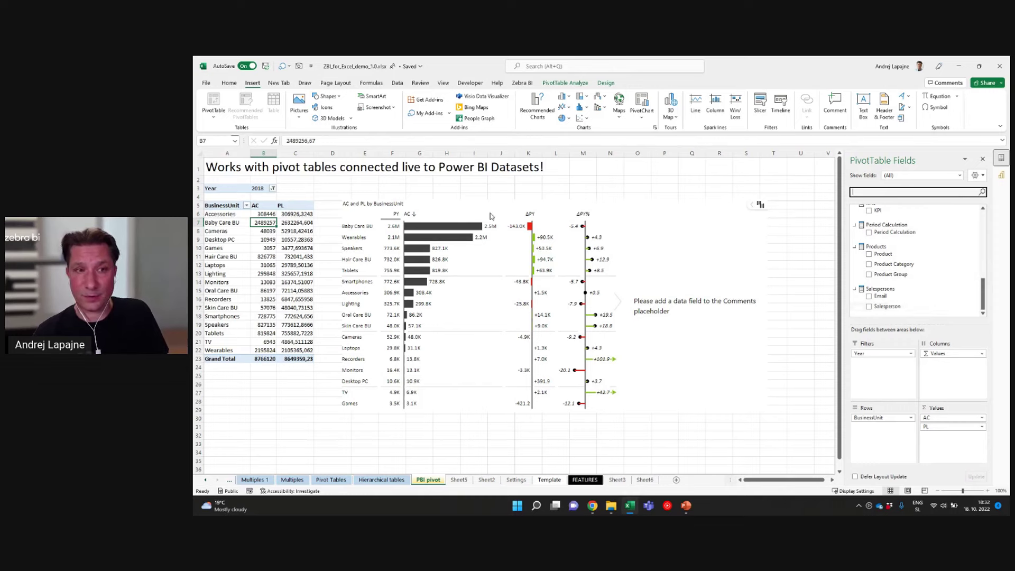
Delete the existing Zebra BI visual beside the Power BI-connected pivot table
left_click(274, 255)
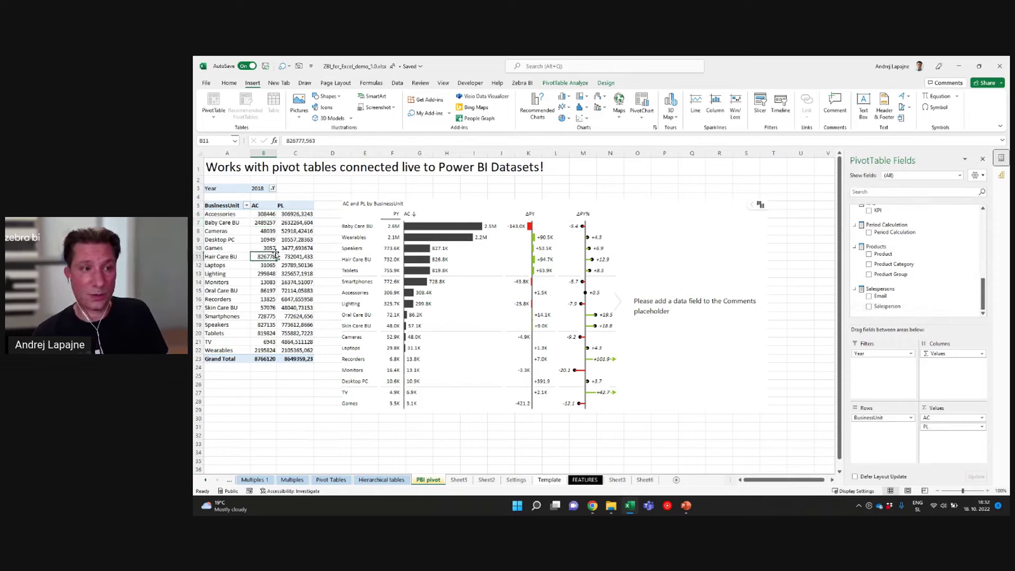
left_click(416, 199)
key("Delete")
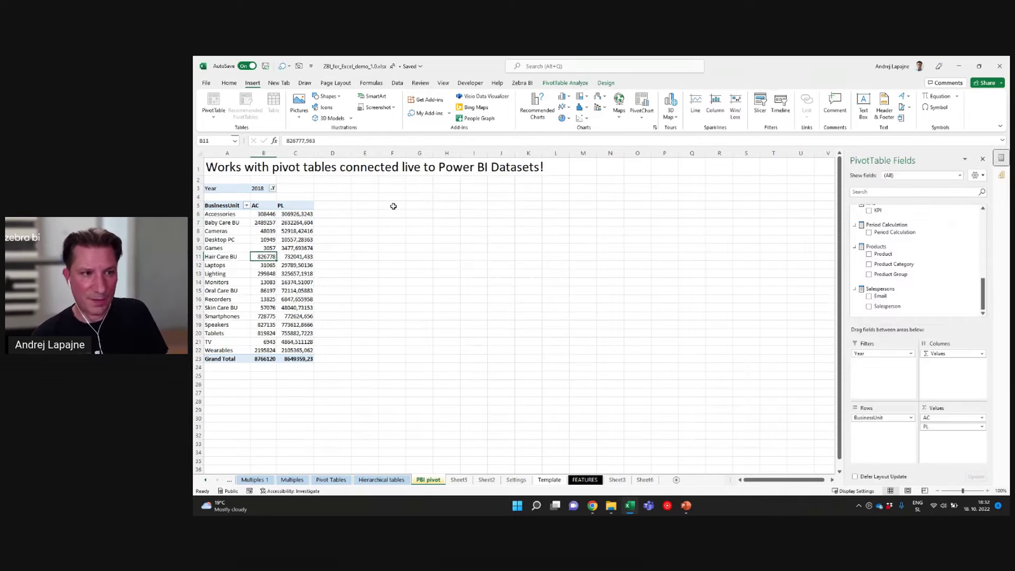
Insert a Zebra BI Tables for Office visual based on the pivot table and continue with the free license
left_click(299, 239)
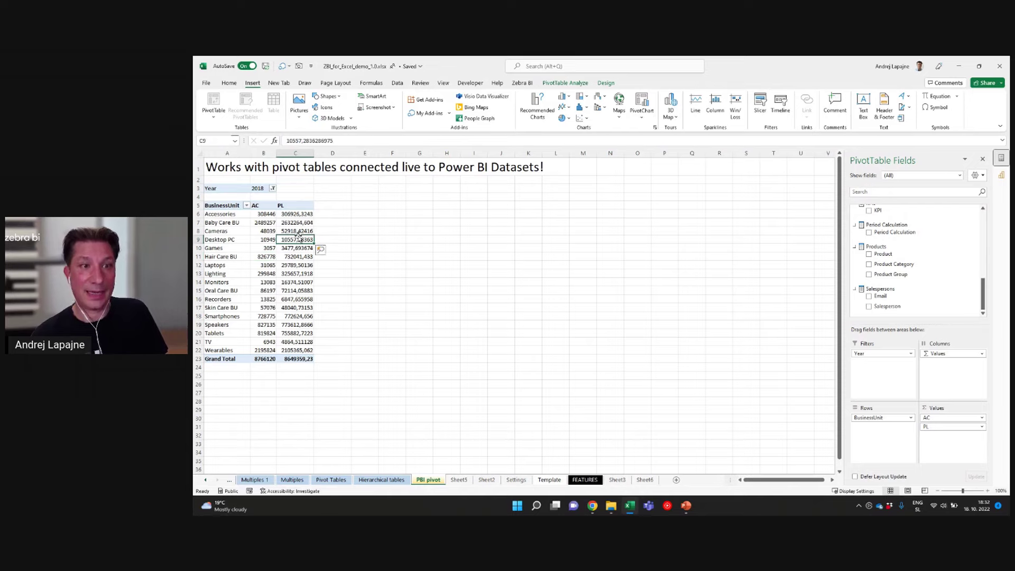
left_click(449, 113)
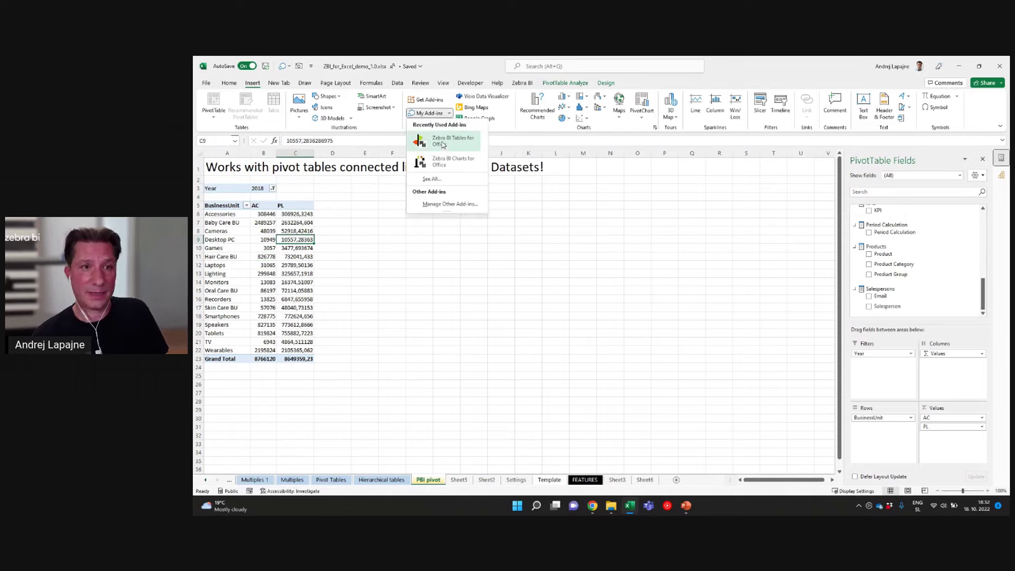
left_click(447, 159)
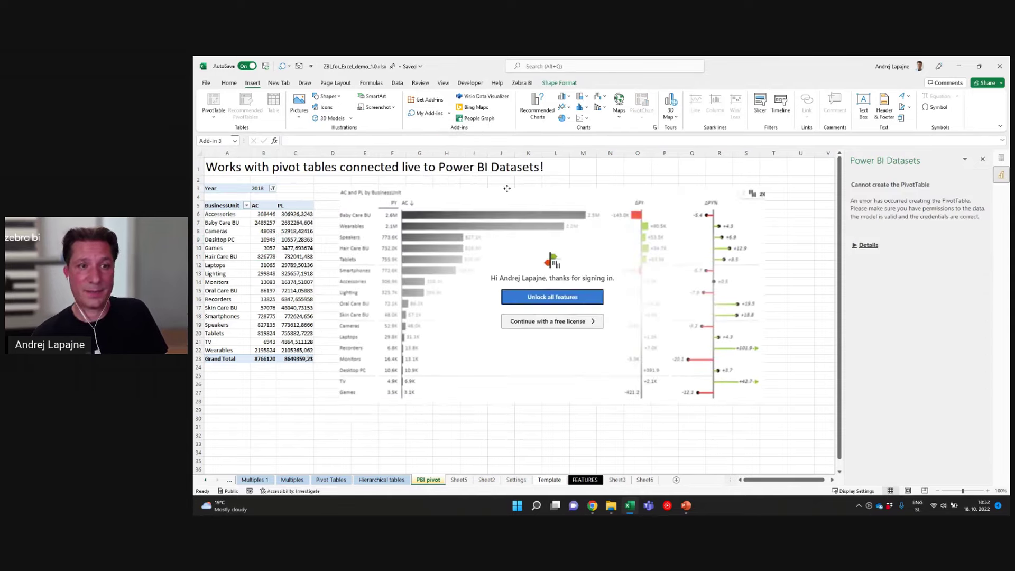
left_click(564, 324)
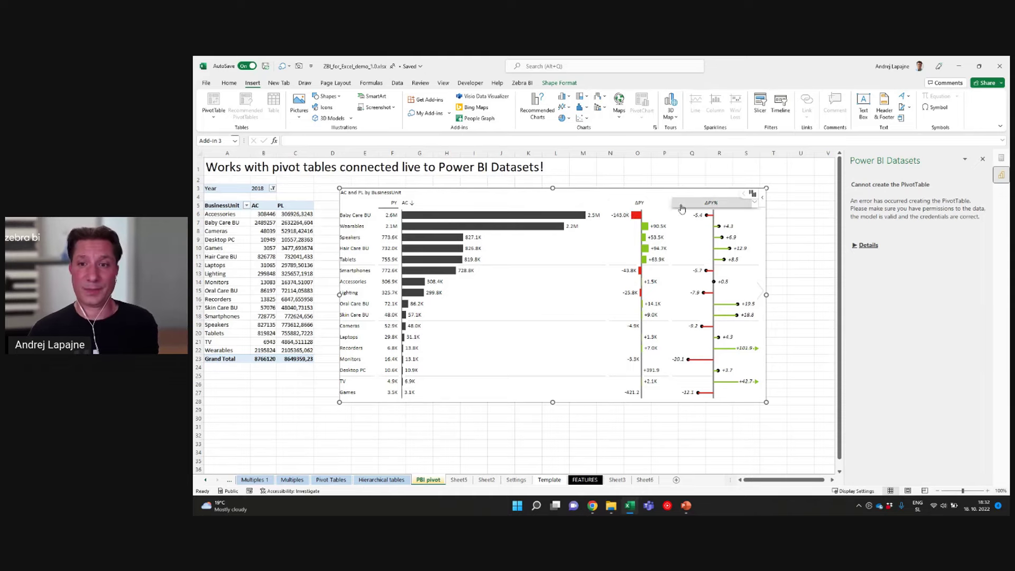
Reassign the PL field from Previous Year to Plan in the table's visual settings, then close the settings
left_click(745, 194)
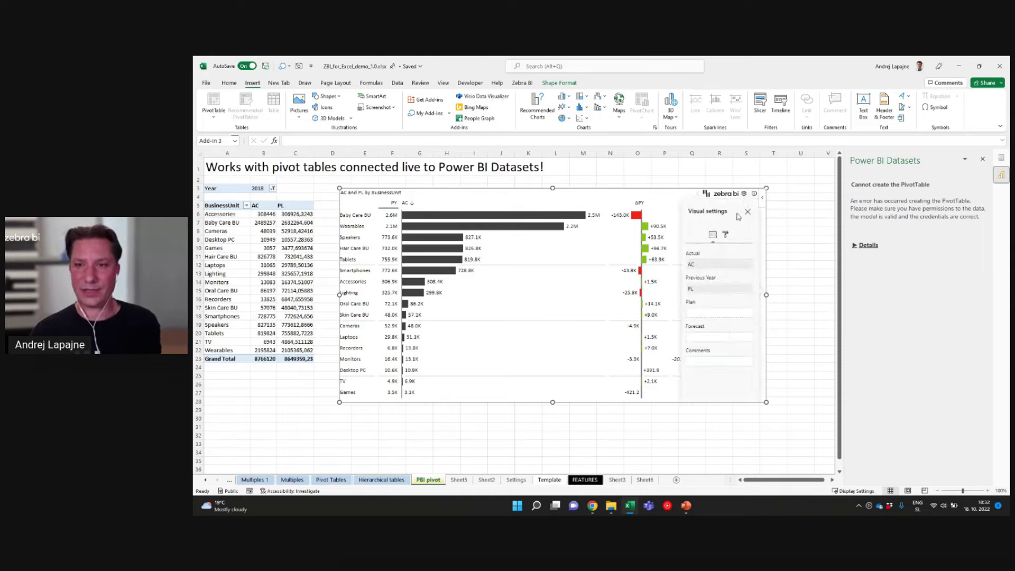
left_click_drag(719, 309, 719, 311)
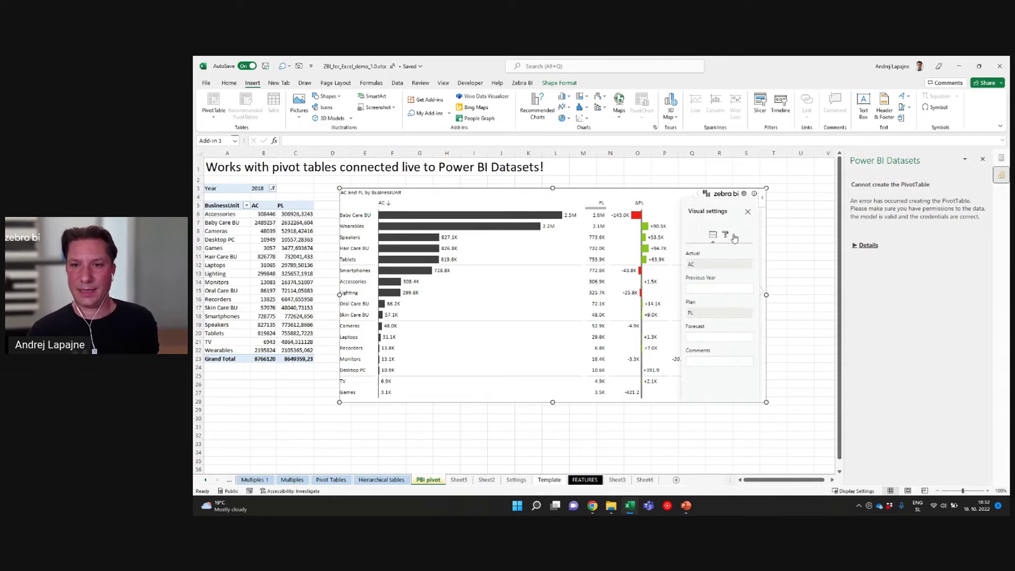
left_click(747, 211)
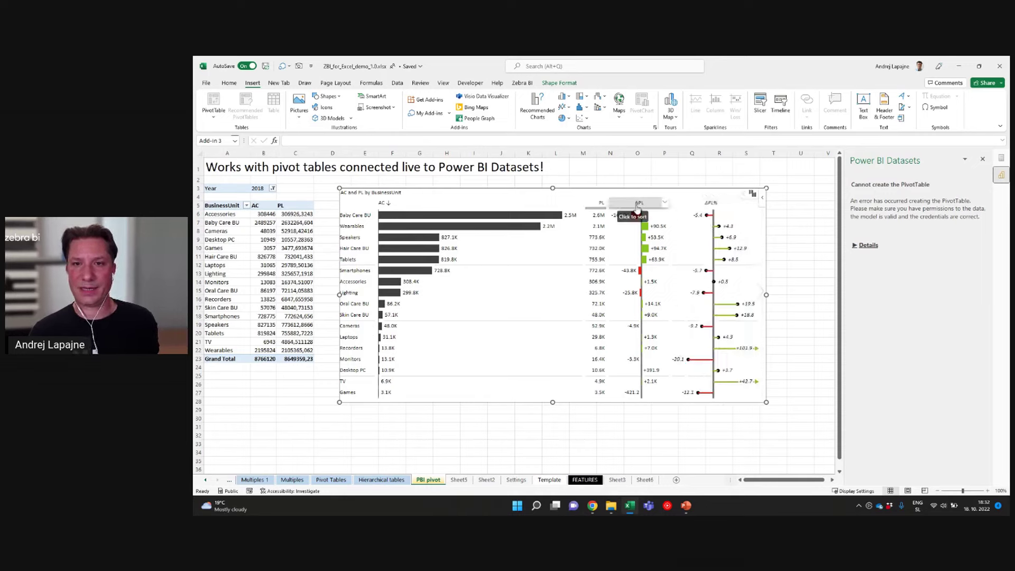
Open the column options of the table's ΔPL variance column
left_click(639, 205)
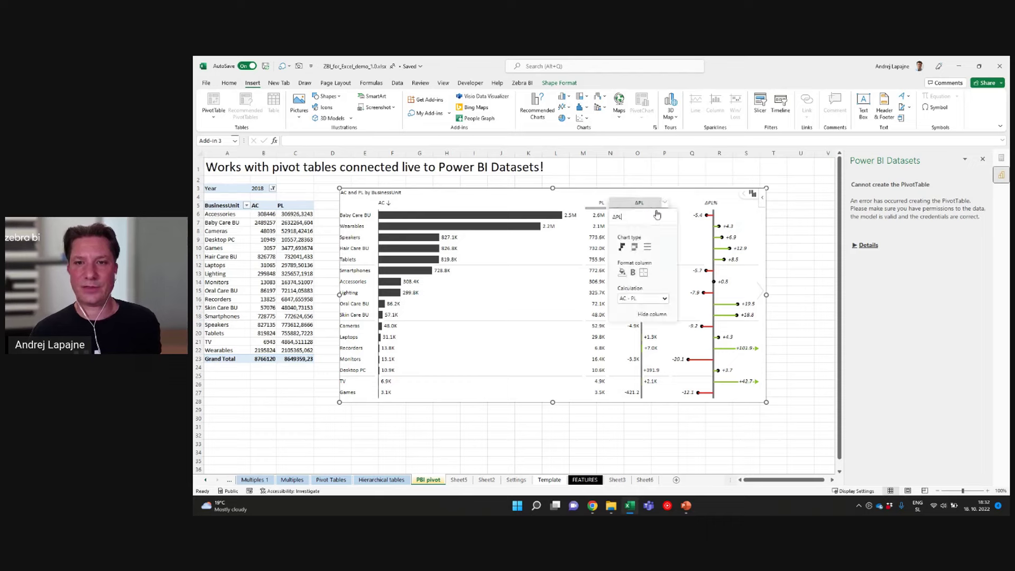